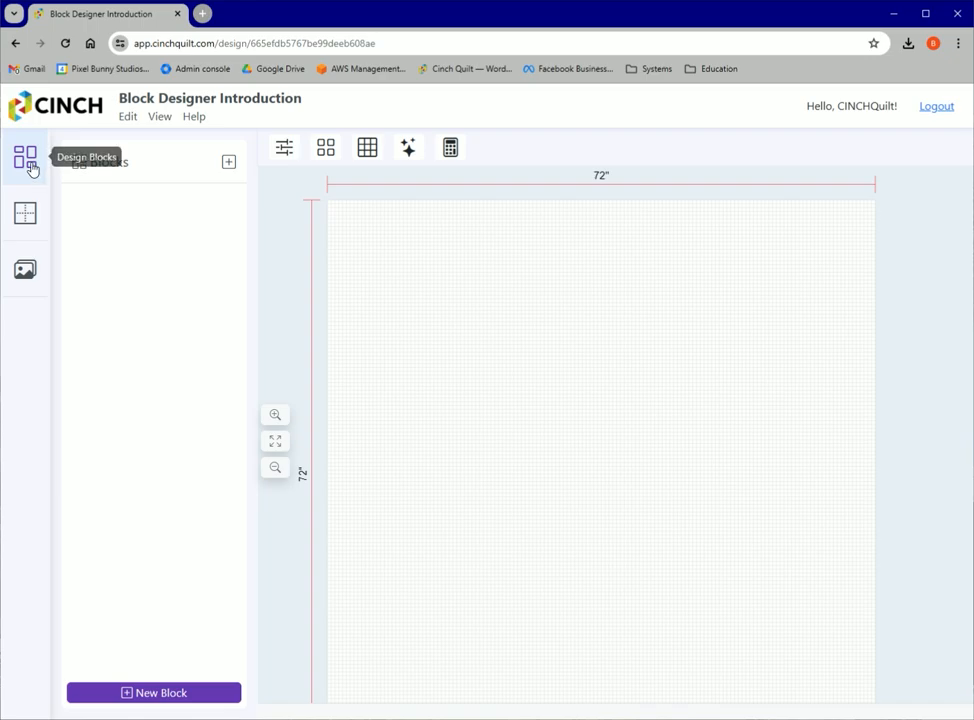
Step: Start a new quilt block for the design in the Block Designer
left_click(31, 169)
left_click(31, 169)
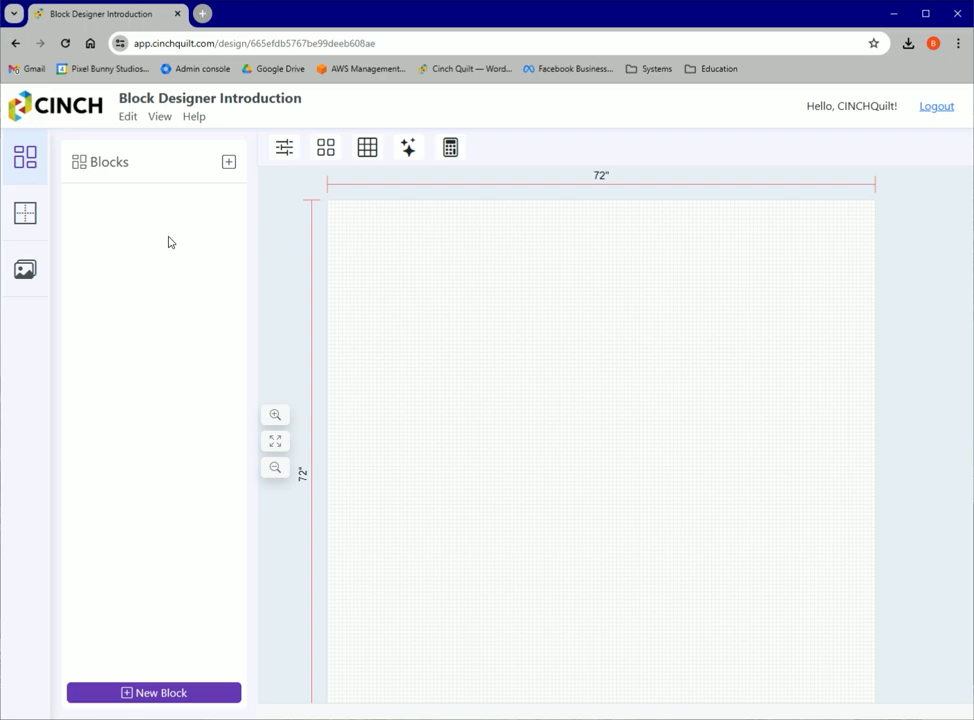
left_click(228, 163)
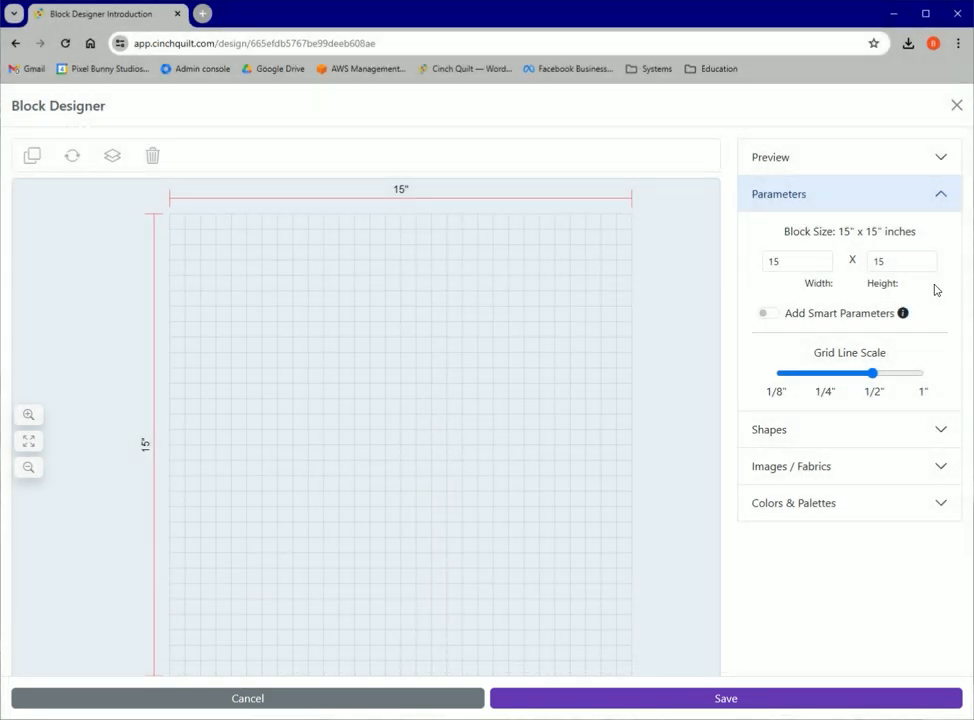
Step: Set the block size to 12 inches wide by 12 inches high
left_click(783, 260)
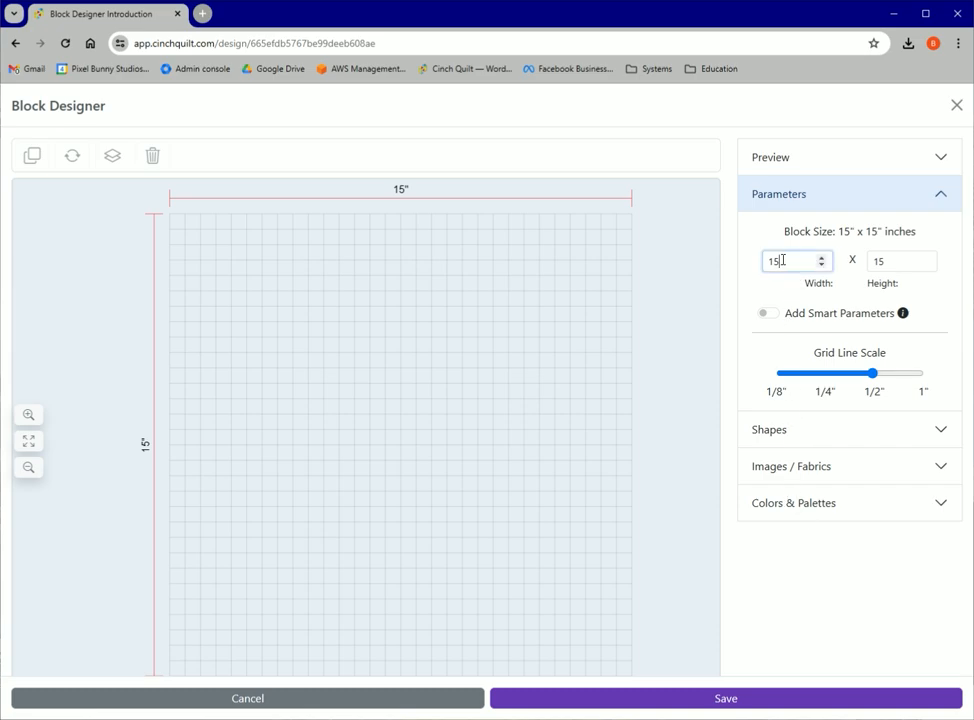
left_click_drag(783, 260, 761, 246)
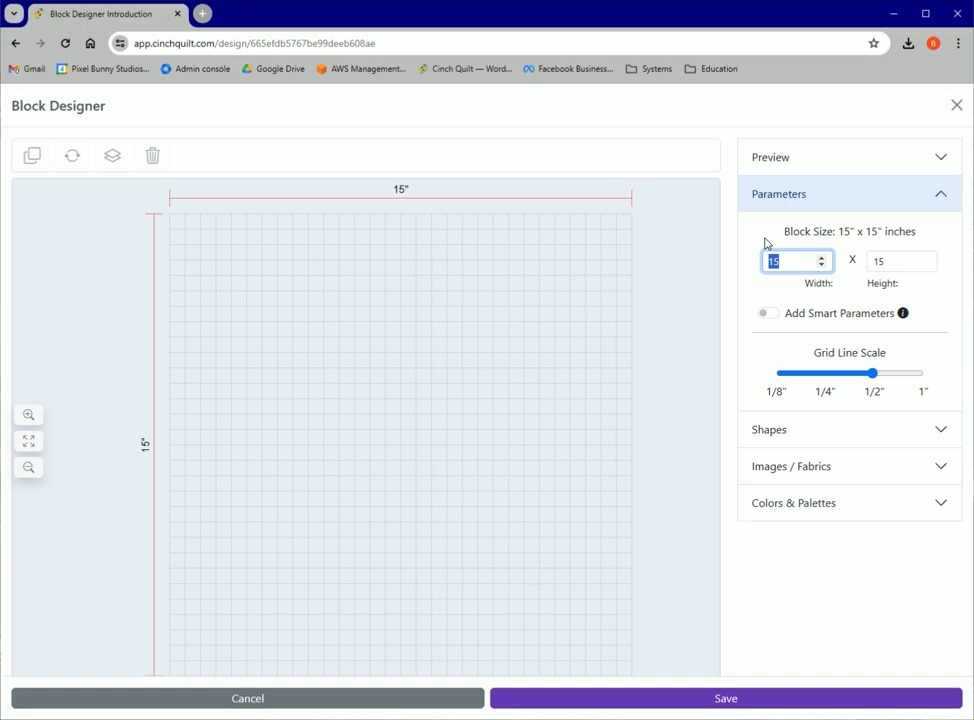
type("12")
left_click_drag(878, 261, 865, 264)
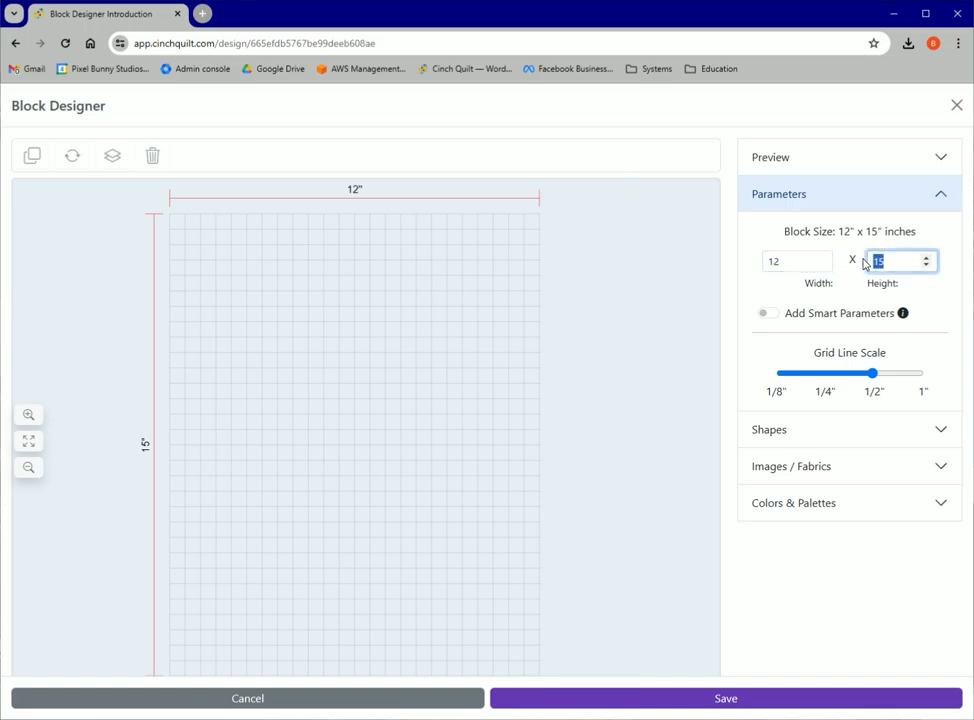
type("12")
left_click(928, 294)
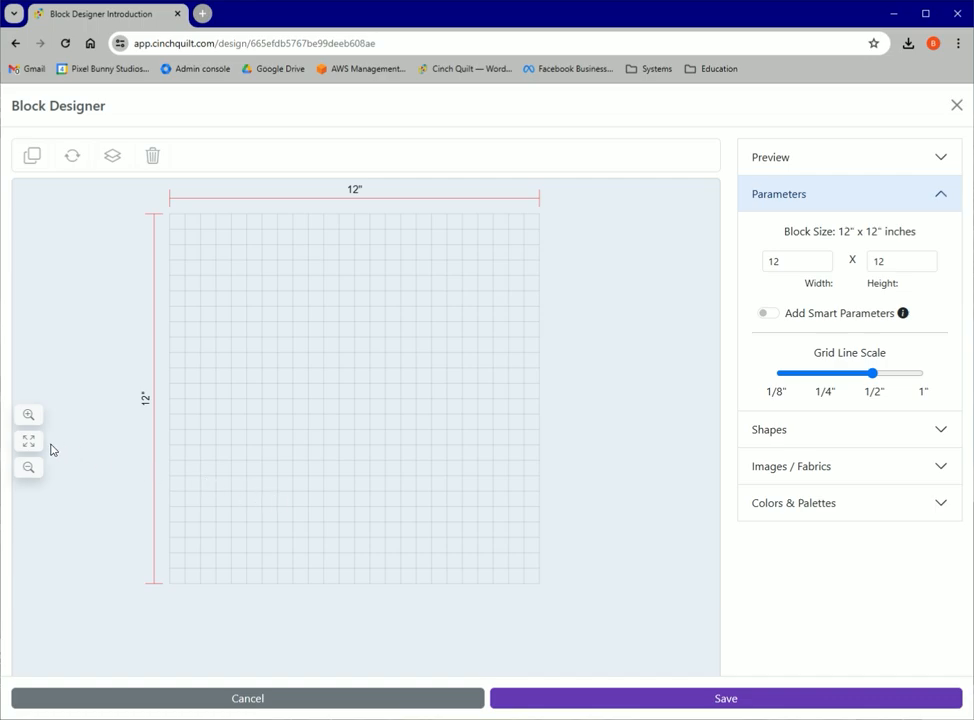
left_click(29, 416)
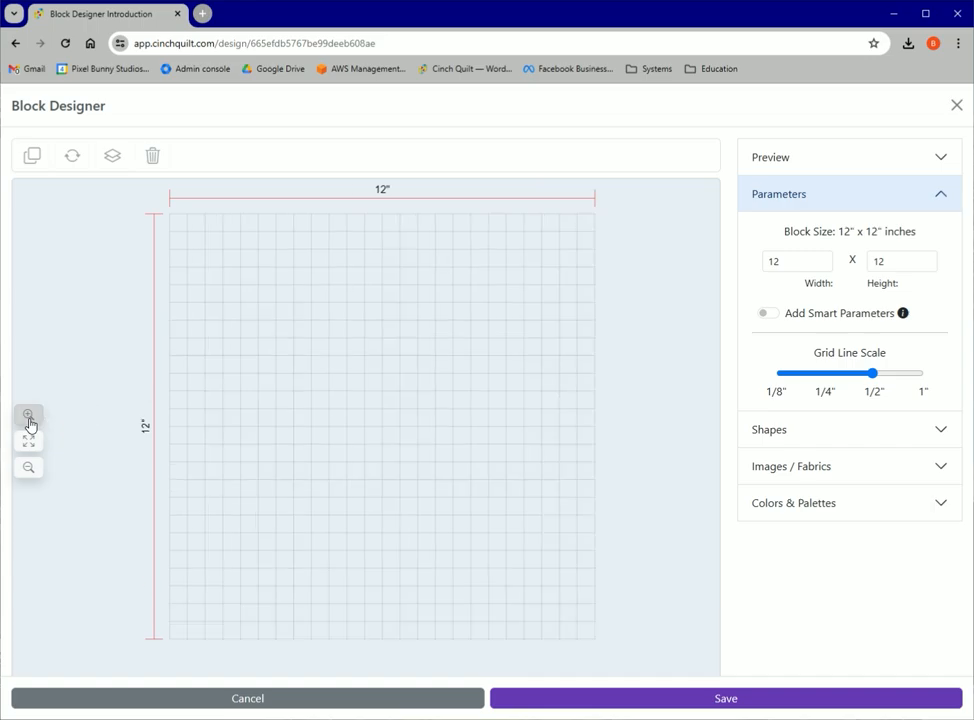
left_click(29, 467)
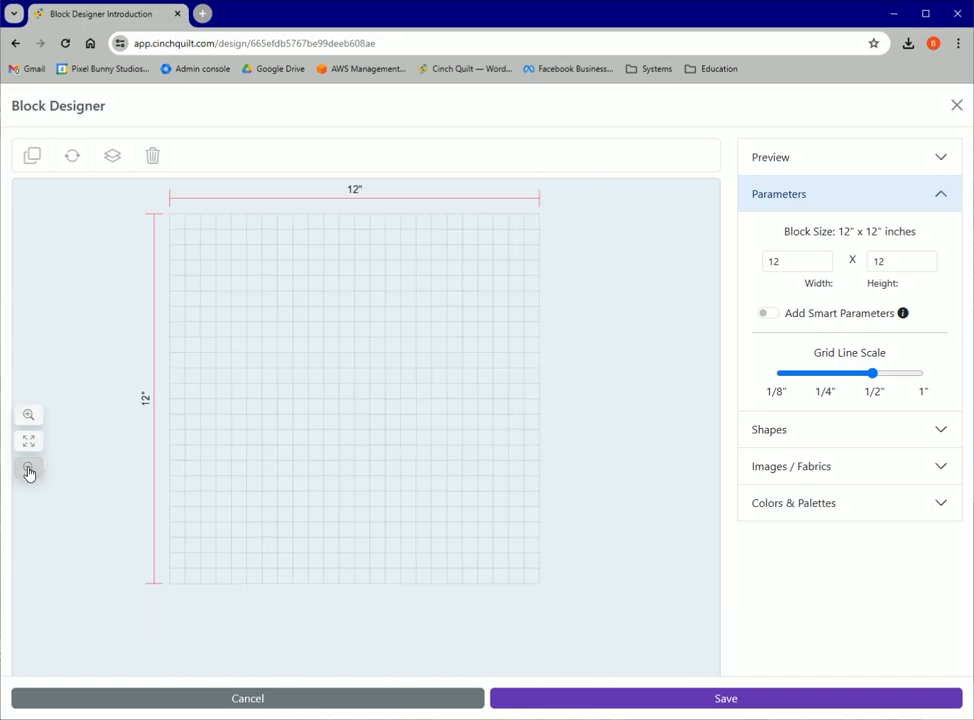
left_click(31, 443)
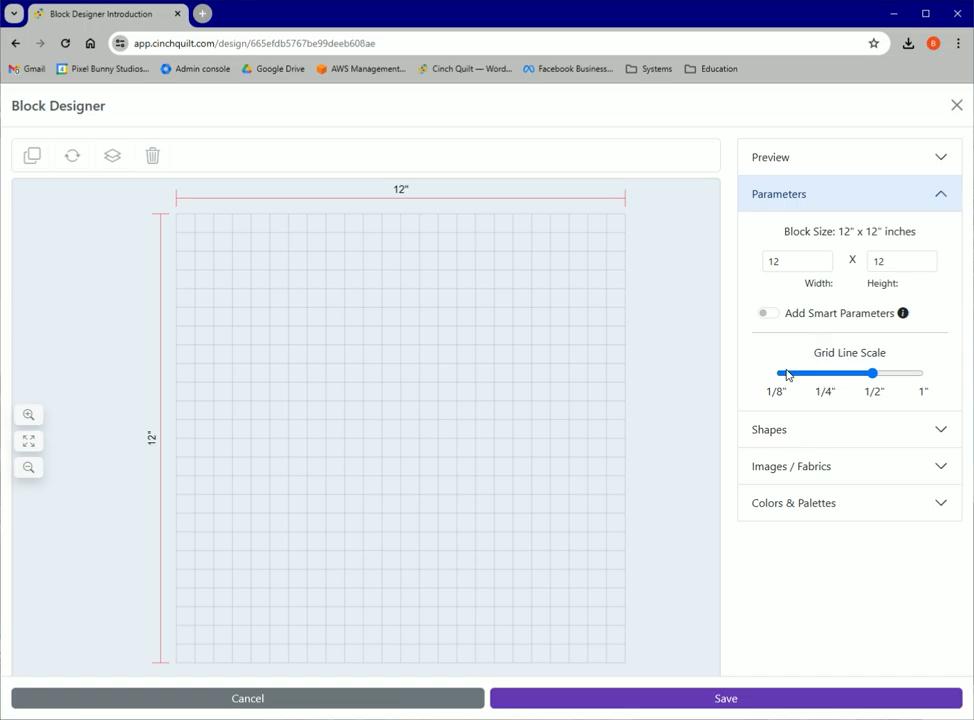
Step: Try the 1", 1/4" and 1/8" grid line scales, and return the grid to 1/2"
left_click_drag(873, 374, 935, 383)
left_click(870, 376)
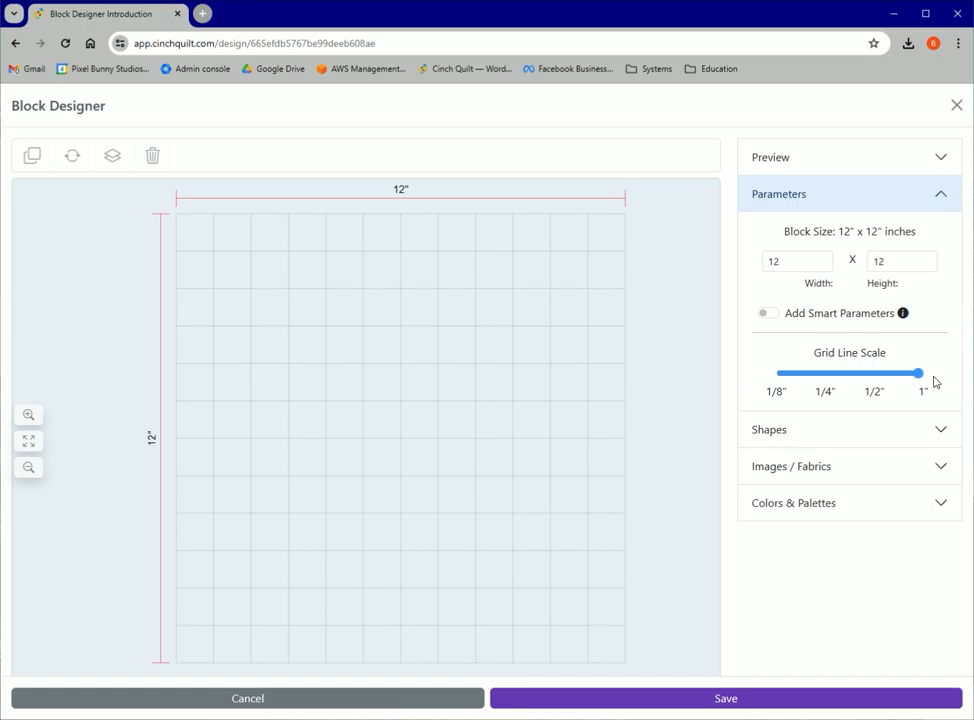
left_click(874, 379)
left_click(829, 378)
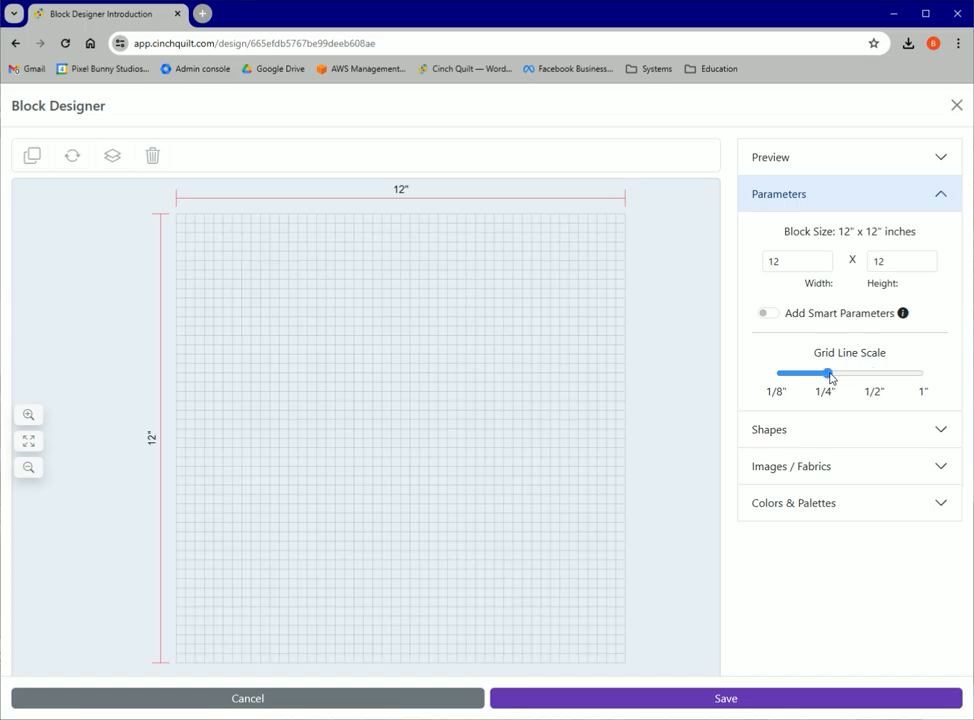
left_click(872, 378)
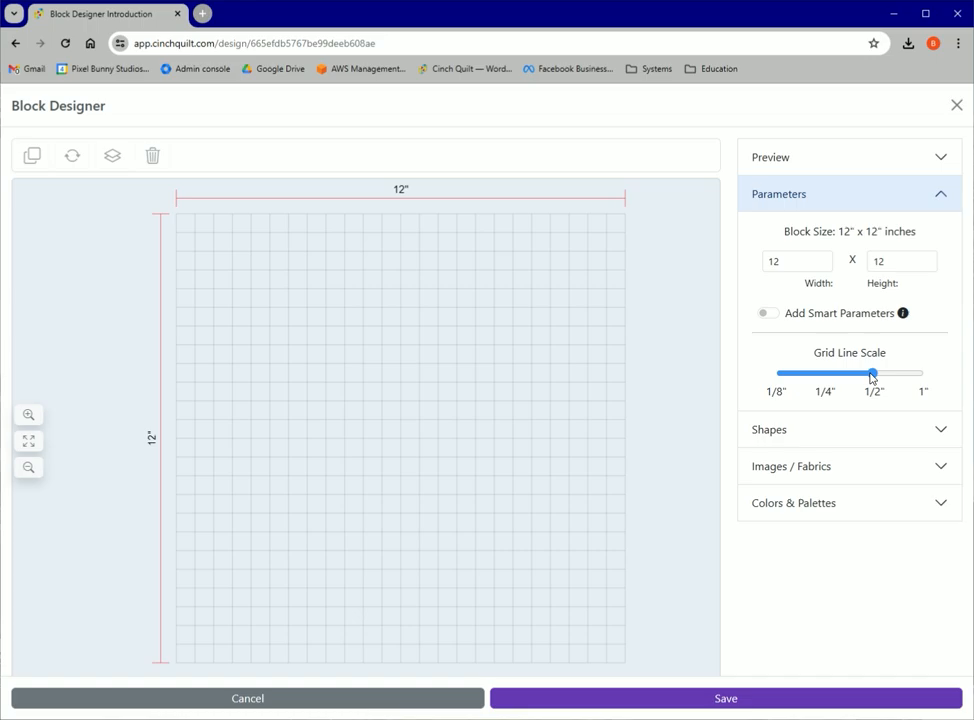
left_click(828, 376)
left_click(782, 374)
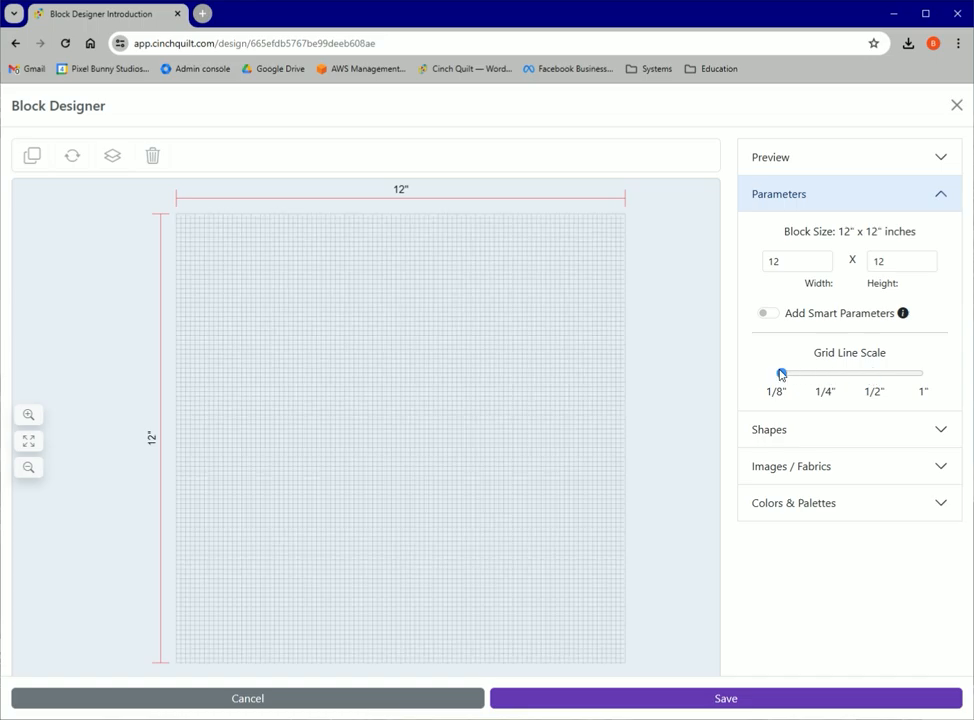
left_click(827, 376)
left_click(869, 379)
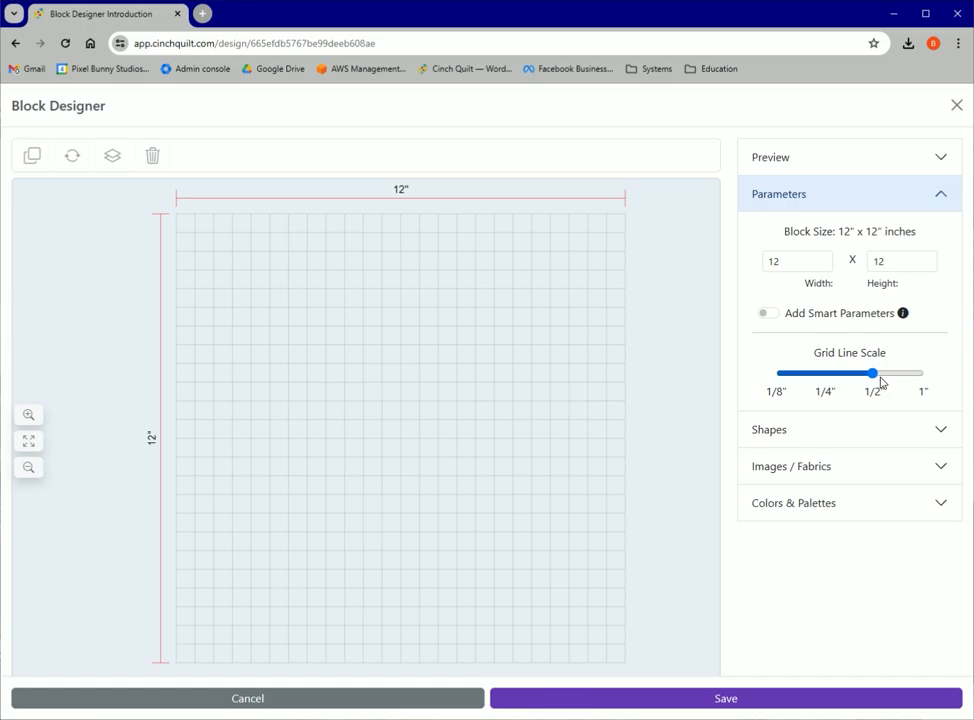
left_click_drag(874, 377, 782, 376)
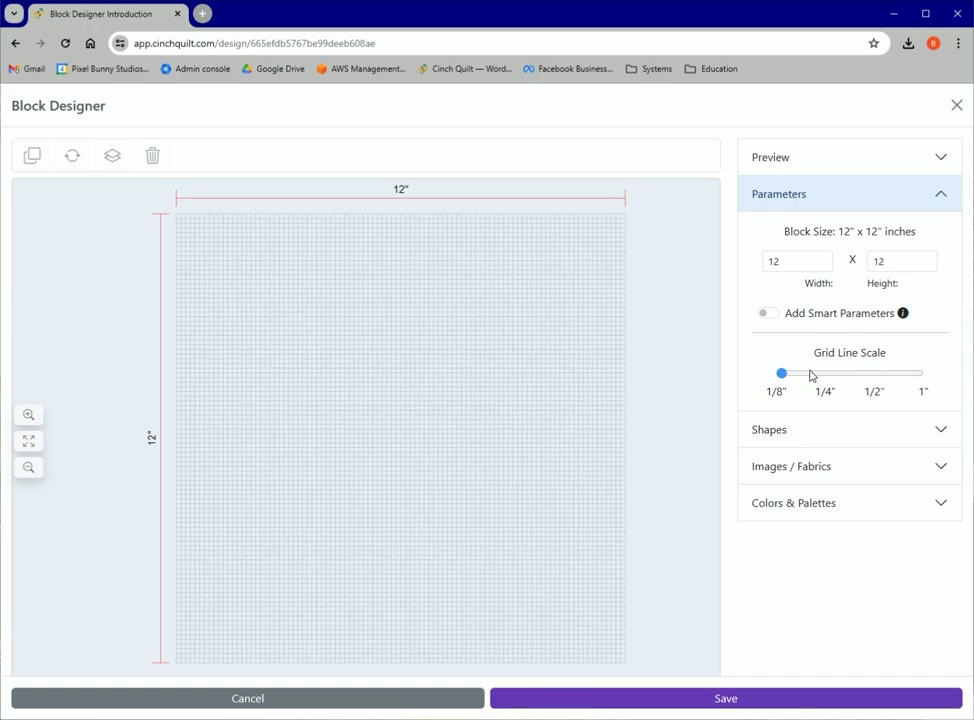
left_click(830, 376)
left_click(875, 377)
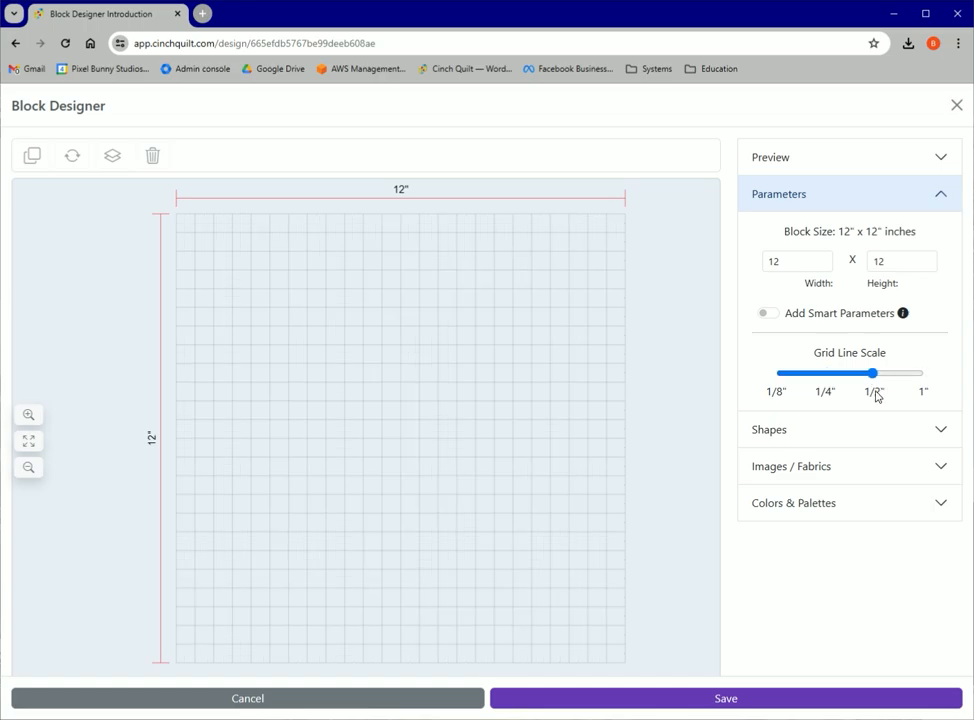
Step: Add a triangle and move it to 4" from the block's left edge and 2" from its top edge
left_click(940, 430)
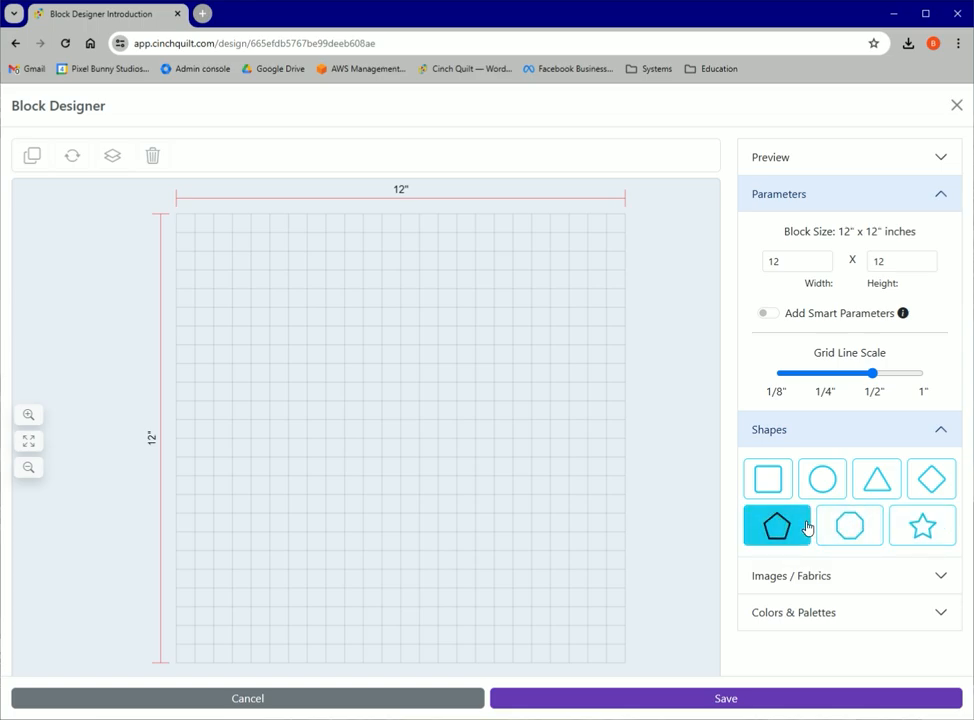
left_click(878, 485)
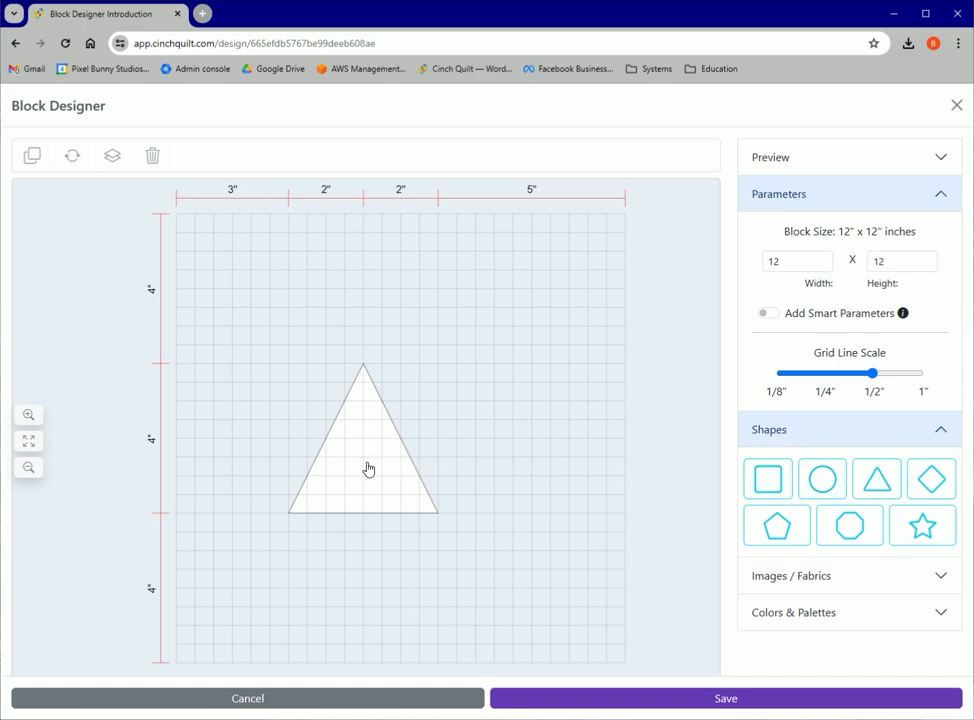
left_click_drag(367, 461, 397, 400)
left_click(397, 400)
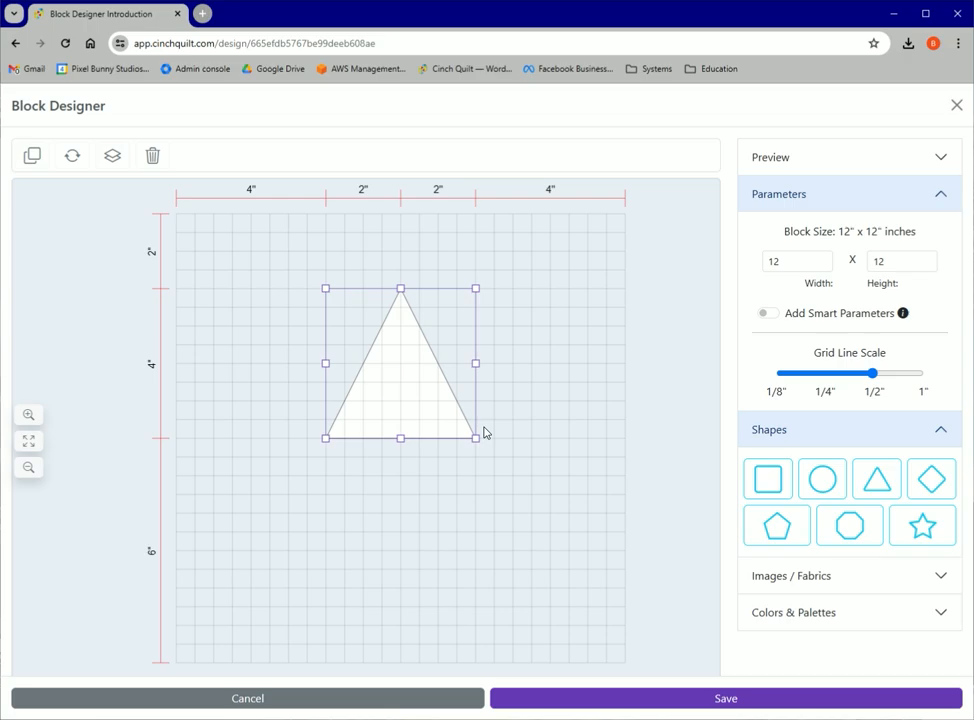
Step: Enlarge the triangle to about 6 1/2" wide by 6 1/2" tall
mouse_move(476, 362)
left_mouse_down()
mouse_move(604, 362)
mouse_move(478, 363)
left_mouse_up()
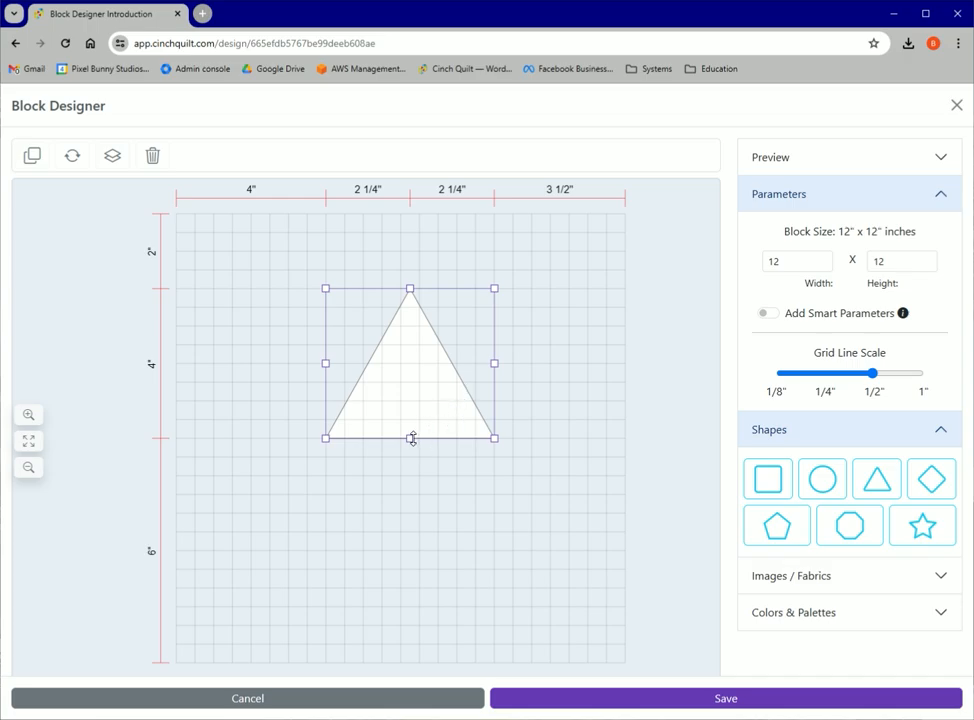
mouse_move(410, 438)
left_mouse_down()
mouse_move(405, 583)
mouse_move(418, 439)
left_mouse_up()
left_click_drag(325, 438, 255, 527)
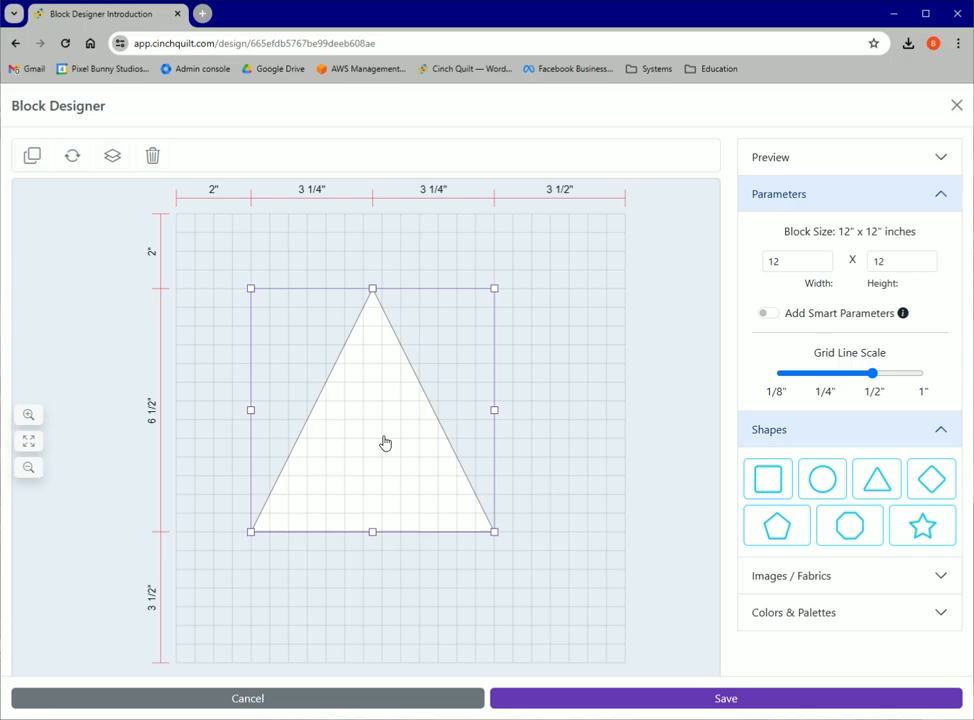
Step: Reshape the triangle by its corner points into a 6" right triangle in the block's upper-left quarter, with the right angle at the block's top centre
left_click(374, 340)
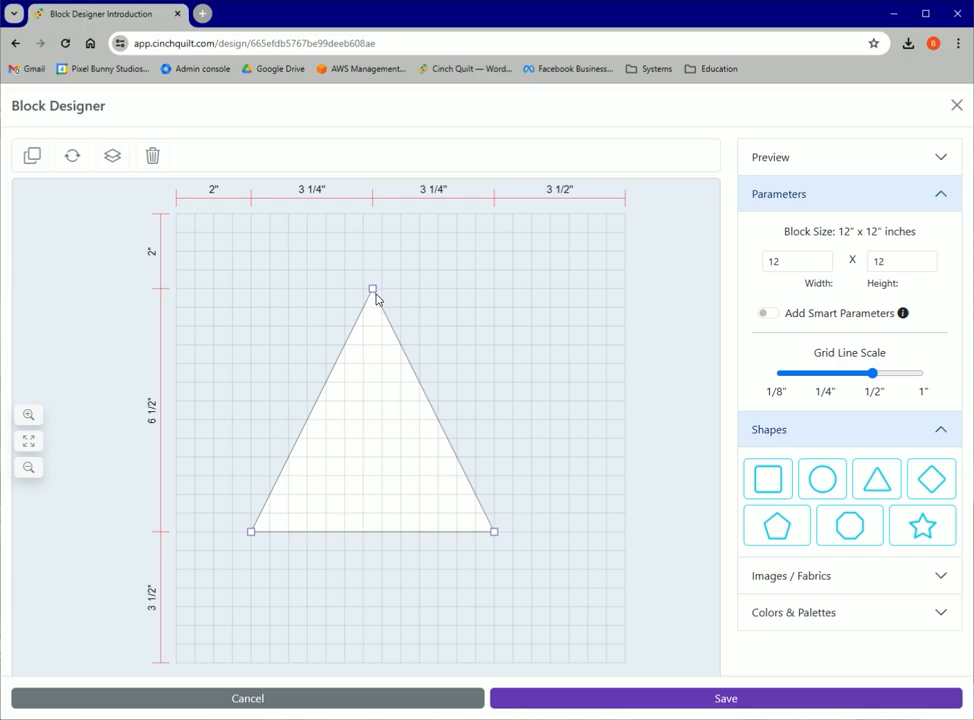
left_click_drag(374, 294, 403, 218)
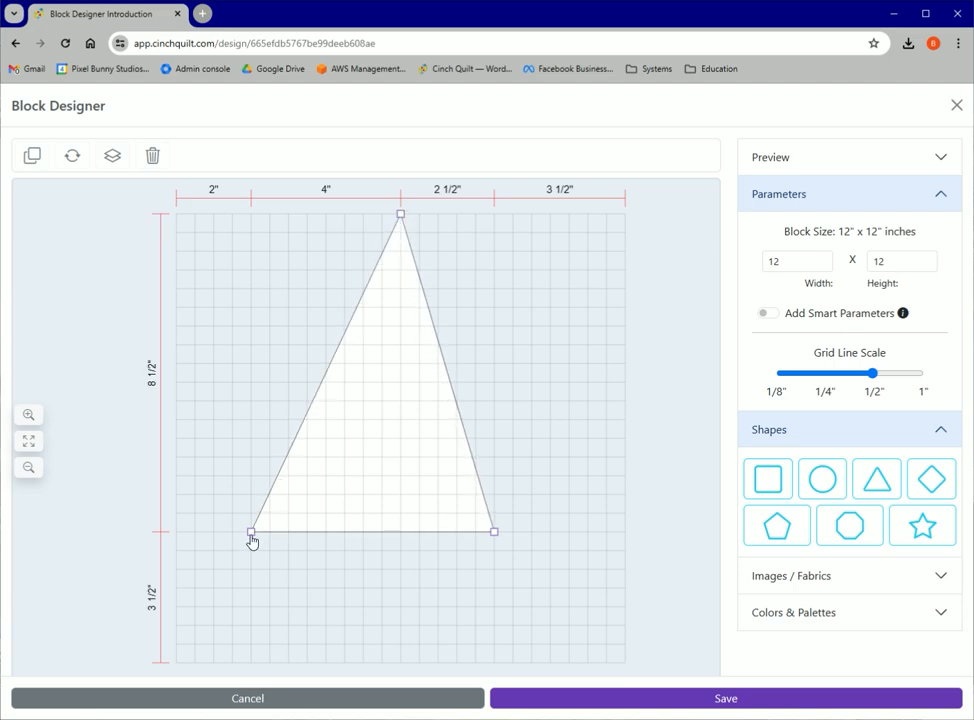
left_click_drag(252, 536, 178, 219)
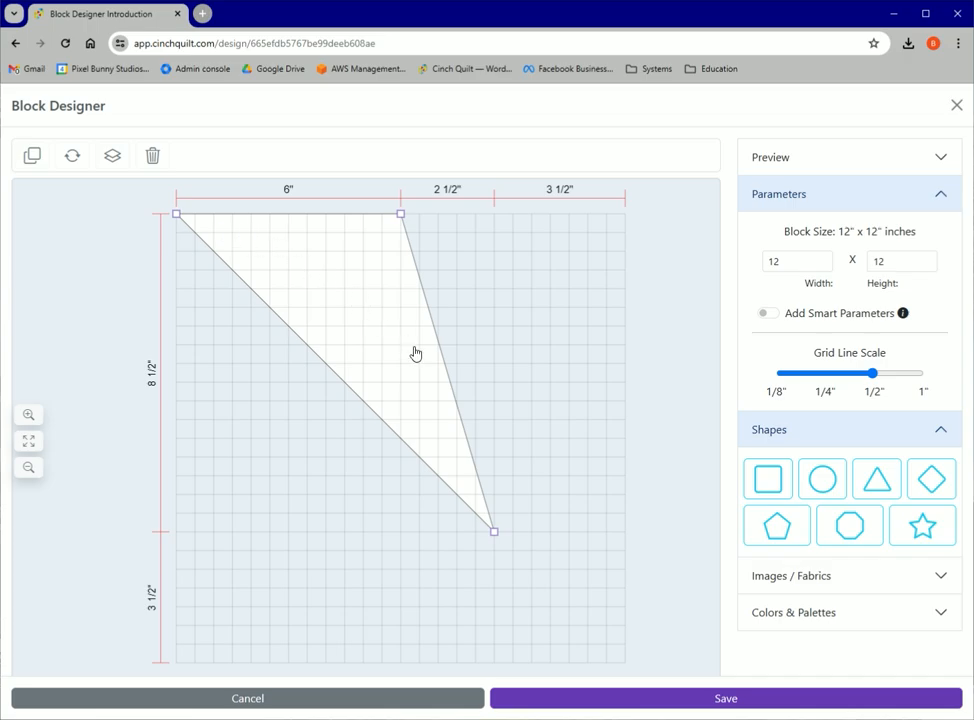
left_click_drag(495, 533, 402, 449)
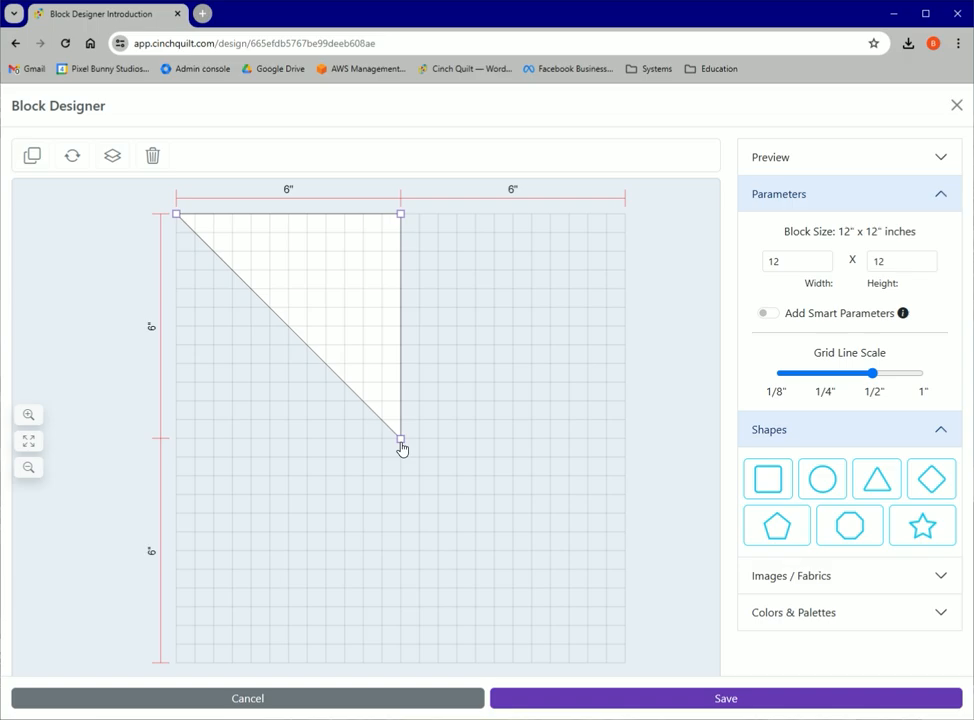
mouse_move(402, 449)
left_mouse_down()
mouse_move(298, 439)
mouse_move(289, 422)
mouse_move(293, 313)
mouse_move(293, 448)
mouse_move(403, 449)
left_mouse_up()
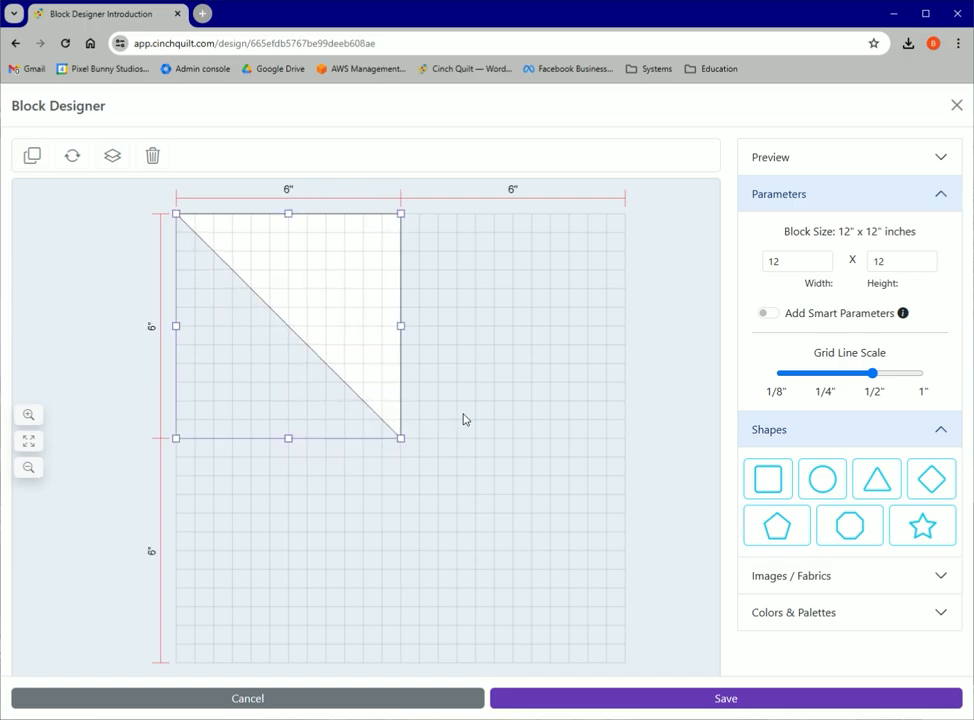
left_click(529, 392)
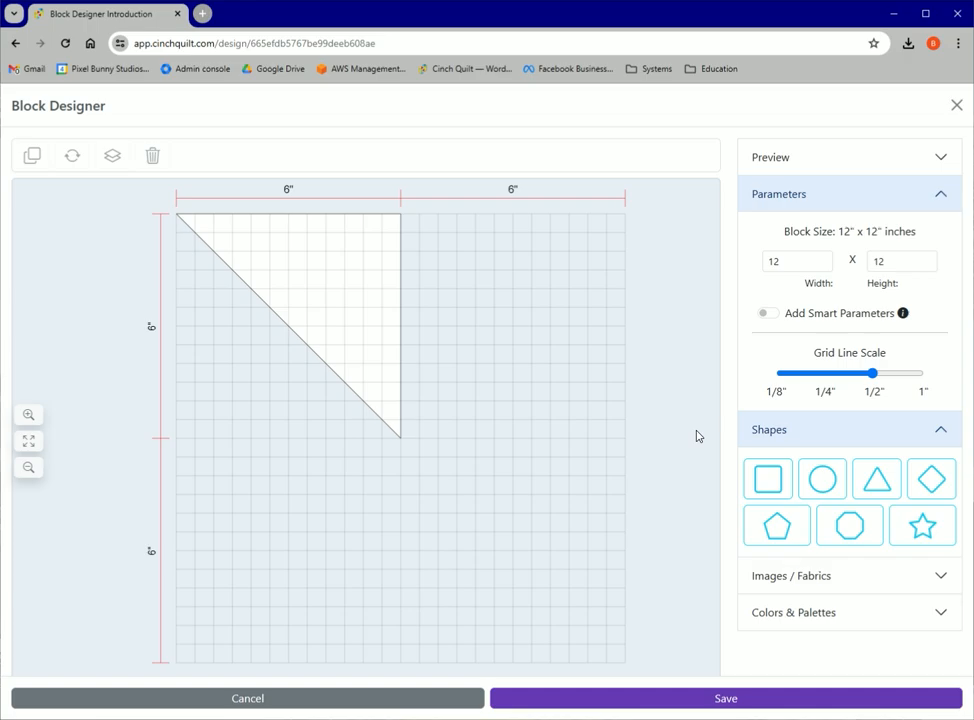
Step: Add a second triangle and reshape it into a 6" right triangle in the block's upper-right quarter, with the right angle at the quarter's lower-right corner
left_click(877, 479)
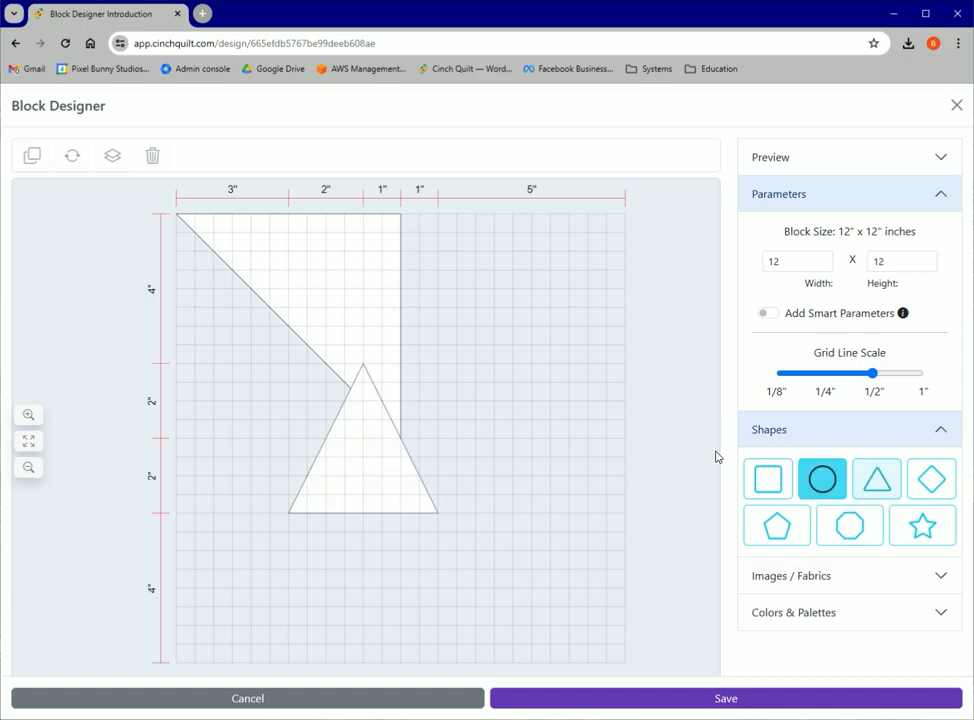
left_click_drag(383, 446, 474, 374)
left_click(478, 300)
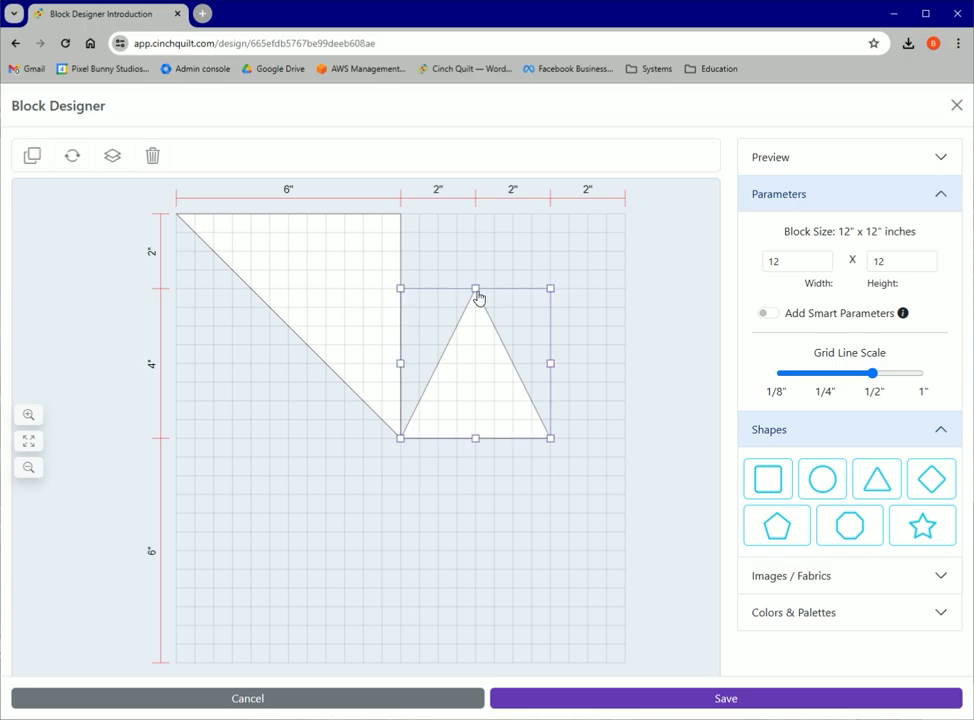
left_click_drag(479, 297, 625, 216)
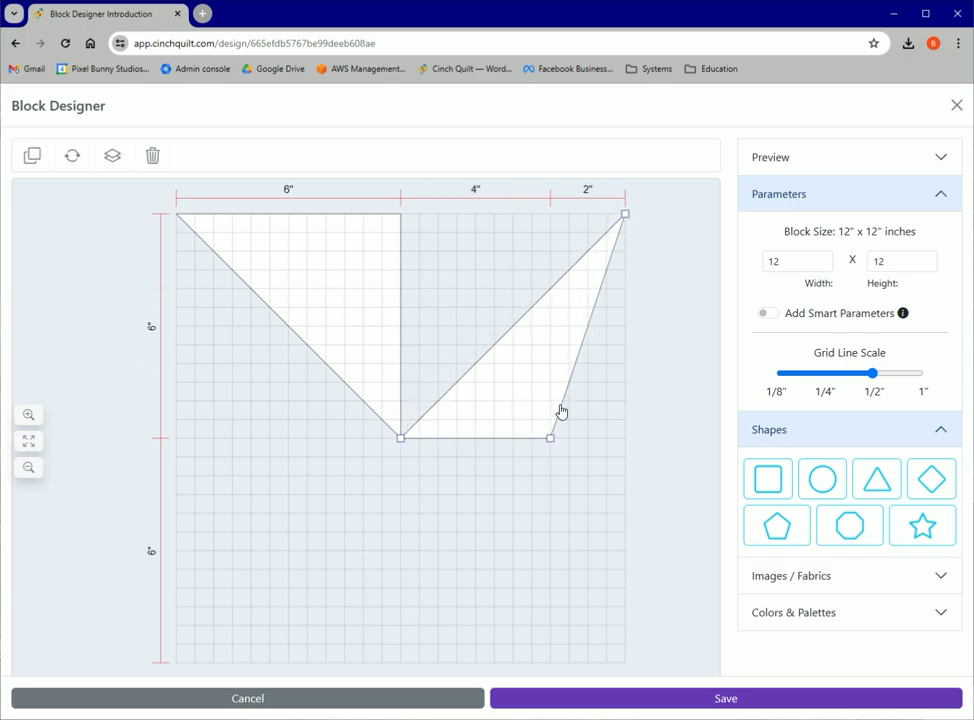
left_click_drag(551, 440, 627, 439)
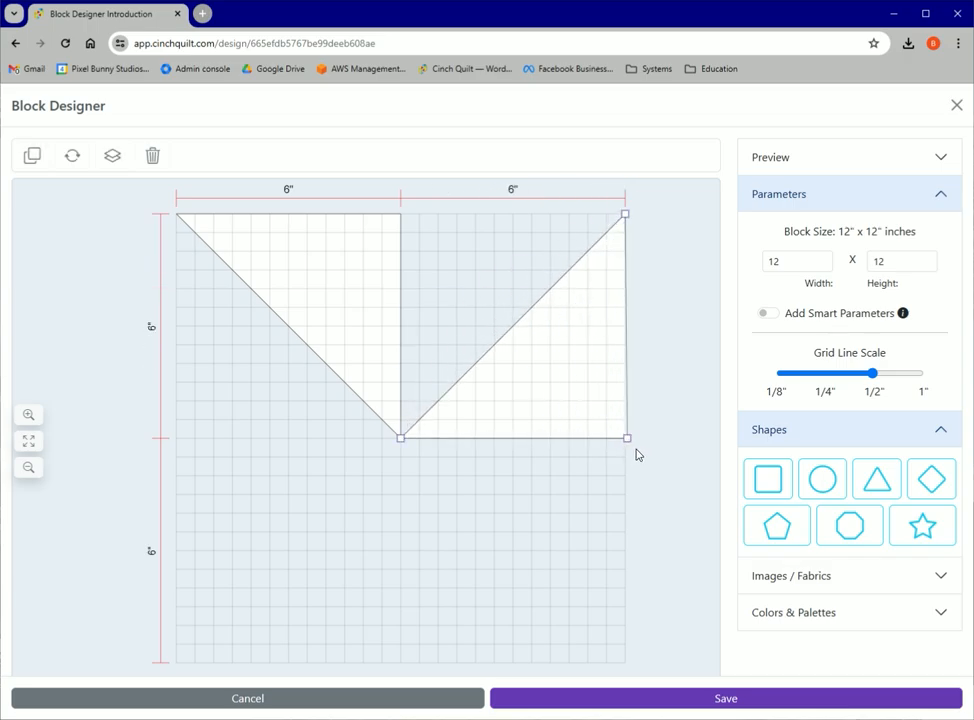
left_click(655, 459)
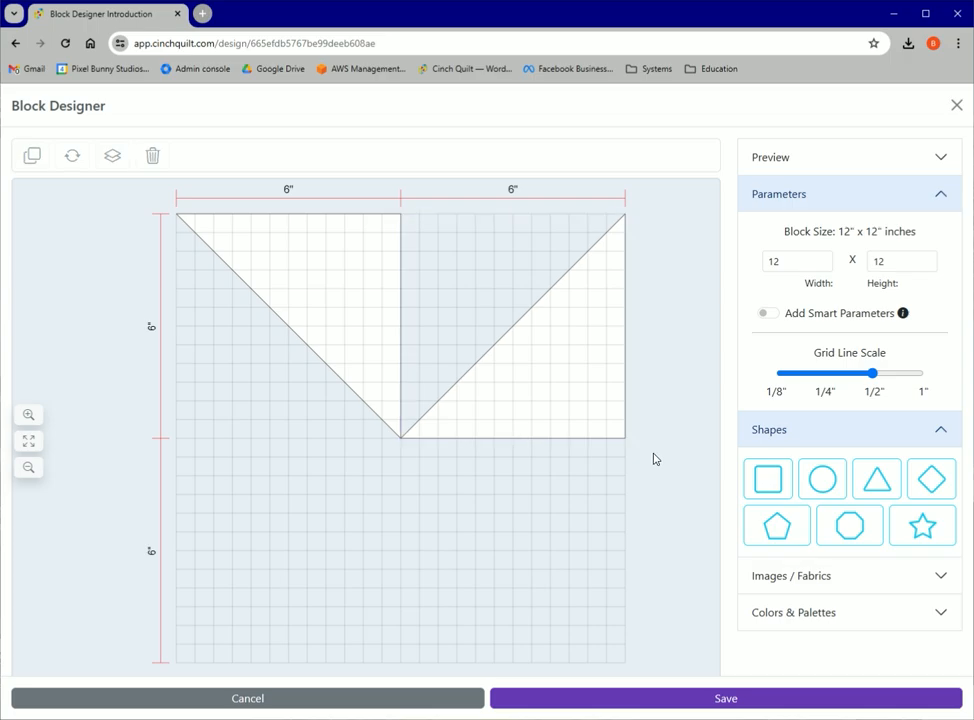
Step: Collapse the block parameters and shapes, and show the Colors & Palettes options
left_click(778, 198)
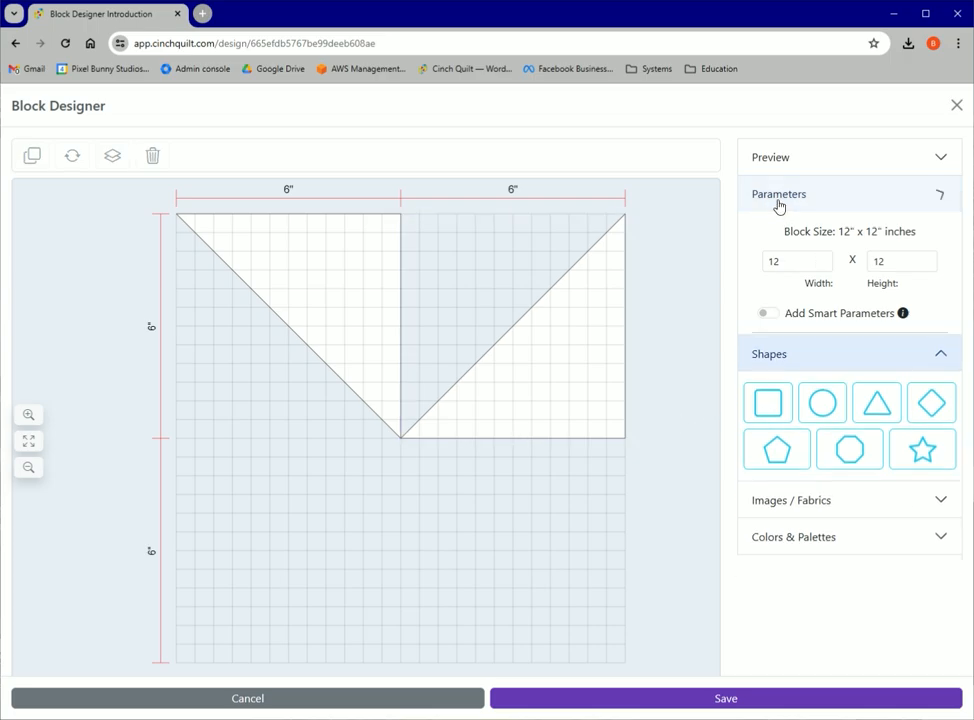
left_click(778, 240)
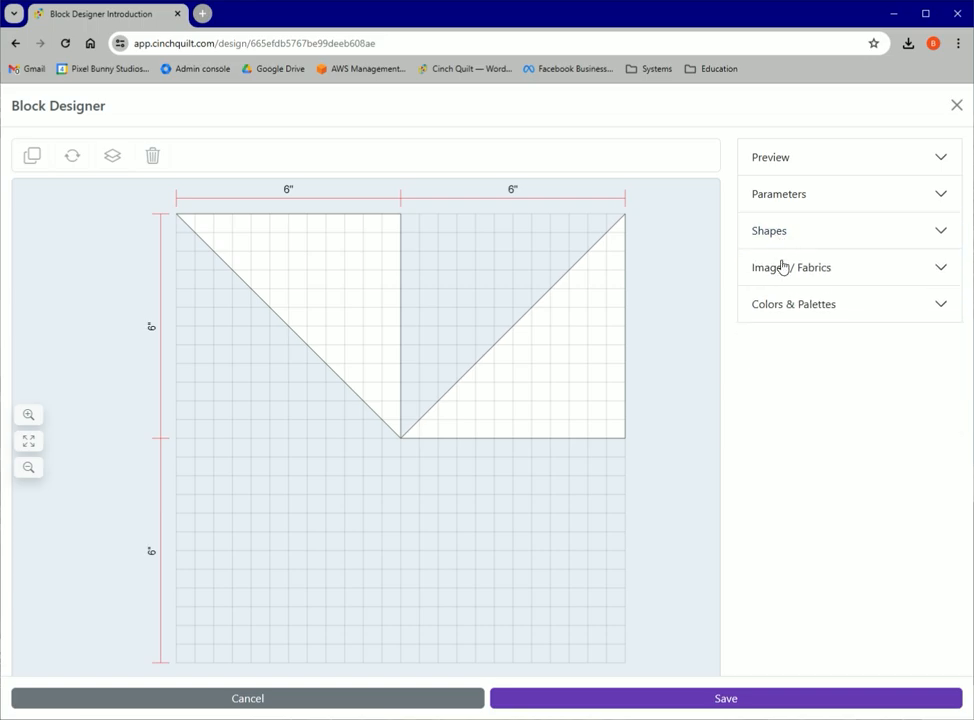
left_click(783, 308)
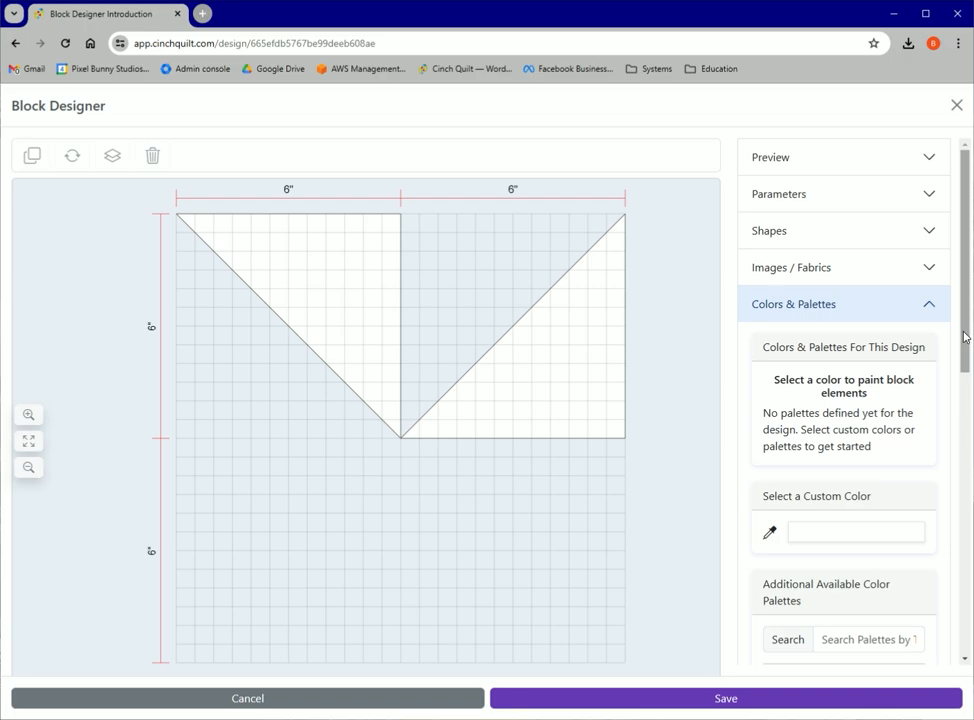
Step: Browse the additional available color palettes and load more of them
left_click_drag(965, 337, 966, 417)
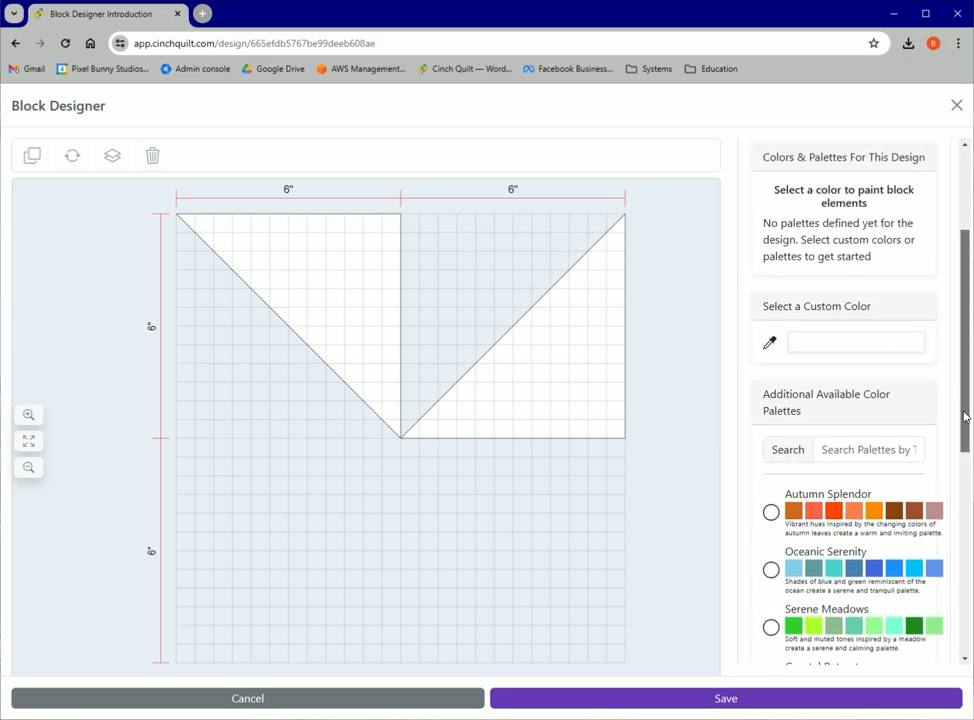
scroll(966, 417, "down", 3)
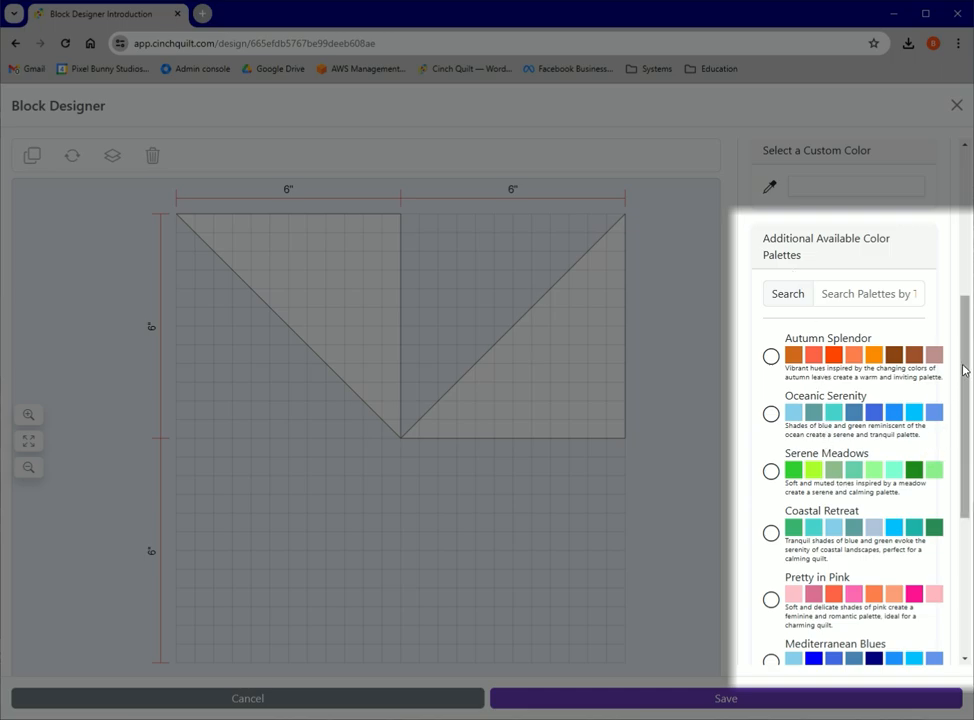
left_click_drag(966, 370, 955, 509)
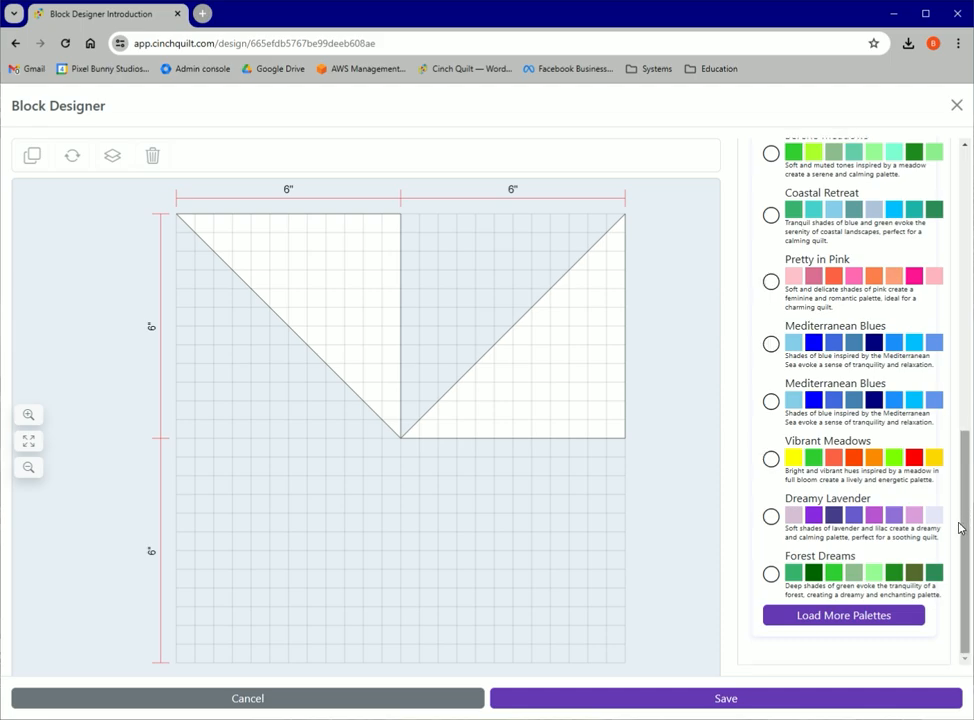
left_click(878, 618)
left_click_drag(963, 461, 963, 327)
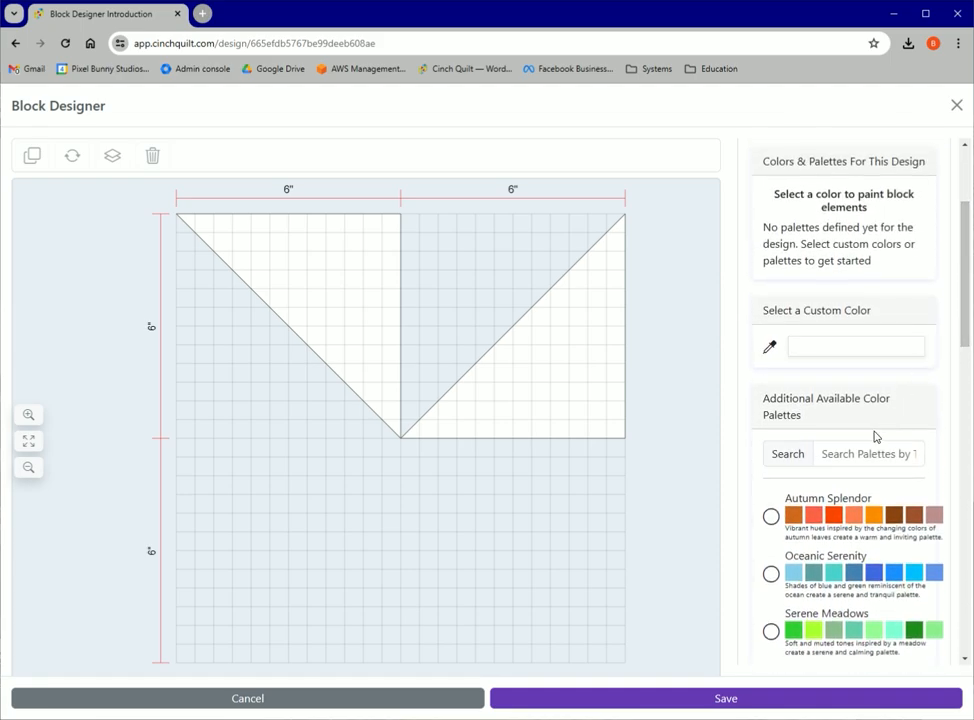
Step: Search the available color palettes for "Bright"
left_click(865, 454)
type("B")
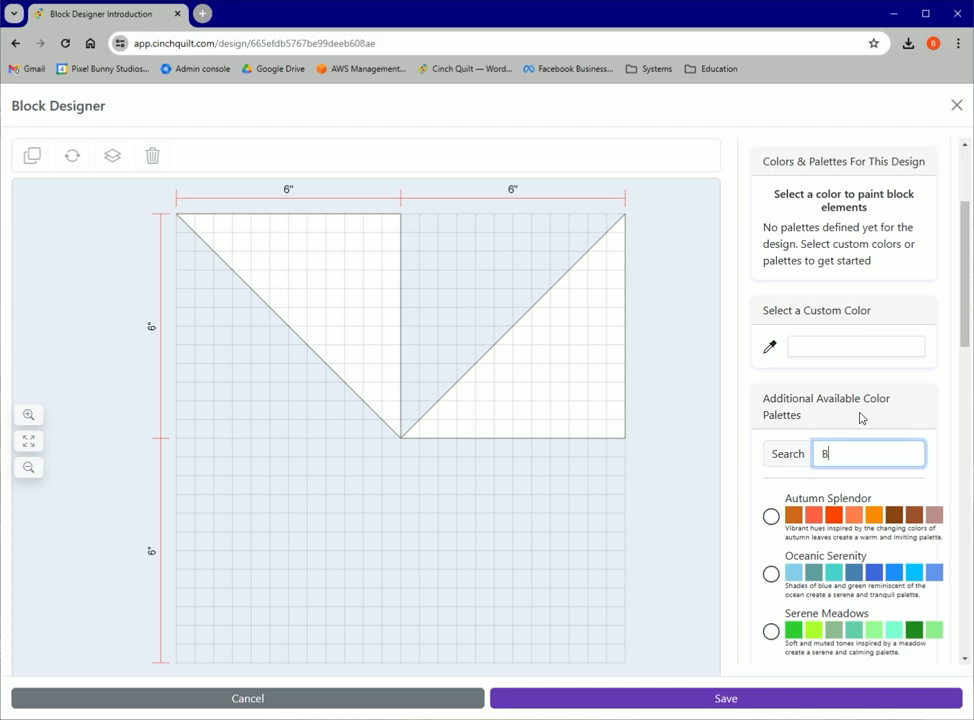
type("right")
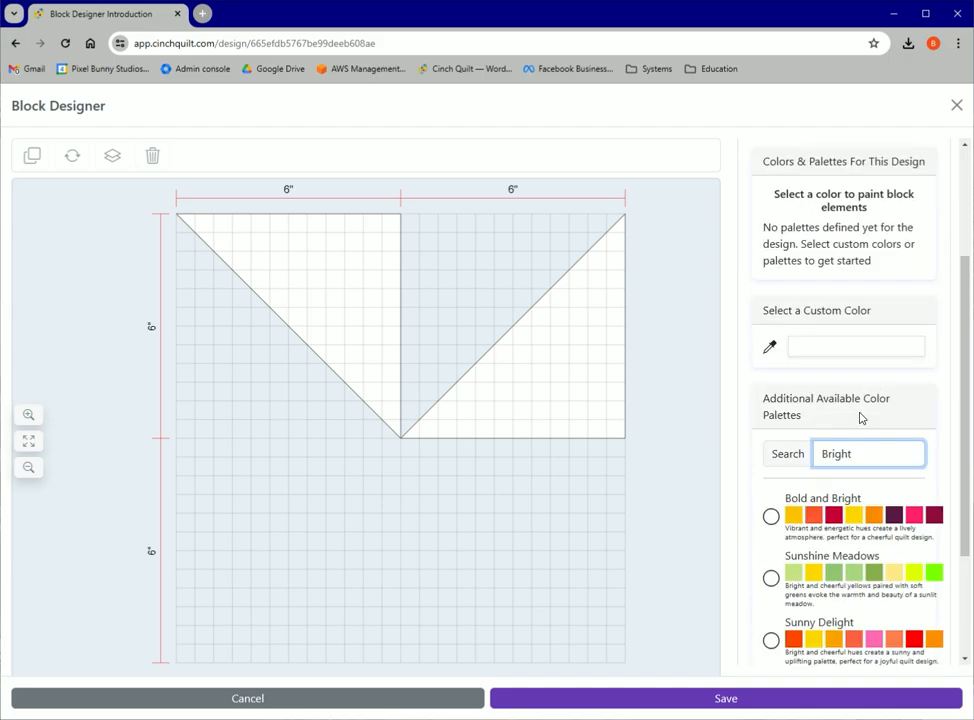
Step: Search the color palettes for "Pastel" instead and add the Dreamy Pastels palette to the design
key("ctrl+a")
type("Pastel")
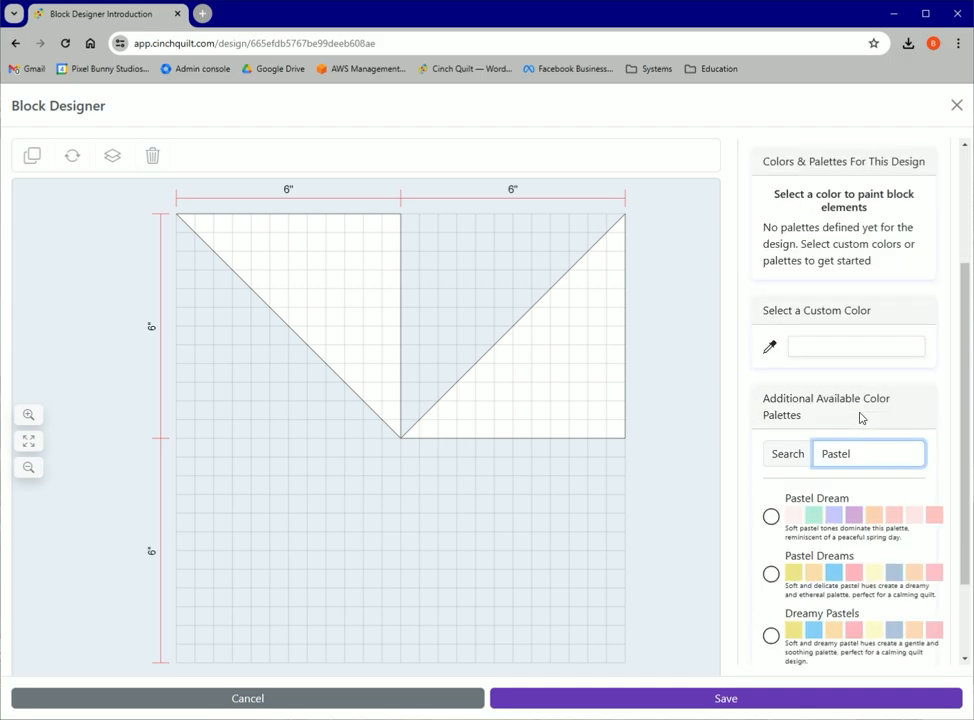
left_click_drag(968, 432, 968, 482)
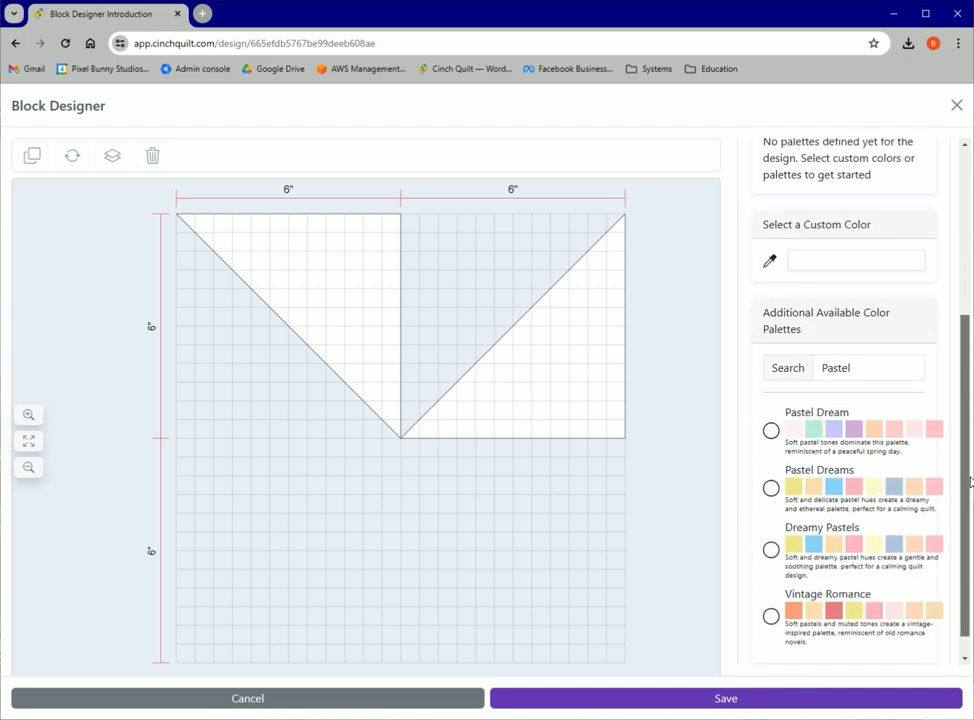
left_click(824, 539)
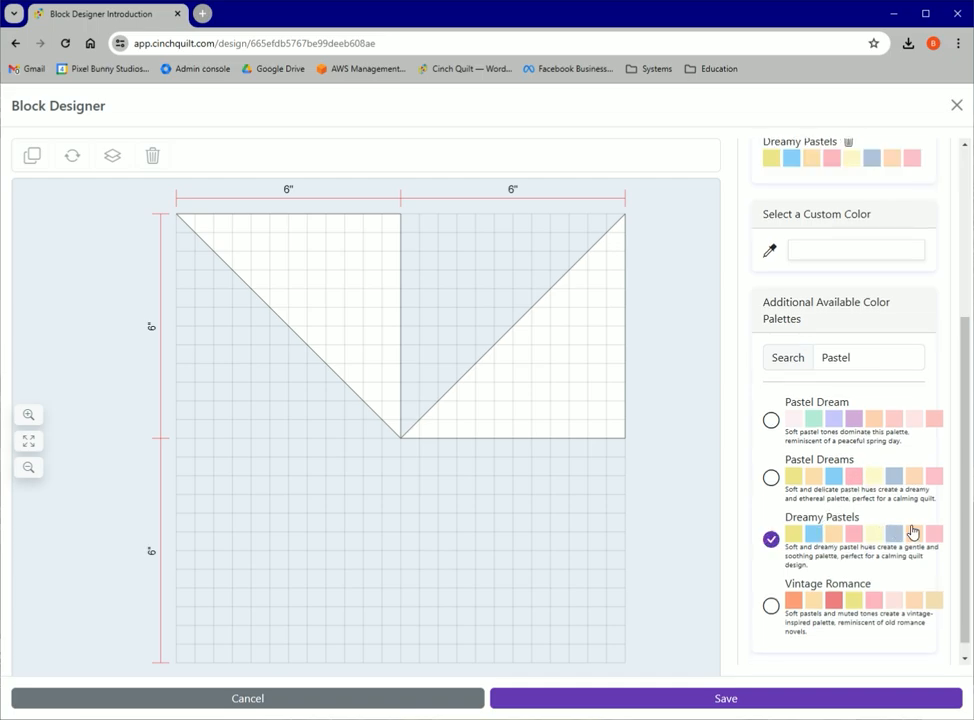
Step: Start a custom color, shift its hue to green, and switch the color value format to HEX and back to RGB
left_click_drag(964, 508, 965, 464)
left_click_drag(968, 401, 966, 374)
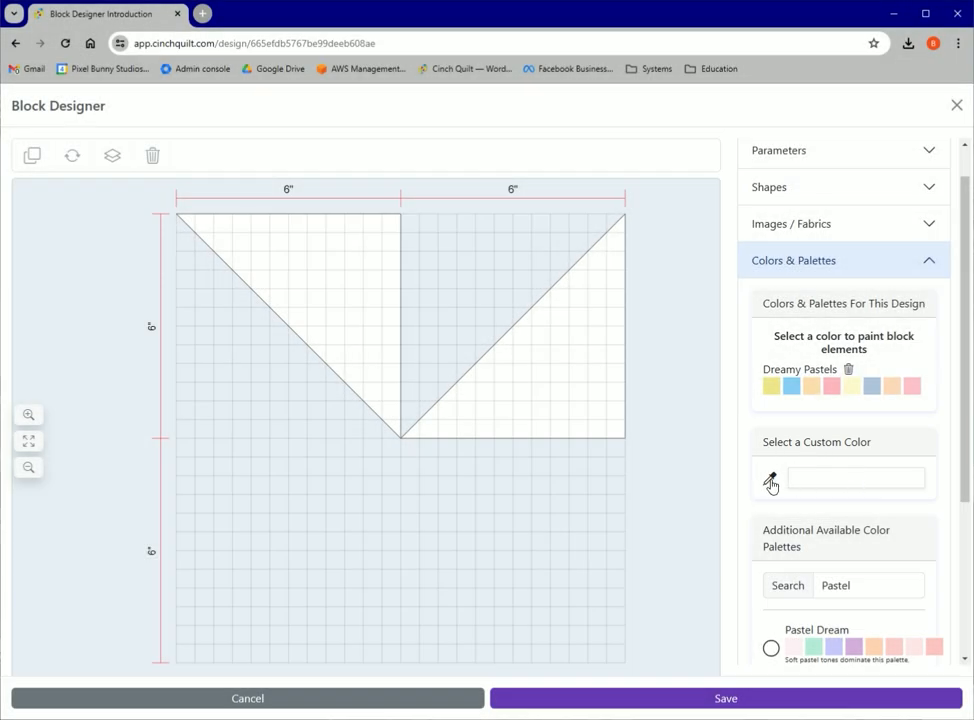
left_click(771, 481)
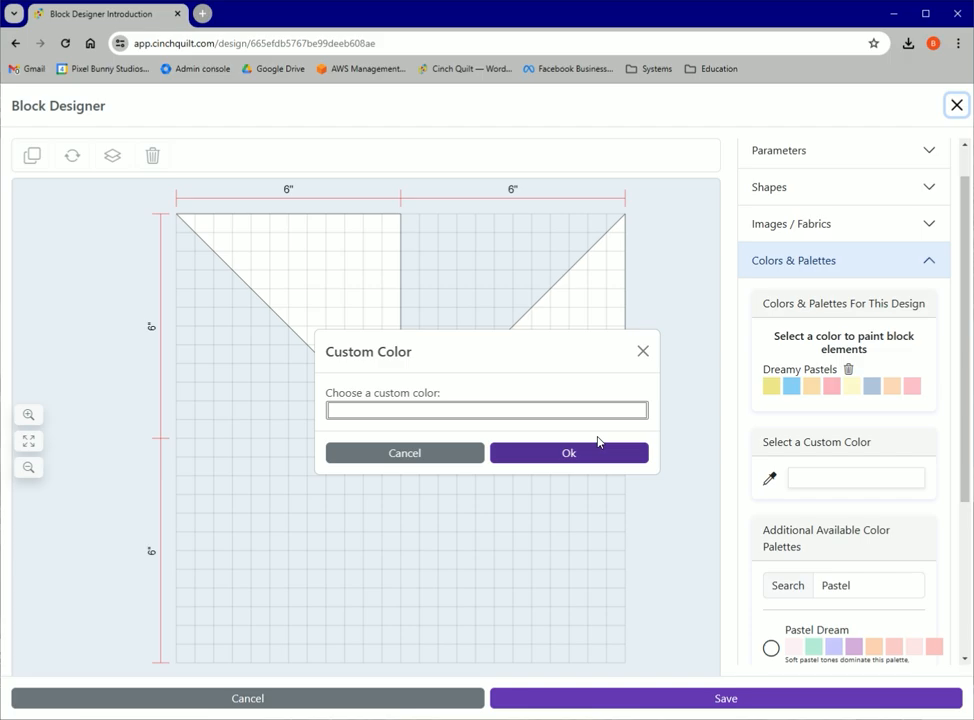
left_click(454, 416)
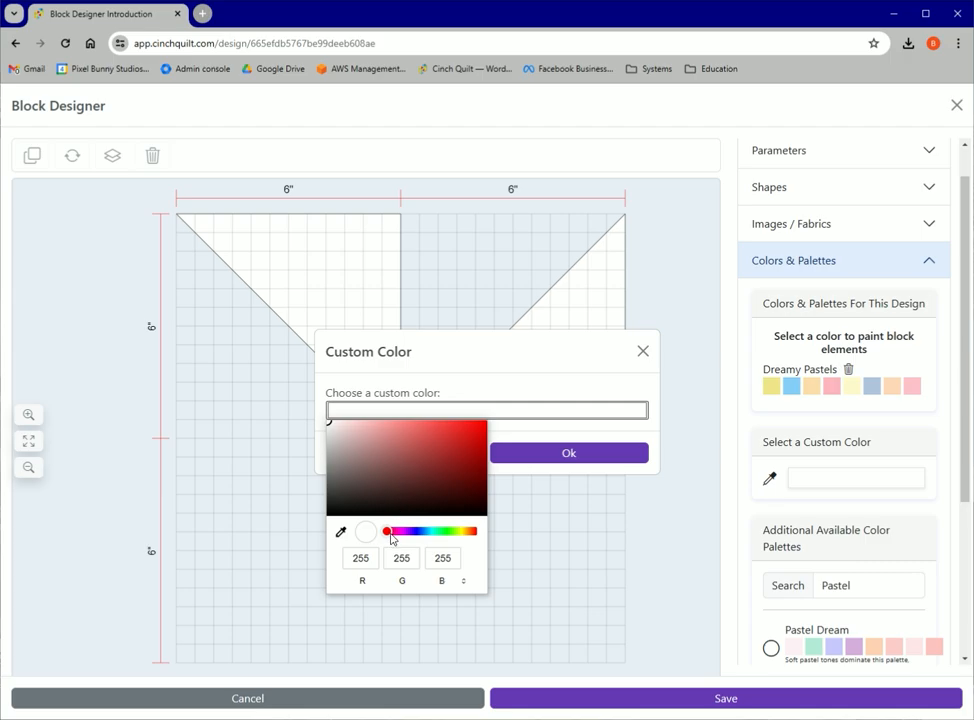
left_click_drag(395, 536, 439, 531)
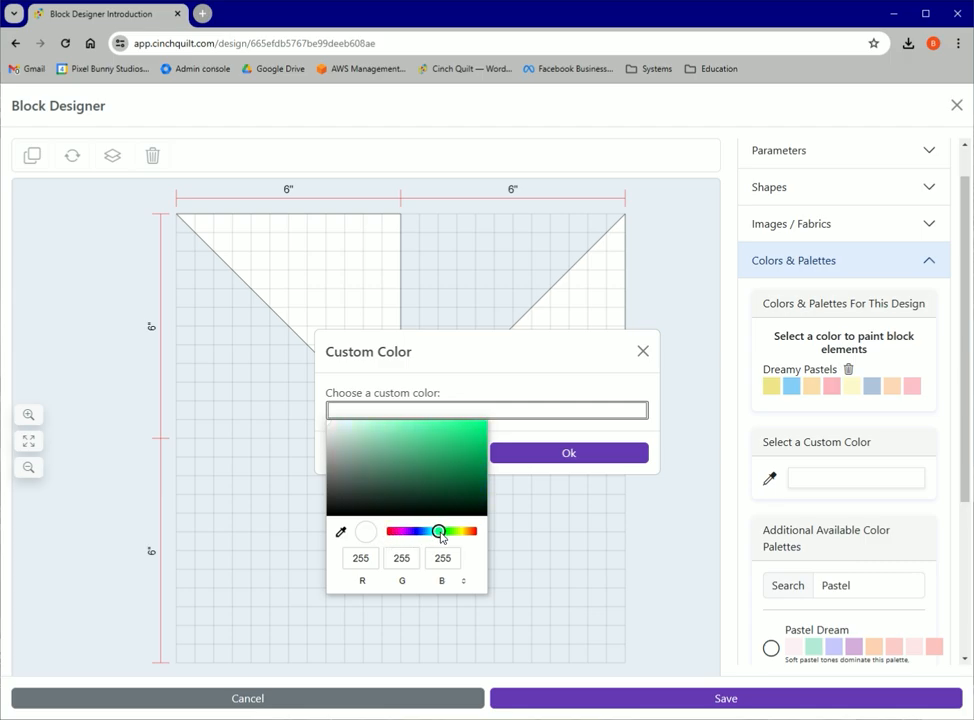
left_click(441, 584)
left_click(441, 584)
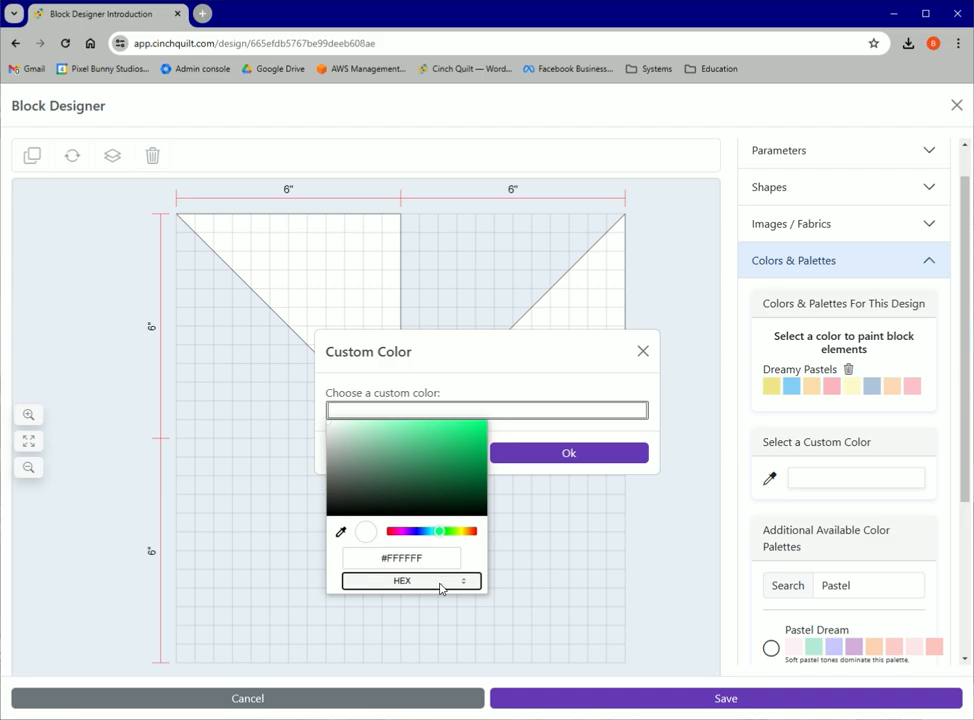
left_click(441, 584)
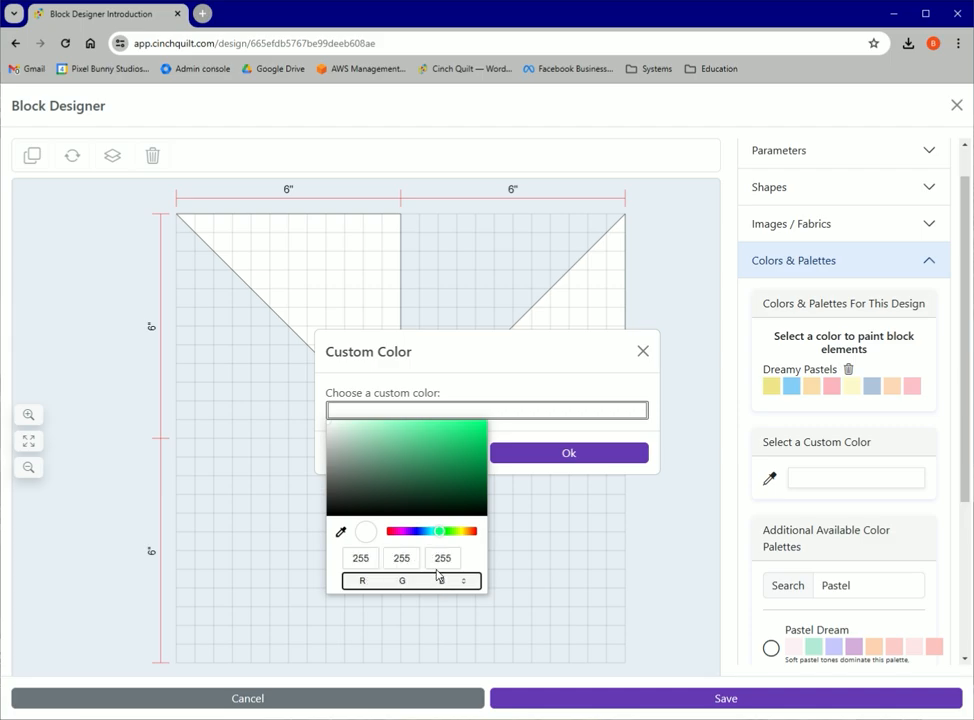
Step: Set the custom color to a bright cyan, RGB 0, 251, 255, and add it to the design's colors
left_click(438, 532)
left_click_drag(441, 538, 431, 536)
left_click_drag(433, 487, 498, 419)
left_click_drag(430, 531, 431, 533)
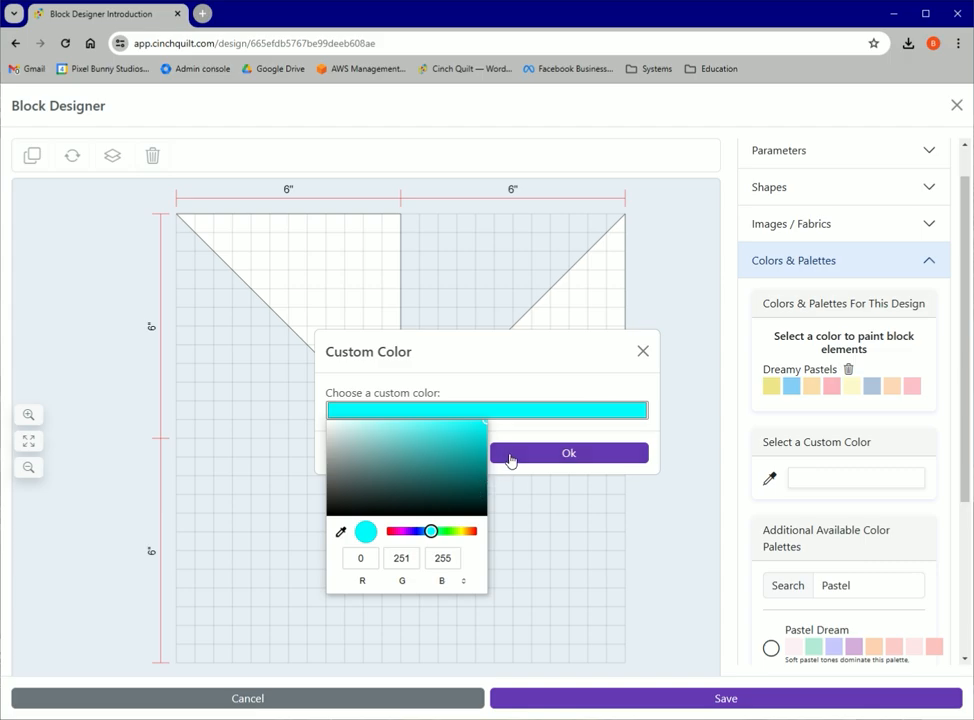
left_click(542, 441)
left_click(583, 459)
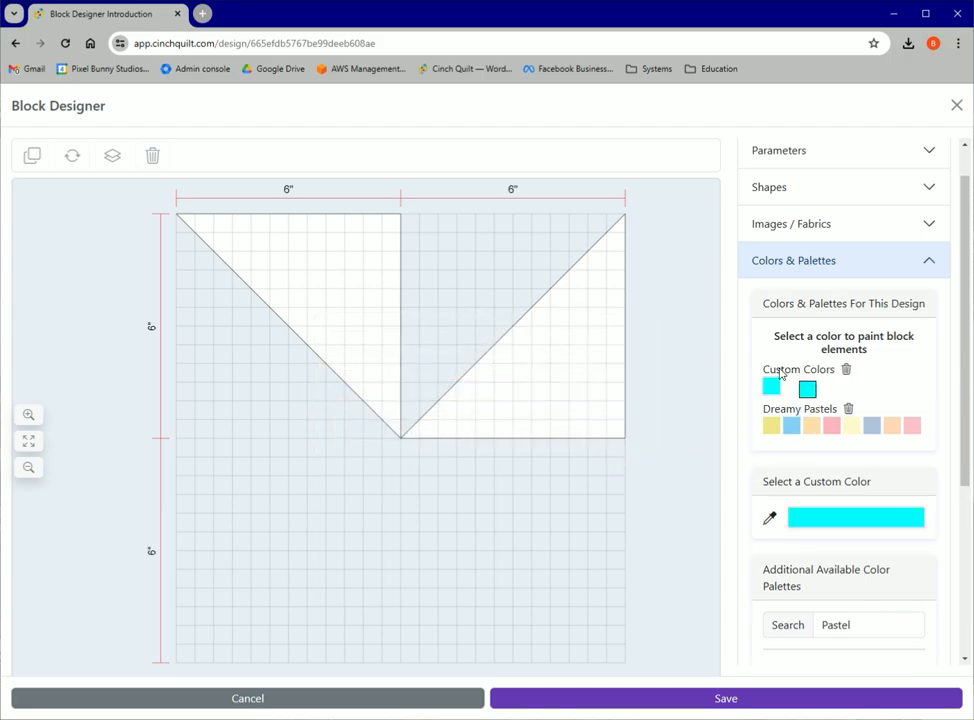
Step: Paint both triangles with the fourth Dreamy Pastels color, a pink, and release the paint color
key("Escape")
left_click(853, 430)
left_click(829, 428)
left_click(330, 297)
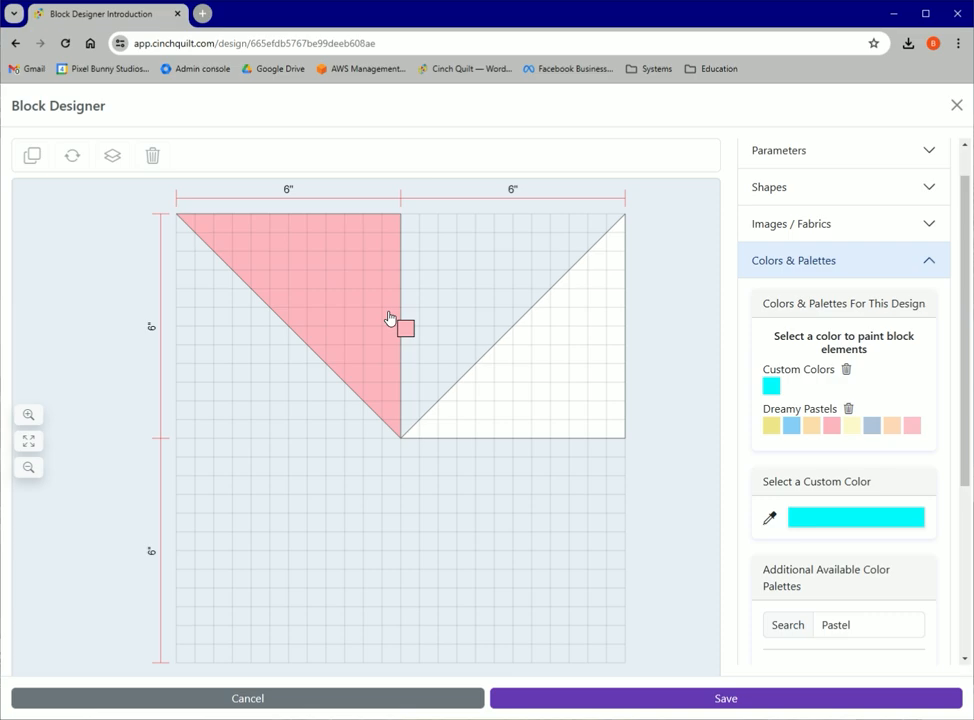
left_click(576, 371)
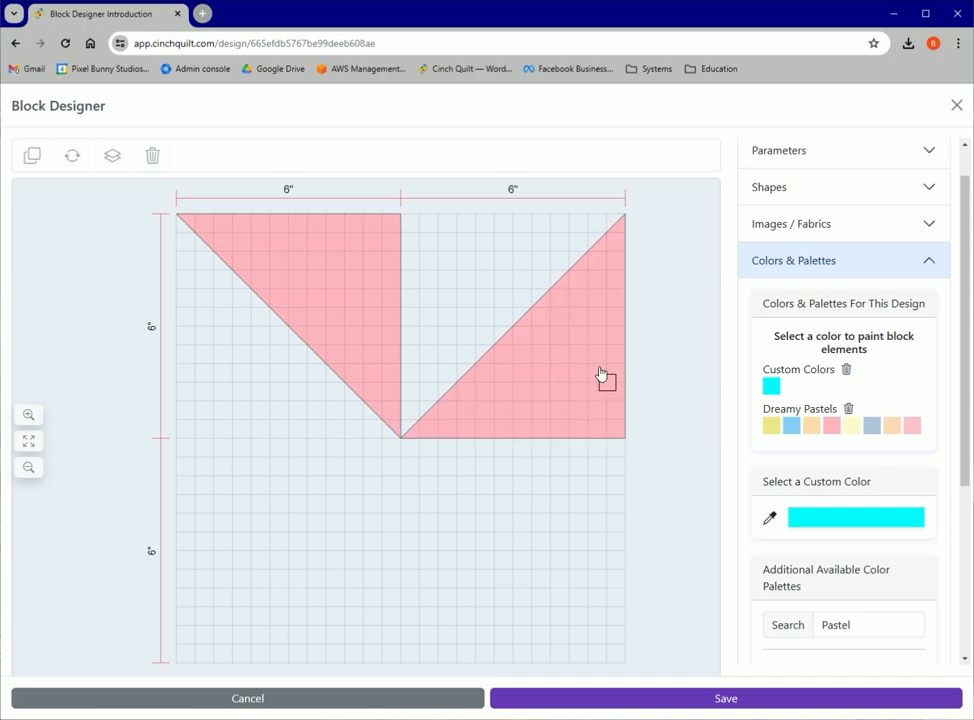
left_click(673, 381)
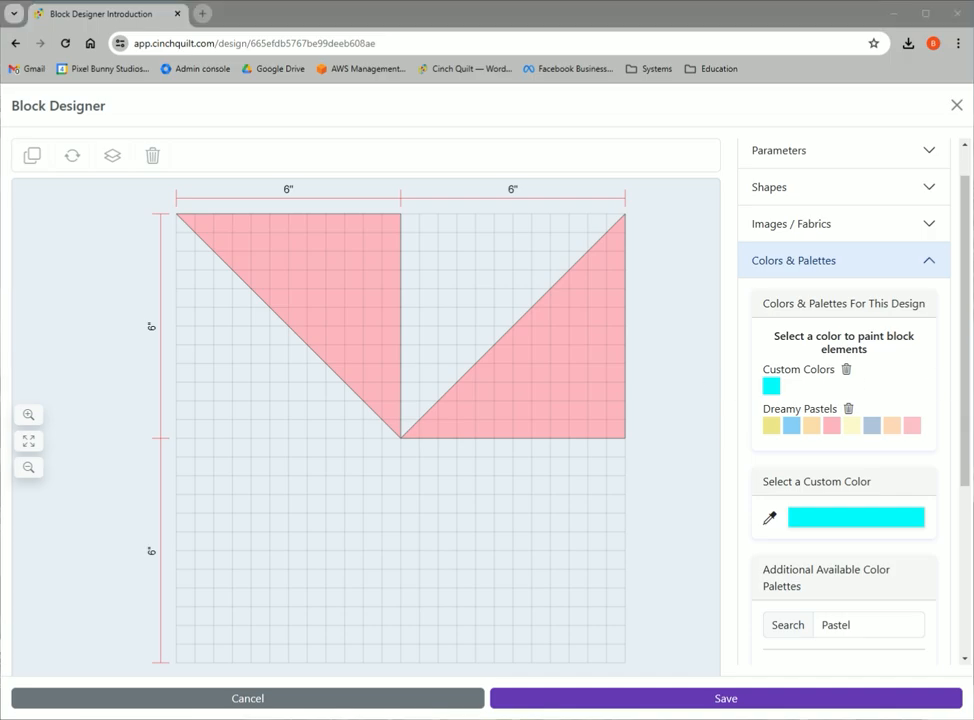
left_click(671, 334)
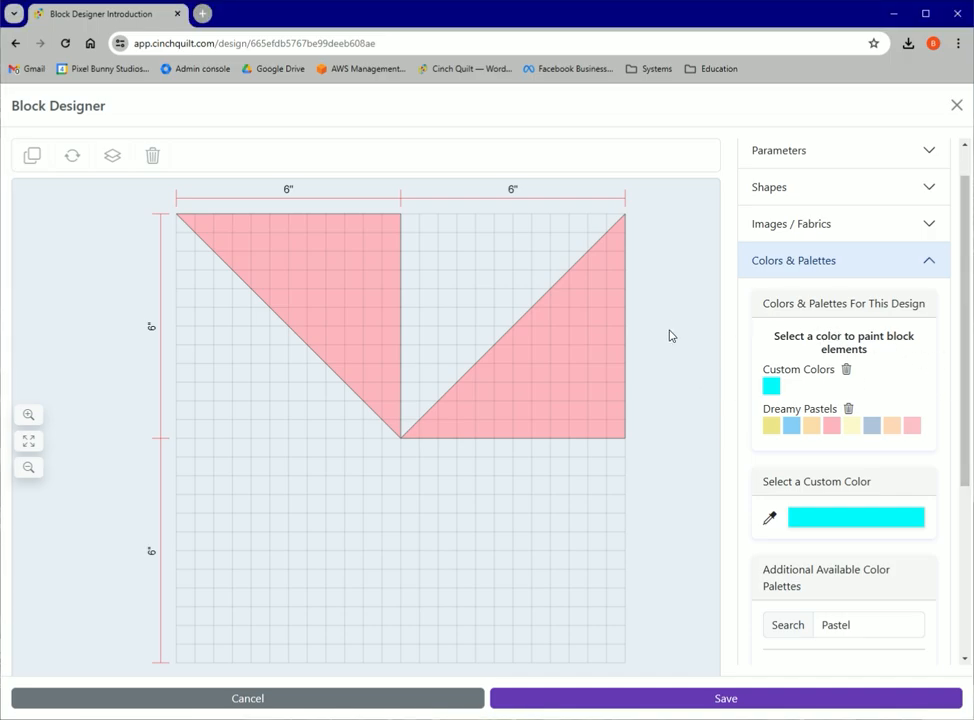
Step: Choose Fabric-Butterflies.jpg from the Image Library as the fabric for painting block pieces
left_click(791, 273)
left_click(791, 273)
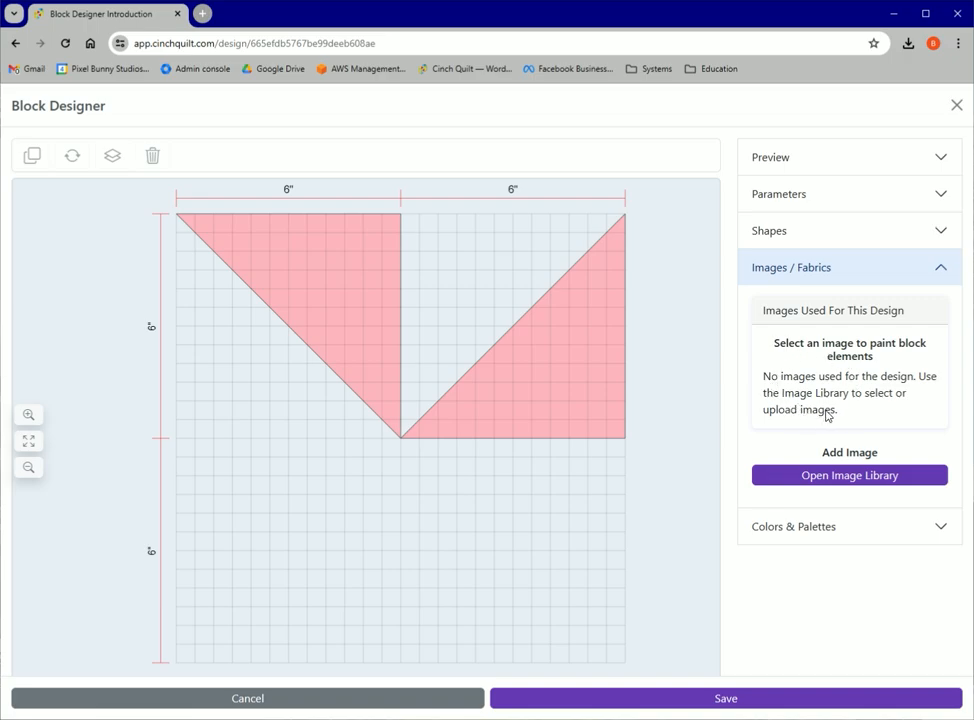
left_click(838, 482)
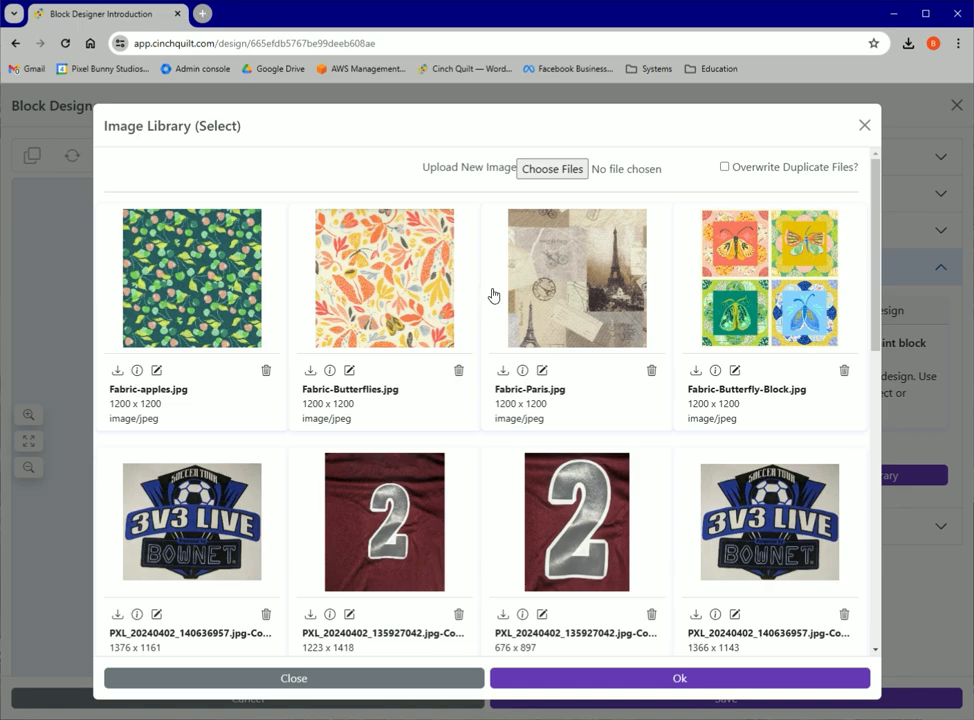
left_click(371, 278)
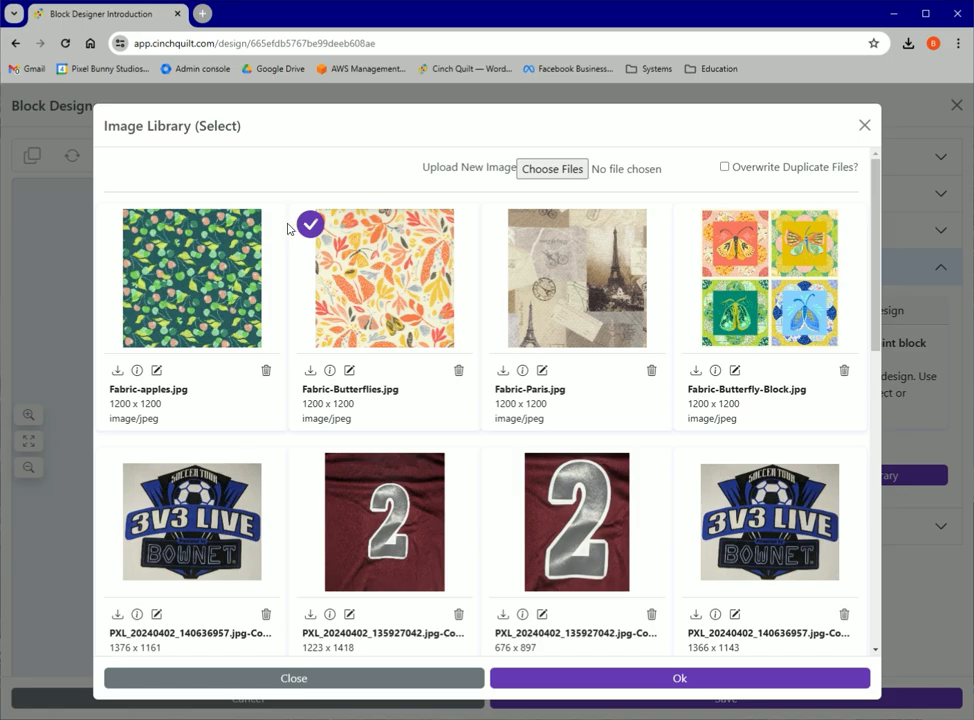
left_click(693, 686)
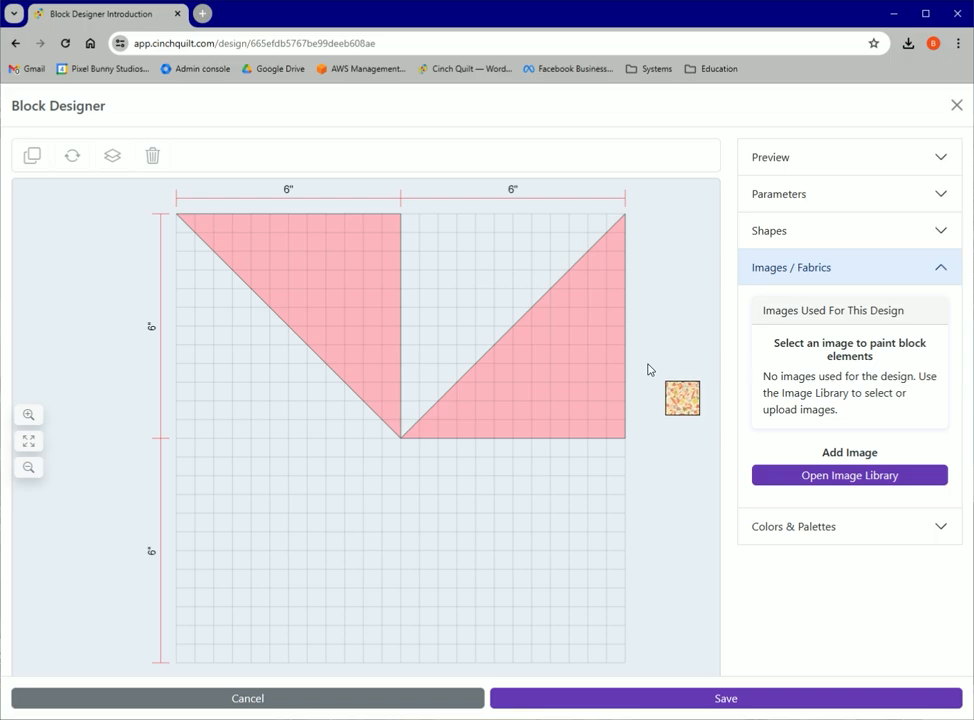
Step: Fill the upper-left and upper-right triangles with the butterfly fabric and release the fabric
left_click(364, 314)
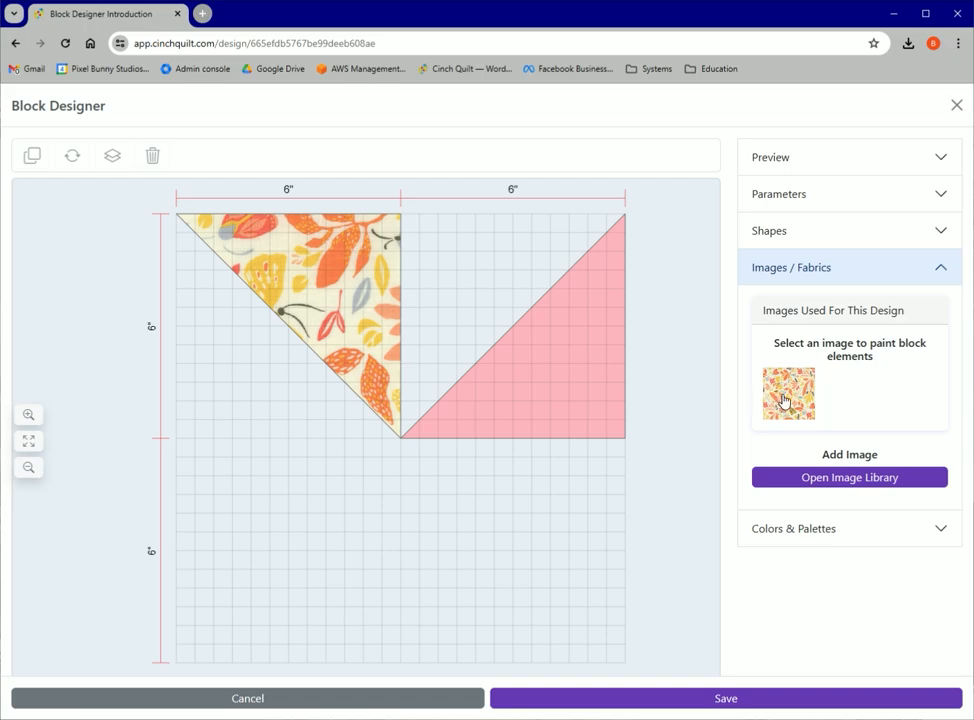
left_click_drag(784, 401, 558, 340)
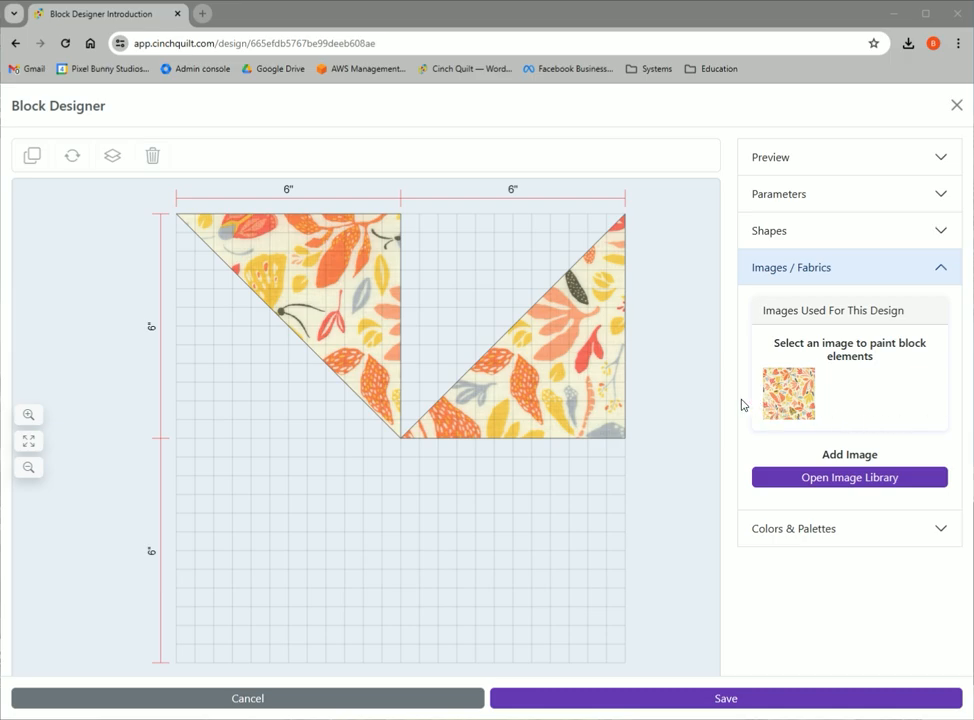
left_click(667, 377)
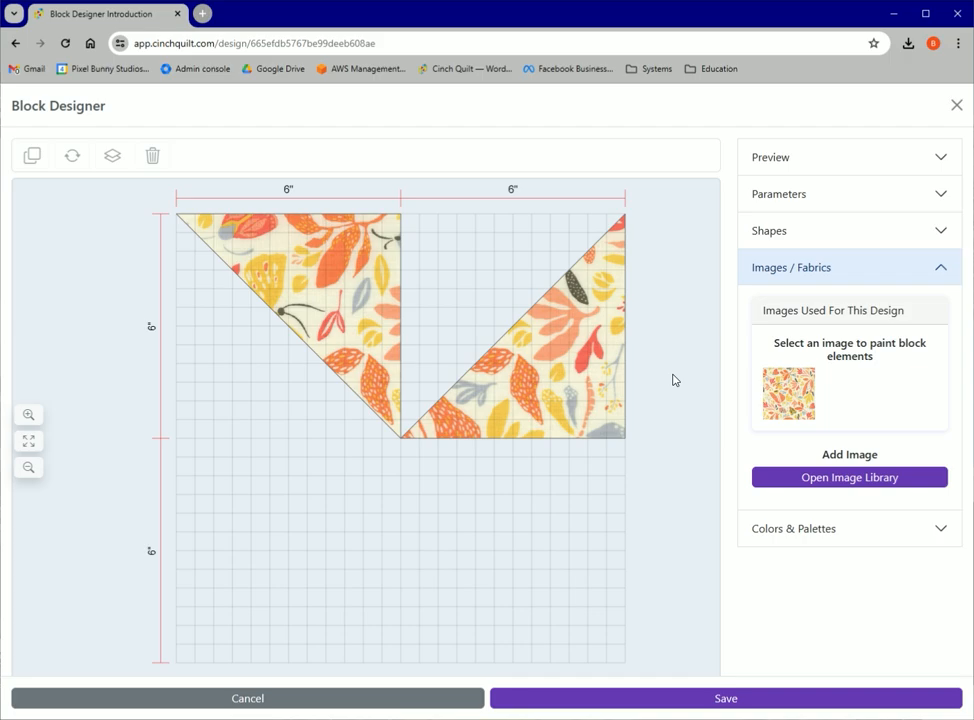
Step: Select the upper-left triangle and examine its rotation, layer arrangement, image and other editing options
left_click(330, 295)
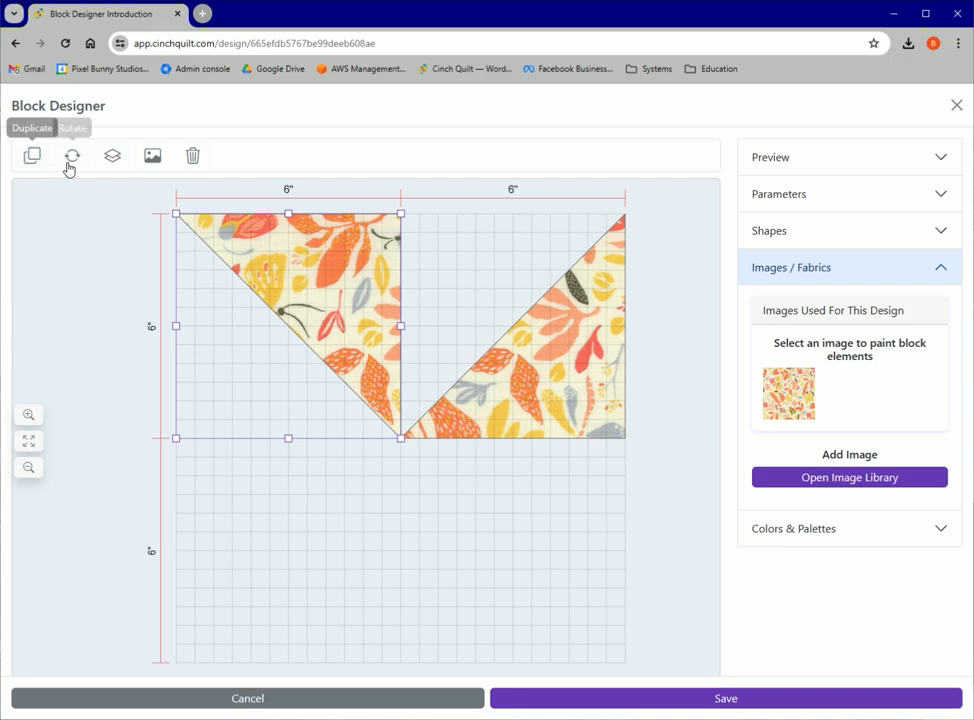
left_click(83, 171)
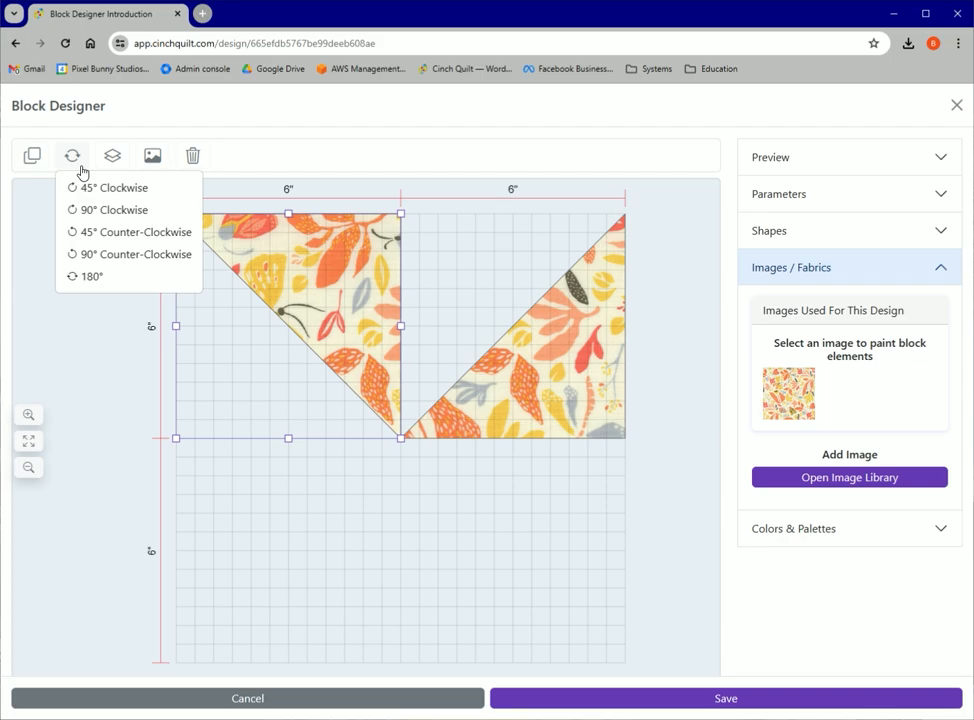
left_click(111, 166)
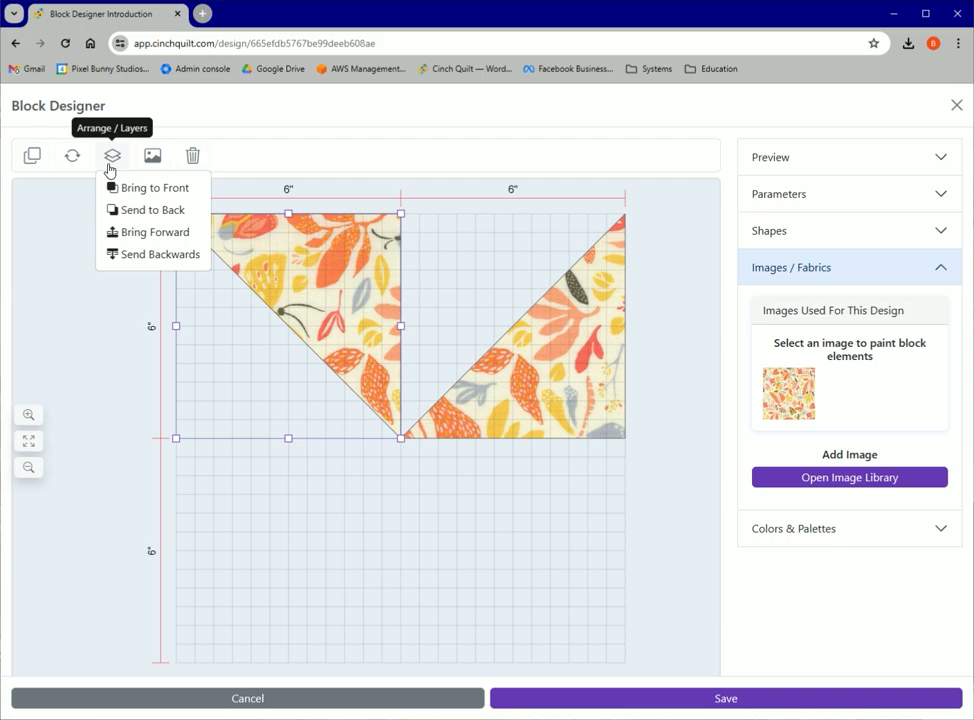
left_click(153, 164)
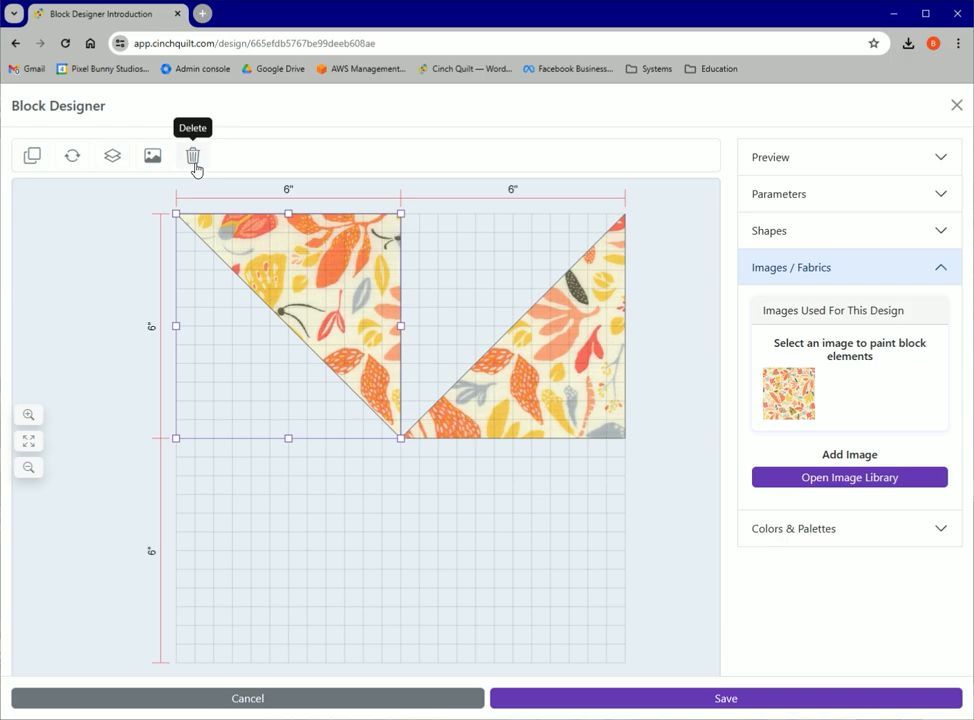
right_click(323, 283)
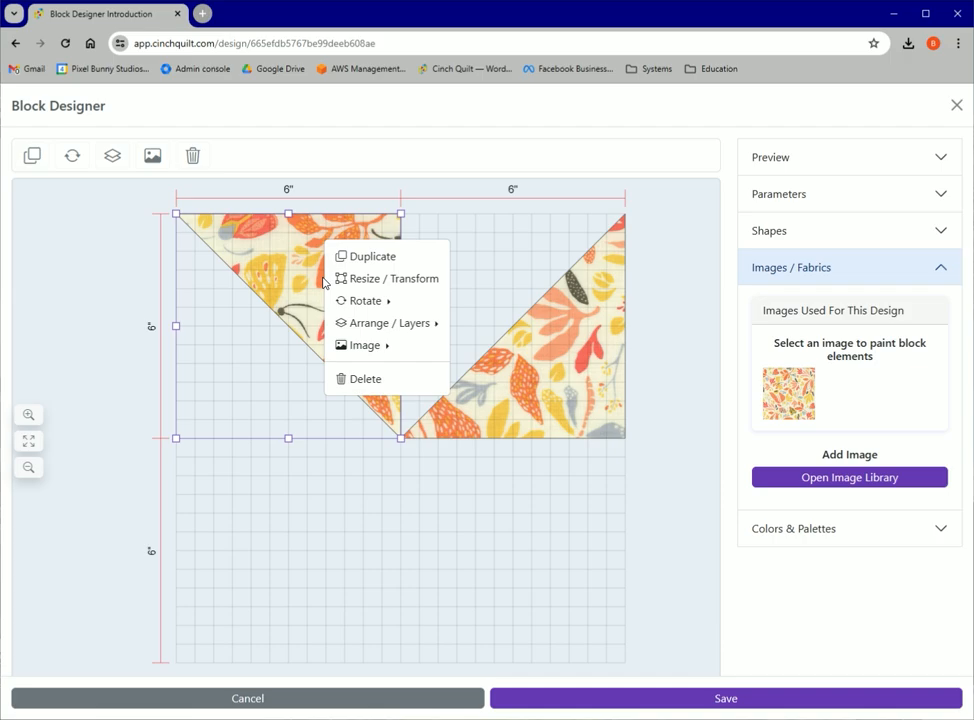
left_click(302, 286)
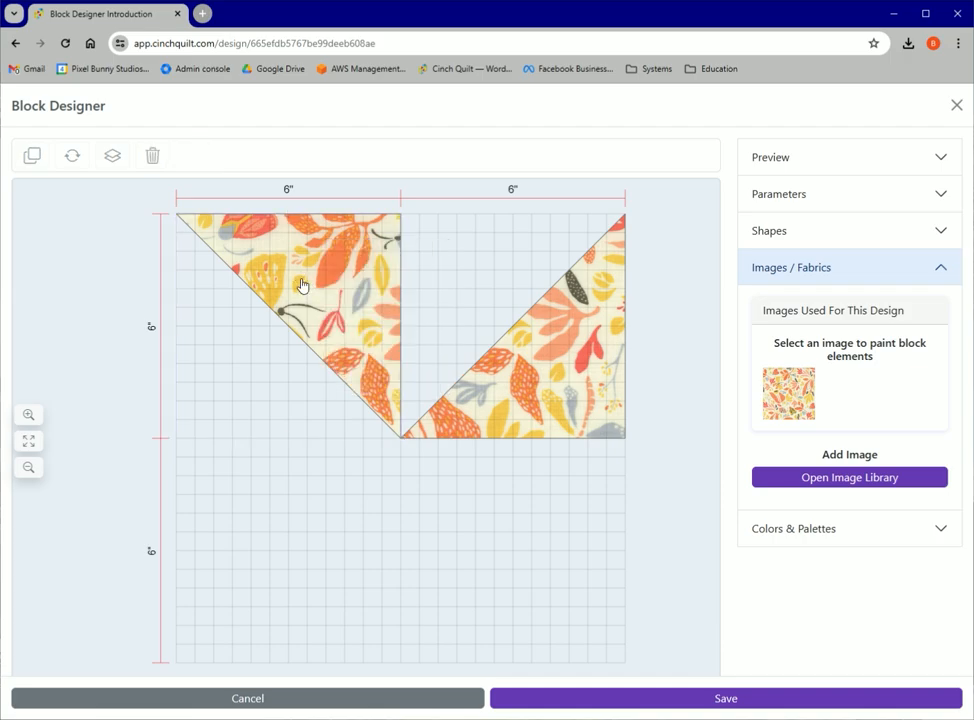
left_click(302, 286)
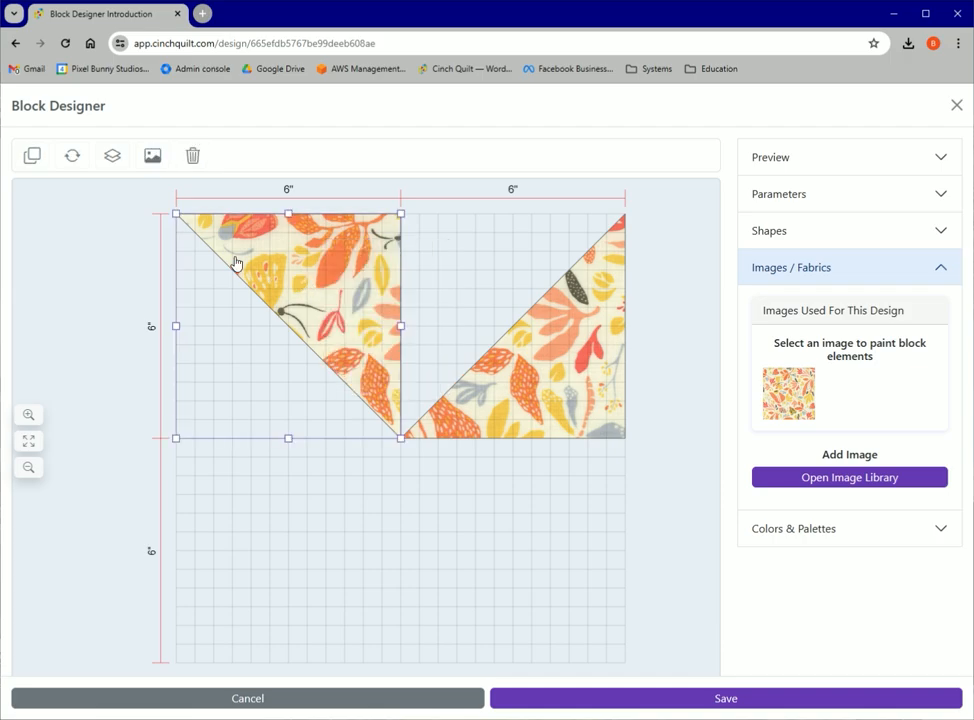
Step: Duplicate the upper-left fabric triangle, rotate the copy 180° and fit it into the lower-right quadrant
left_click(32, 163)
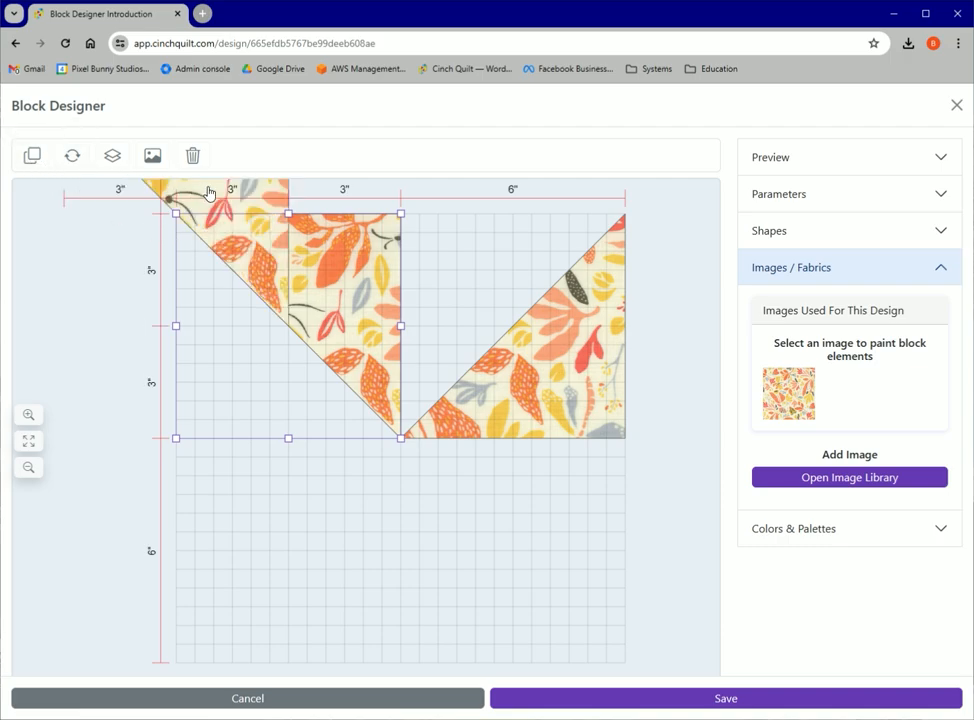
left_click_drag(209, 192, 551, 500)
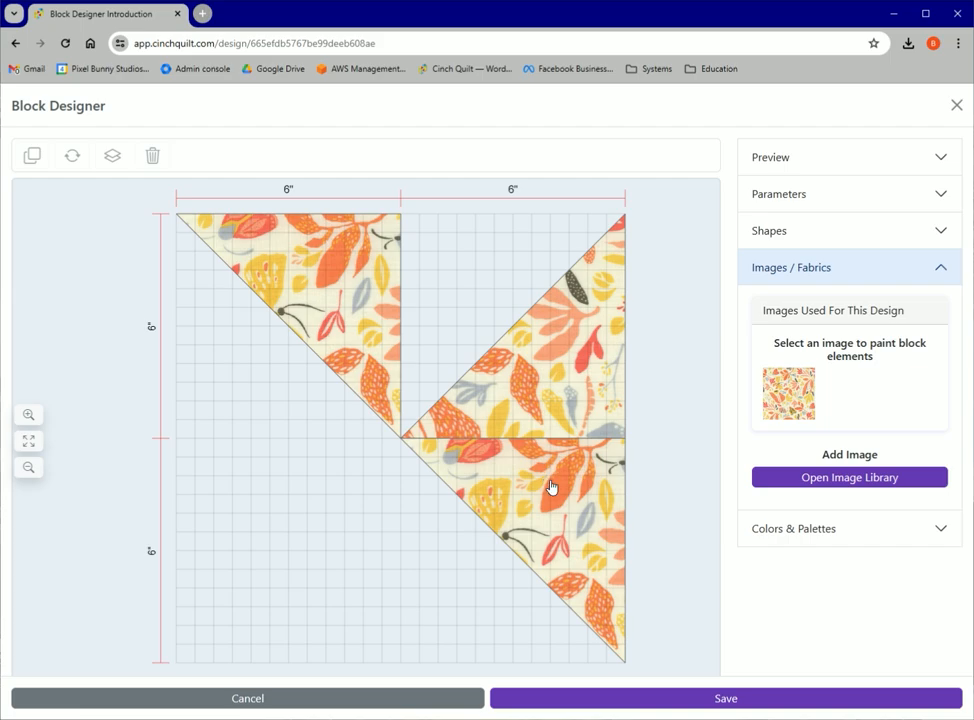
left_click(498, 472)
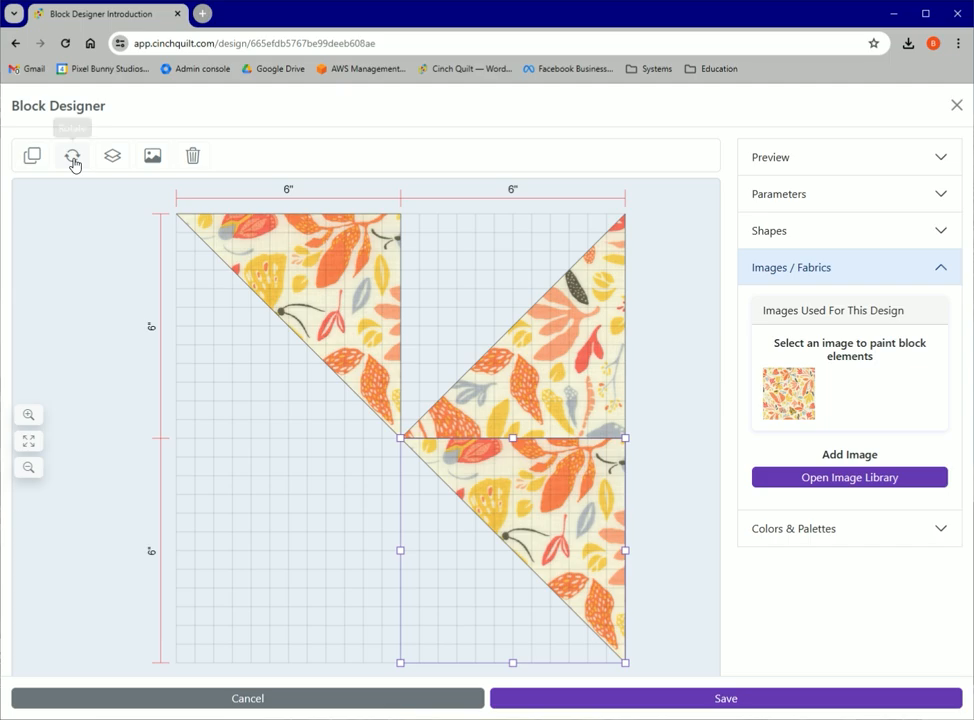
left_click(72, 158)
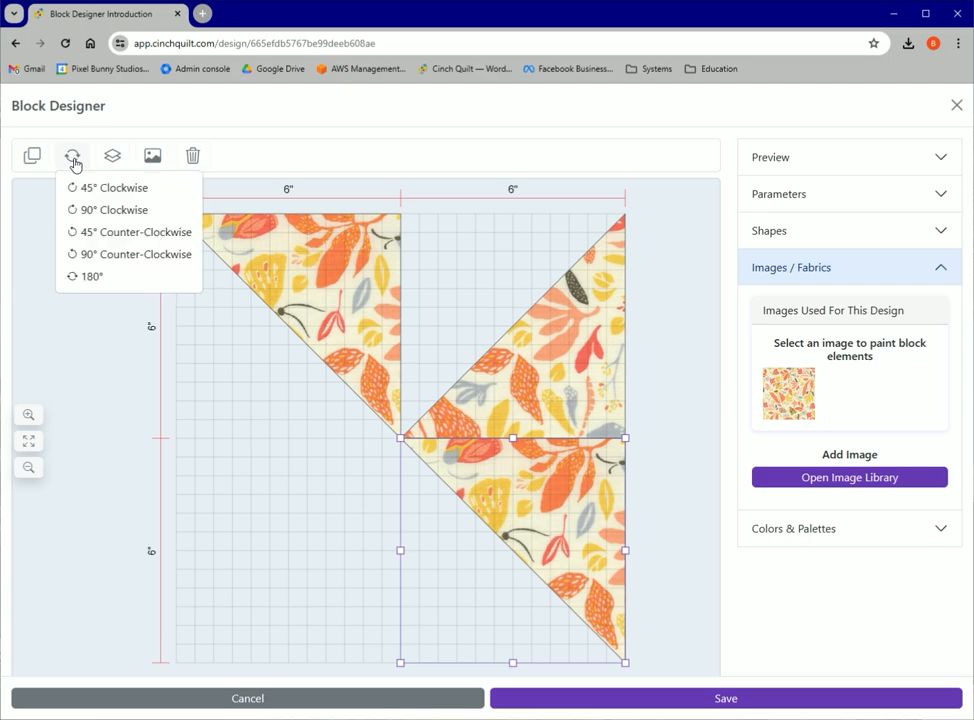
left_click(96, 280)
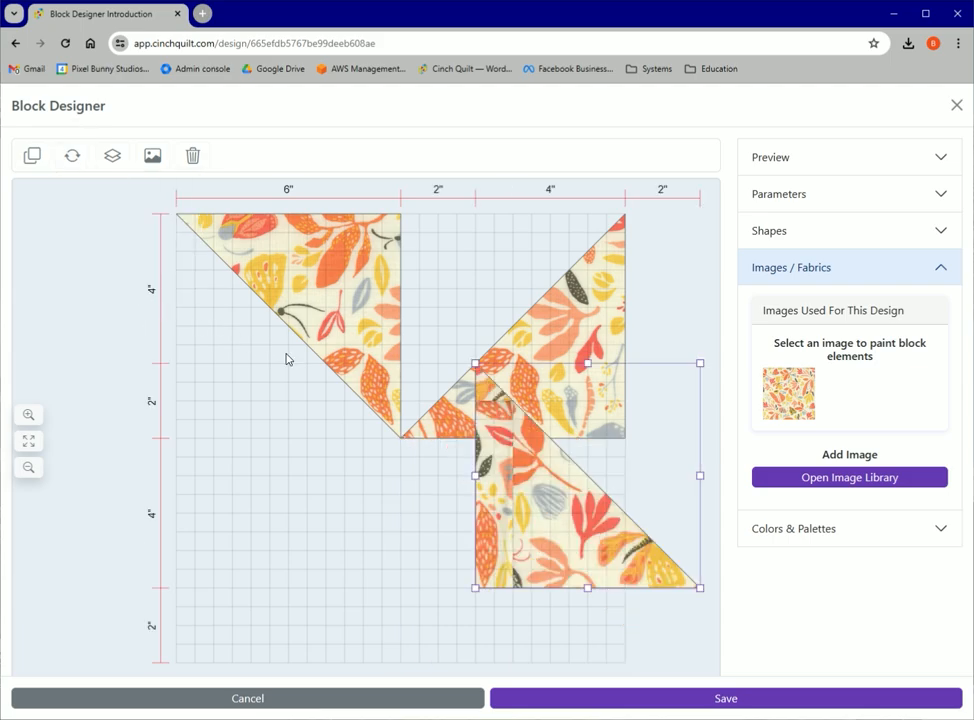
left_click_drag(500, 424, 428, 504)
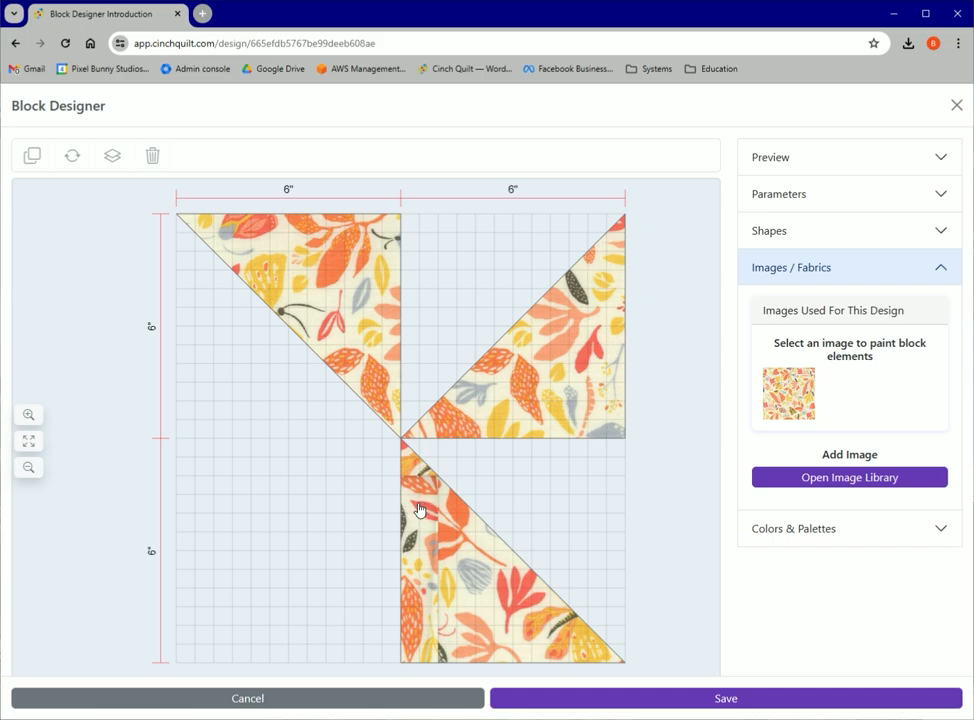
Step: Duplicate the lower-right fabric triangle, rotate the copy 90° clockwise and fit it into the lower-left quadrant
left_click(419, 510)
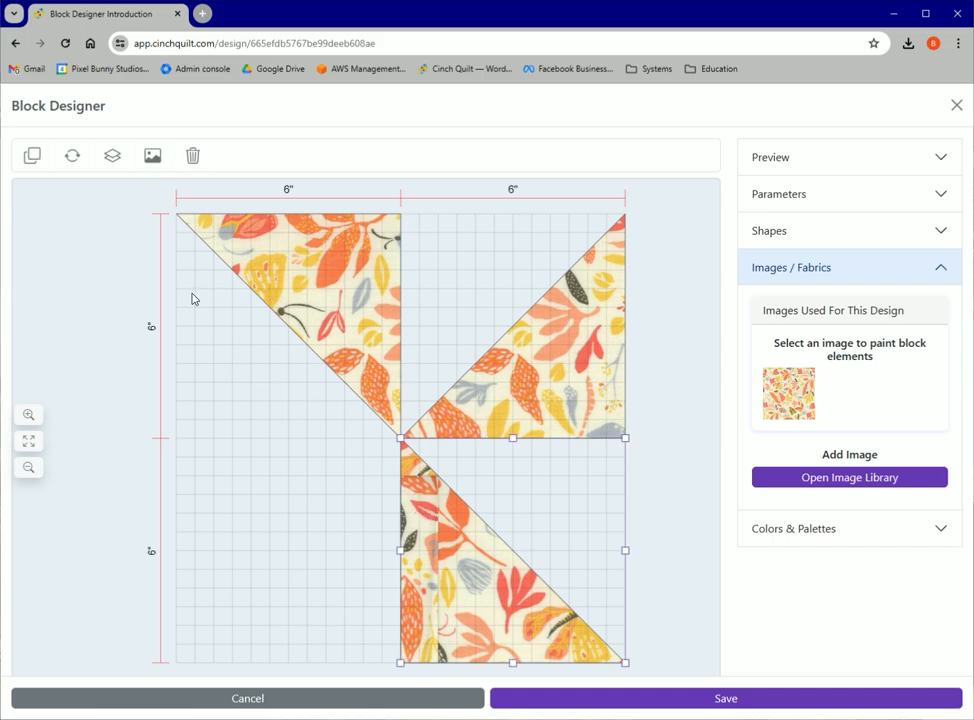
left_click(32, 157)
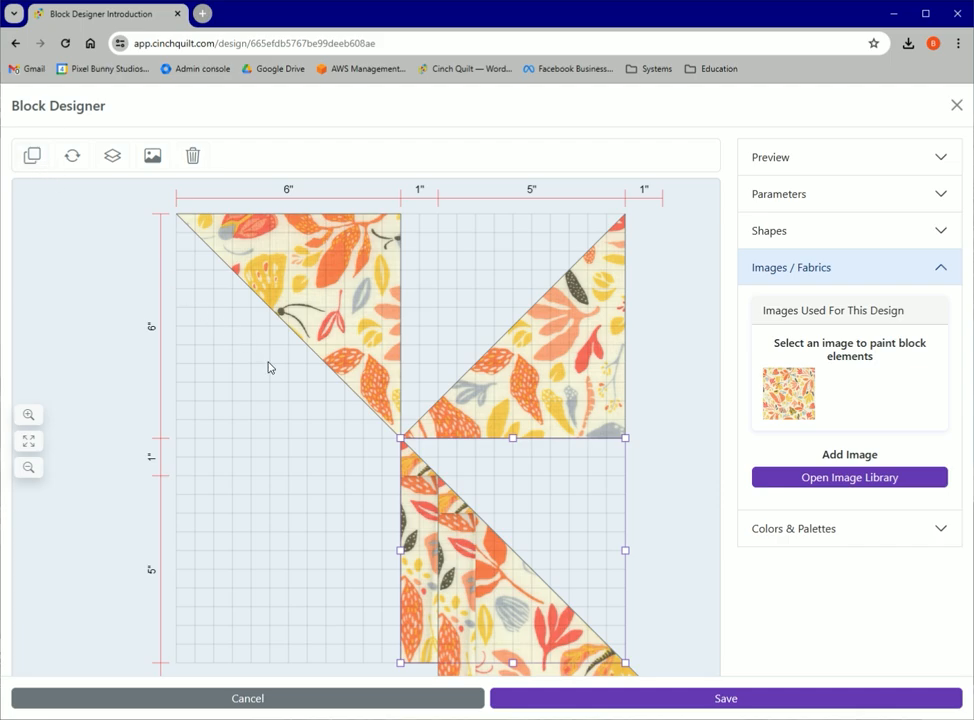
left_click_drag(464, 551, 237, 548)
right_click(224, 538)
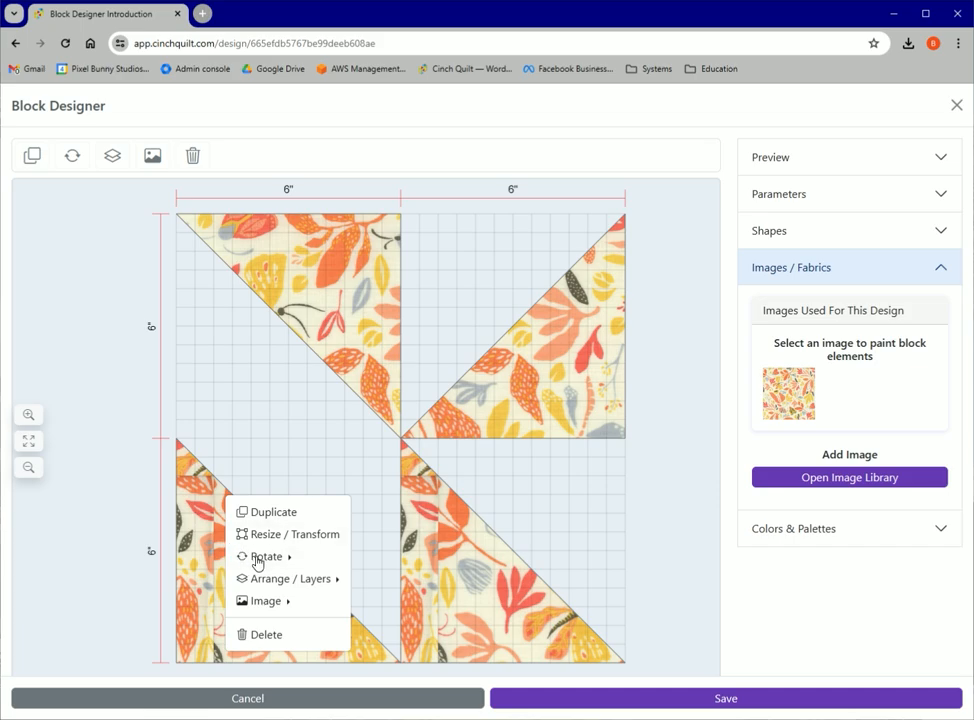
left_click(256, 560)
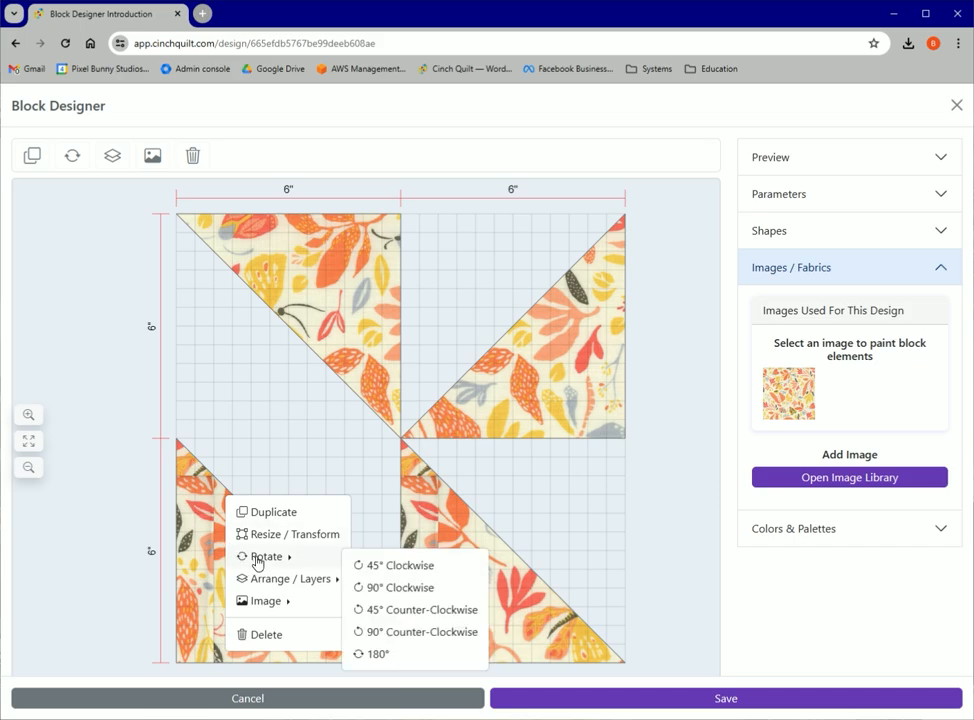
left_click(399, 590)
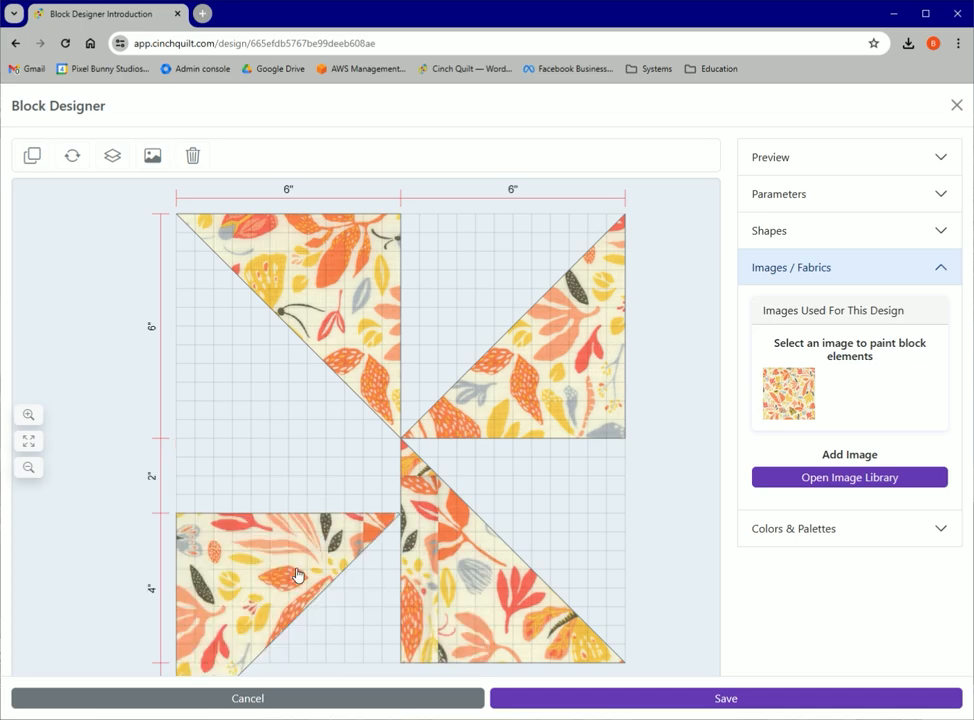
left_click_drag(272, 565, 268, 502)
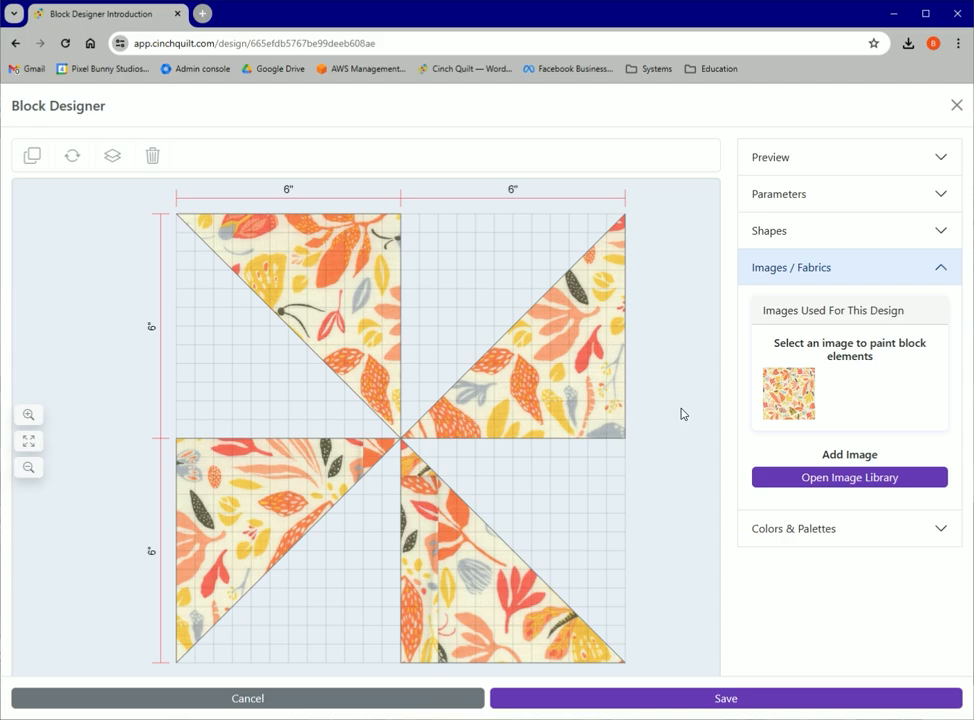
Step: Add a right triangle and size it to 6 by 6 inches to fill the empty half of the upper-right quadrant
left_click(771, 278)
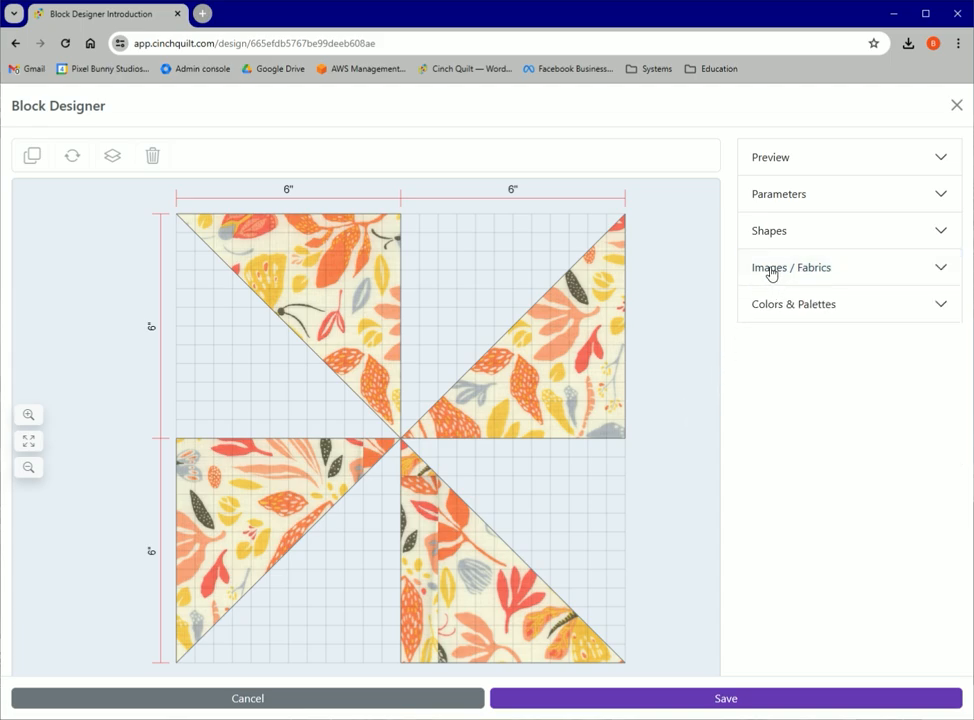
left_click(775, 236)
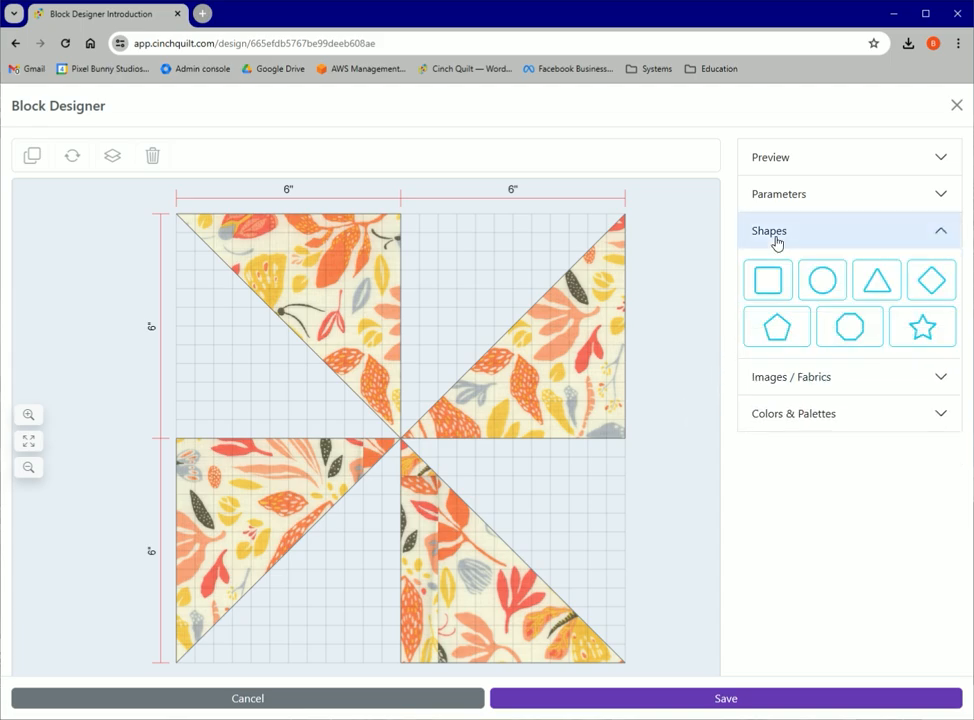
left_click(875, 280)
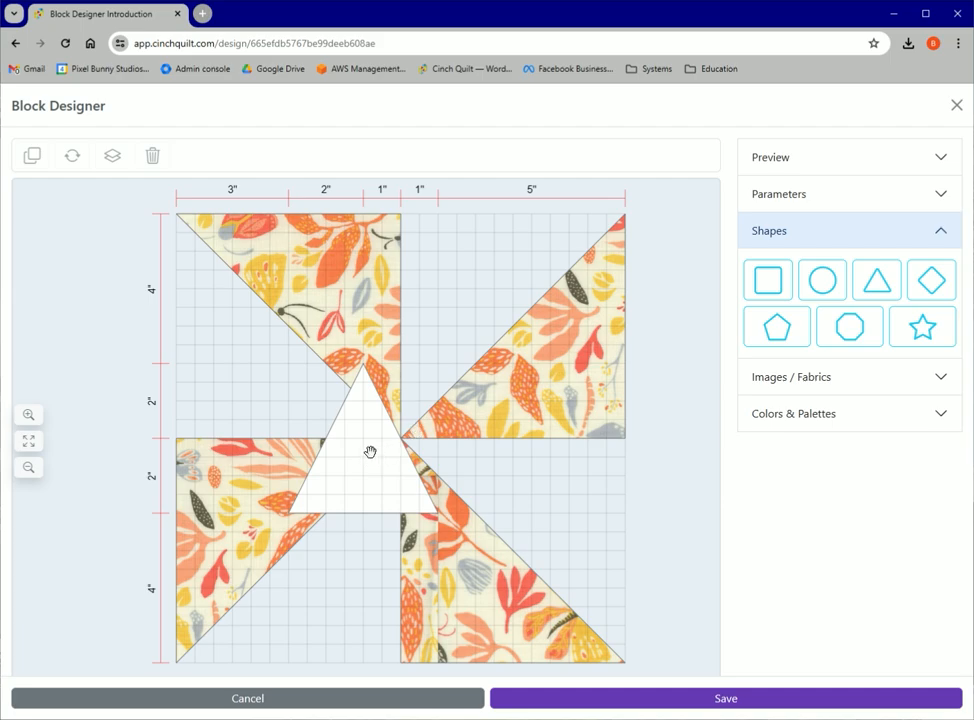
left_click_drag(372, 450, 420, 324)
left_click_drag(481, 365, 625, 214)
left_click_drag(329, 368, 401, 438)
Step: Duplicate the white triangle, rotate the copy 180° and fit it into the empty half of the lower-left quadrant
right_click(459, 295)
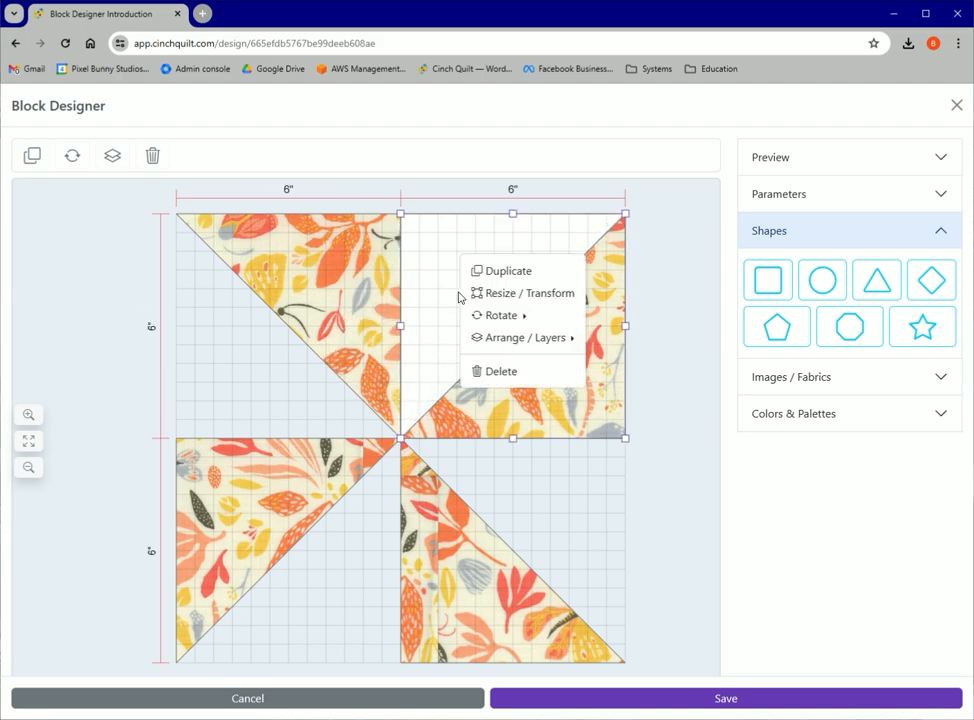
left_click(481, 272)
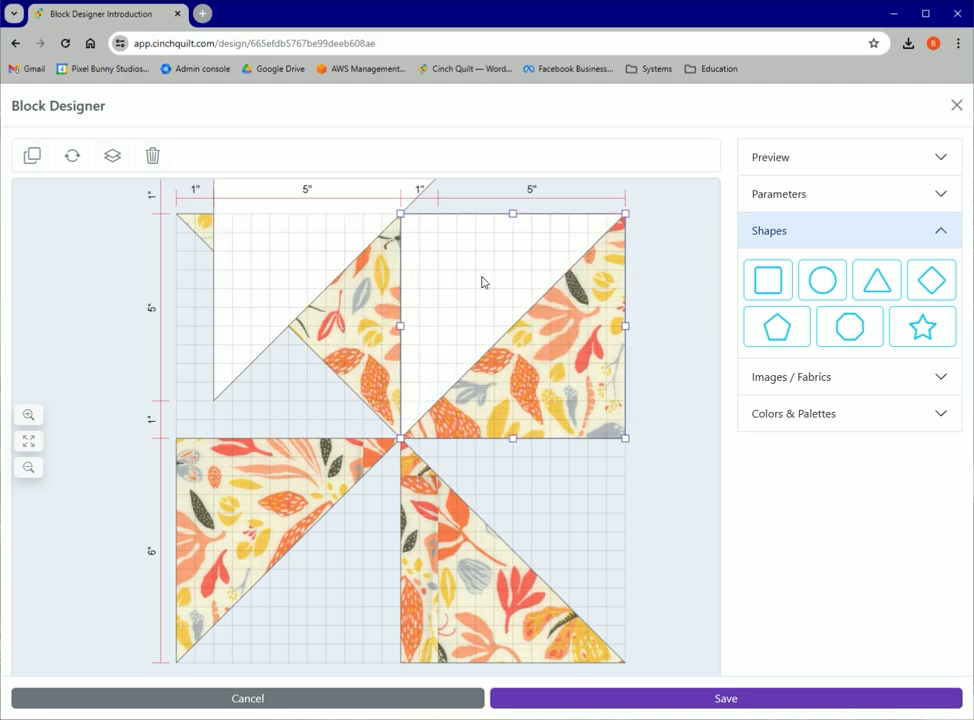
left_click(315, 263)
left_click_drag(285, 263, 295, 373)
right_click(295, 373)
mouse_move(317, 392)
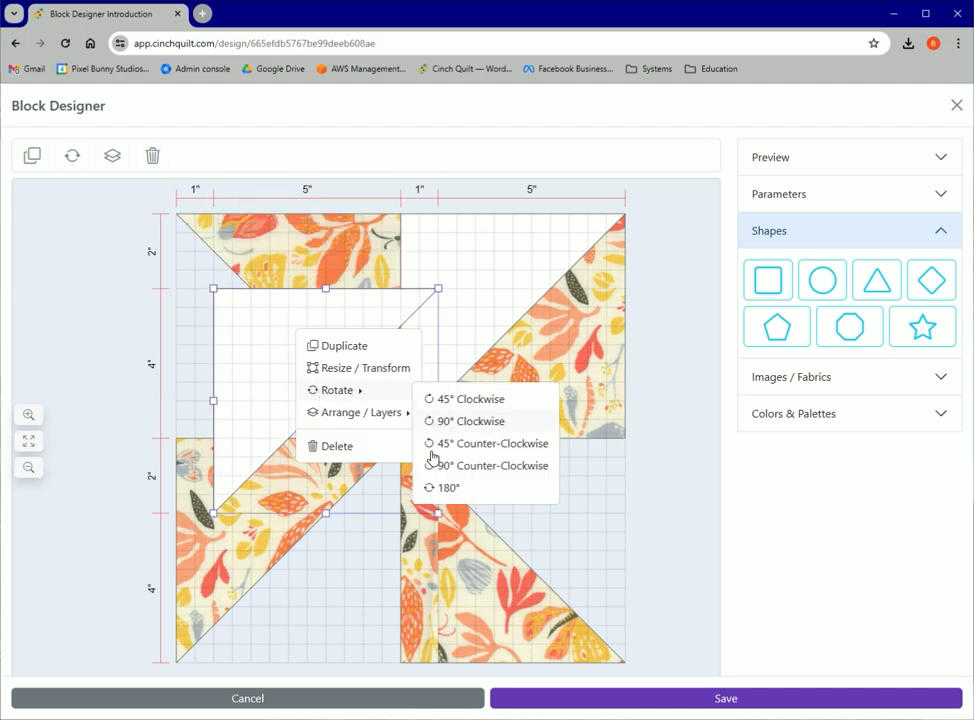
left_click(443, 490)
left_click_drag(420, 455, 370, 576)
Step: Duplicate the lower-left white triangle, rotate the copy 90° clockwise and fit it into the empty half of the upper-left quadrant
right_click(372, 528)
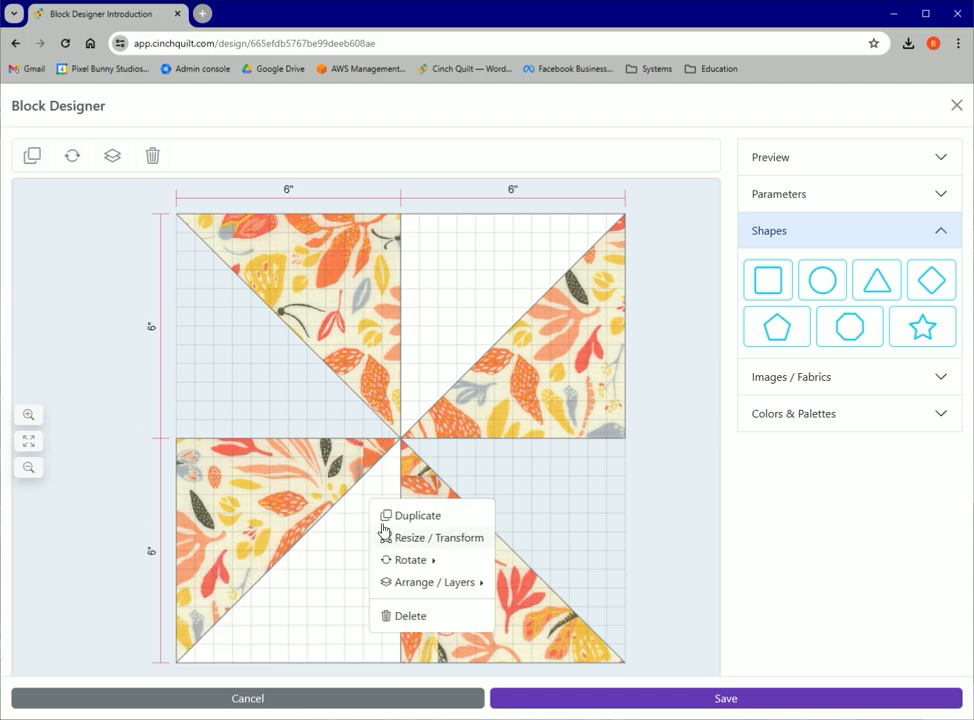
left_click(398, 516)
right_click(279, 404)
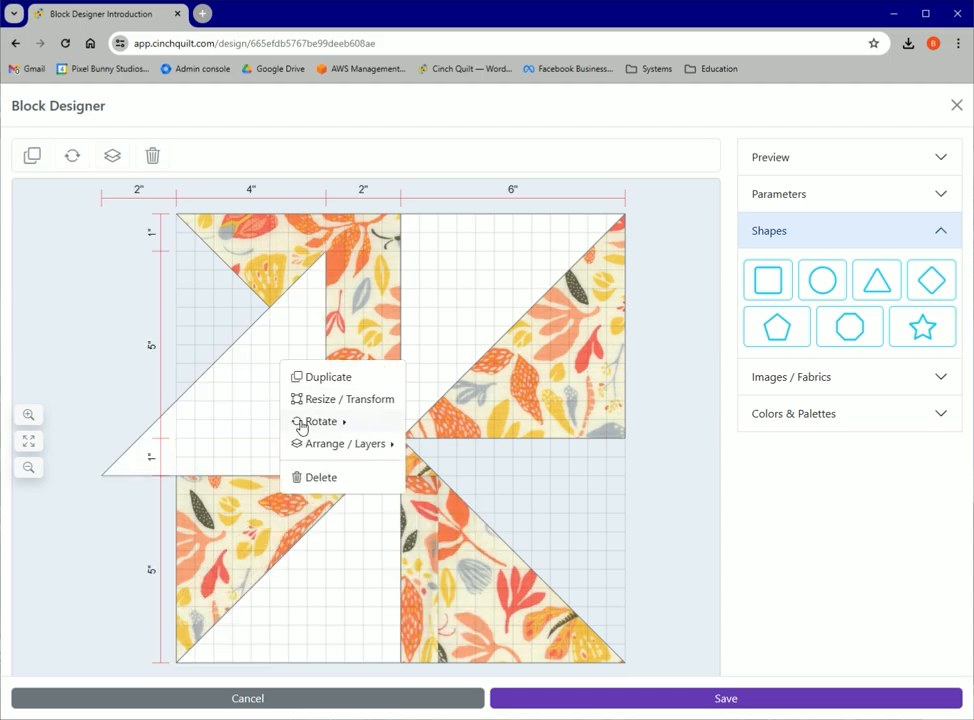
mouse_move(305, 425)
left_click(441, 393)
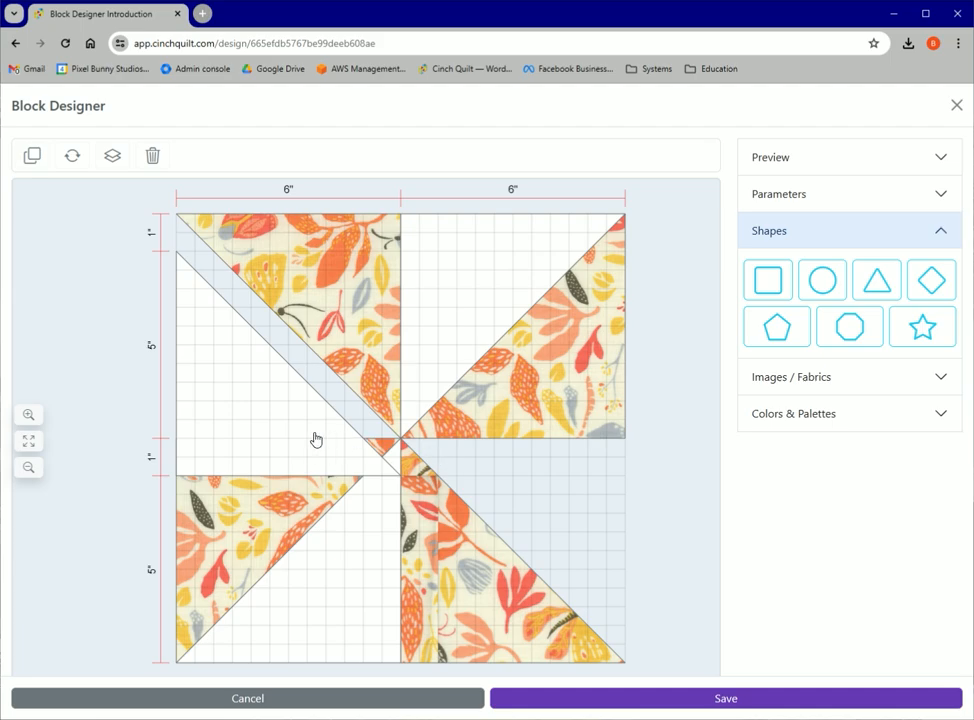
Step: Duplicate the upper-left white triangle, rotate the copy 180° and fit it into the empty half of the lower-right quadrant
right_click(283, 376)
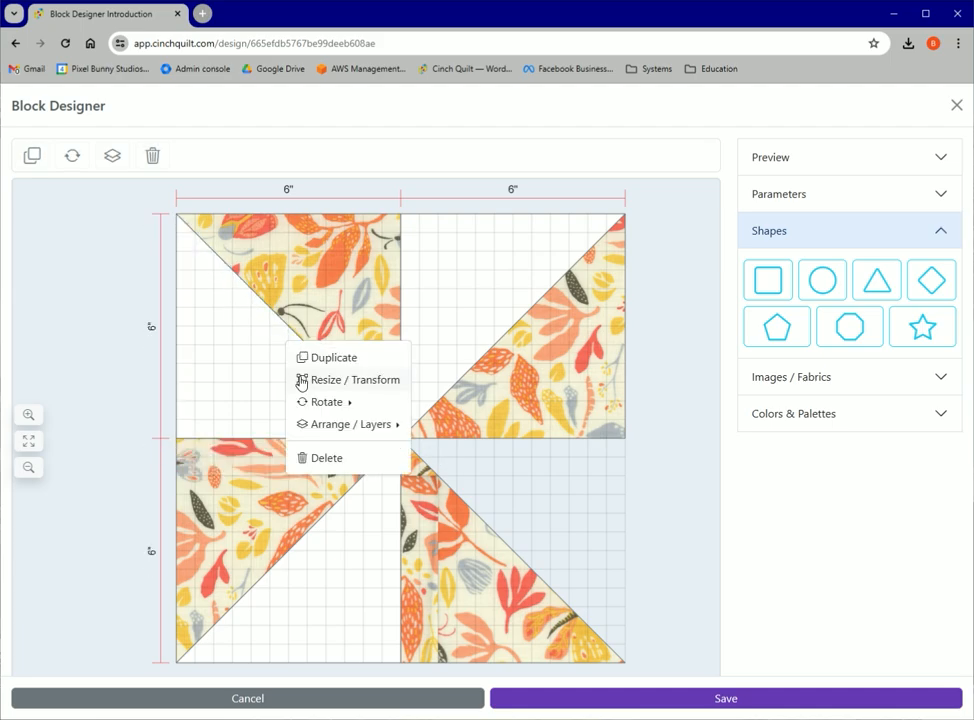
left_click(319, 368)
right_click(210, 300)
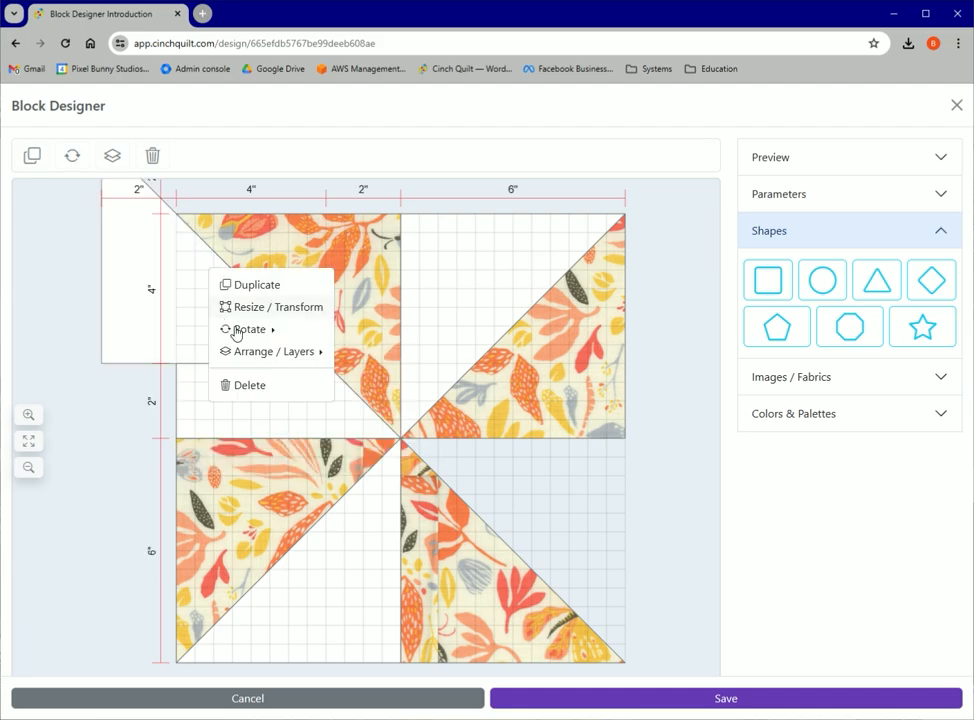
mouse_move(250, 330)
left_click(383, 426)
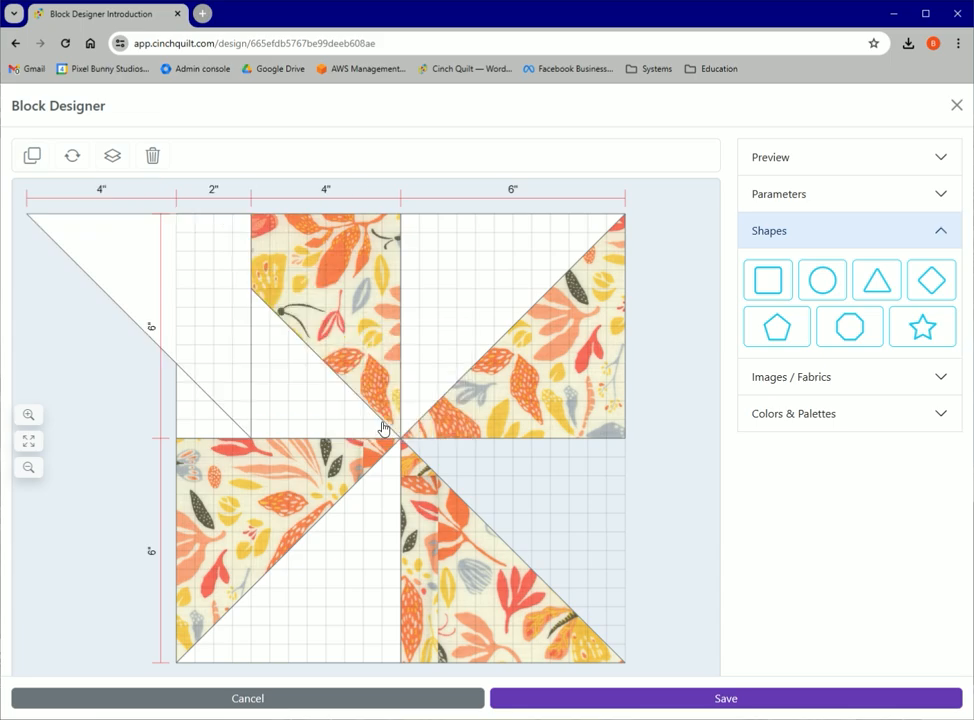
left_click_drag(214, 316, 583, 529)
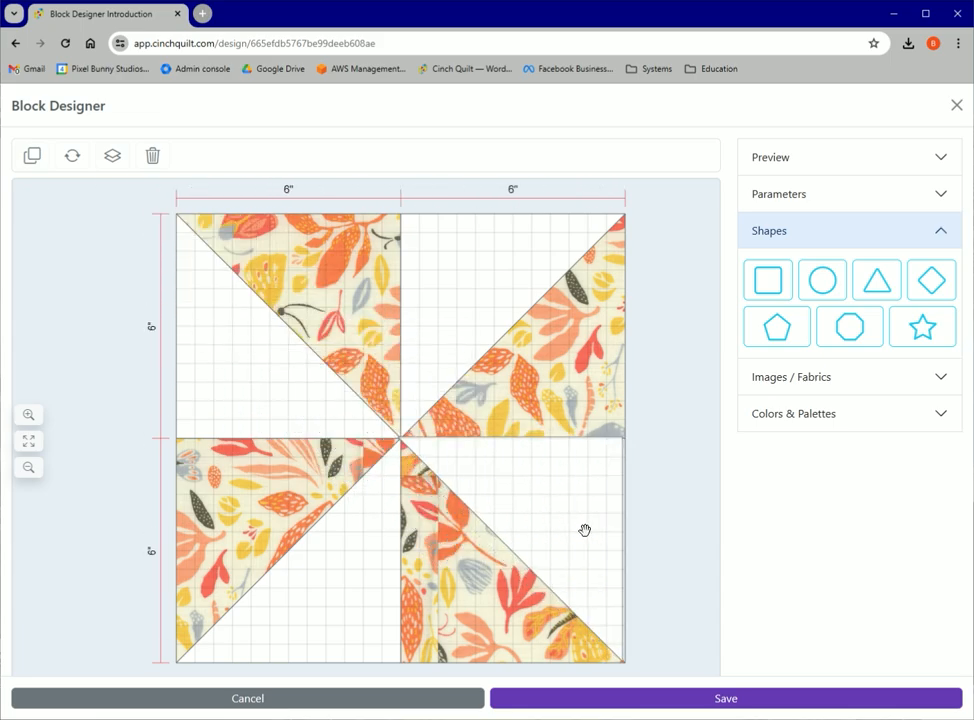
Step: Paint the four white triangles with the fifth Dreamy Pastels color, a pale yellow, and save the block
left_click(785, 238)
left_click(784, 305)
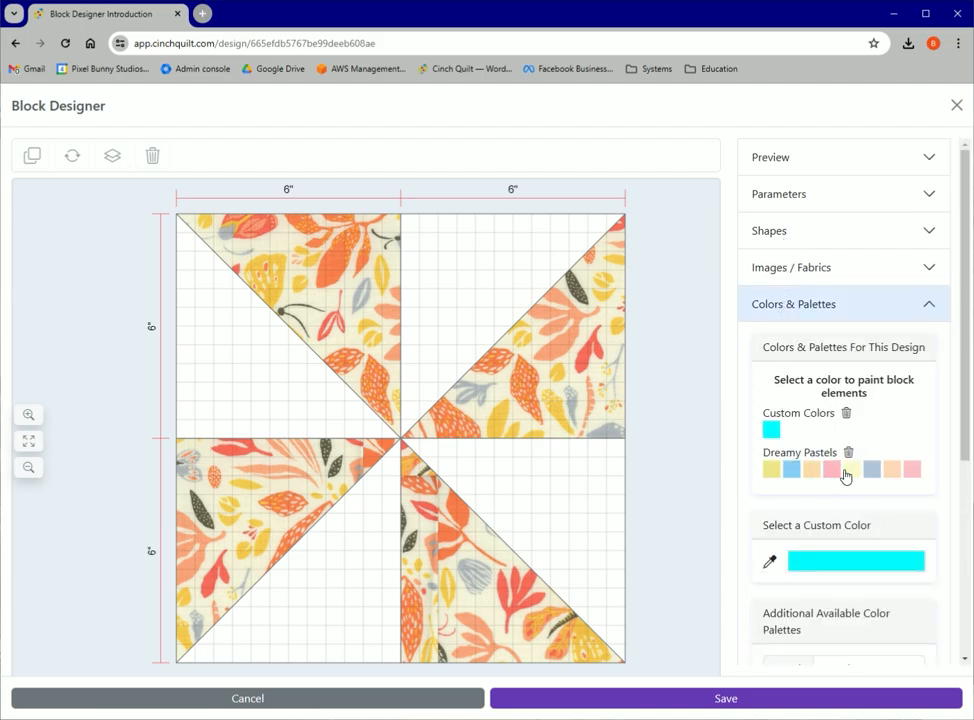
mouse_move(848, 472)
left_mouse_down()
mouse_move(784, 493)
mouse_move(574, 500)
mouse_move(458, 336)
mouse_move(453, 348)
mouse_move(369, 374)
mouse_move(287, 384)
mouse_move(282, 376)
mouse_move(366, 528)
left_mouse_up()
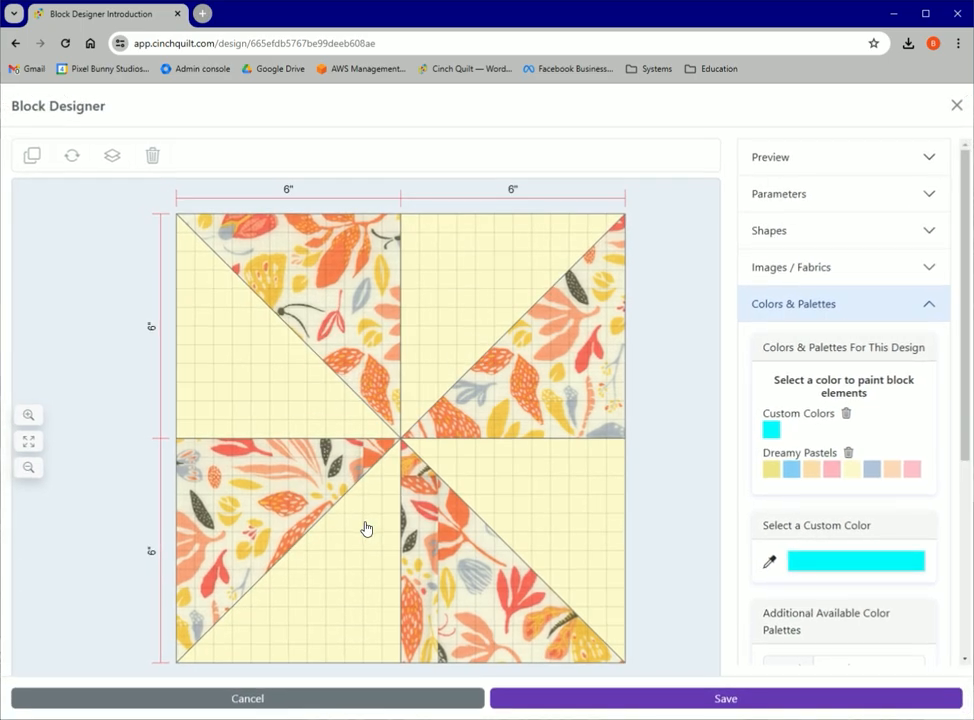
left_click(731, 702)
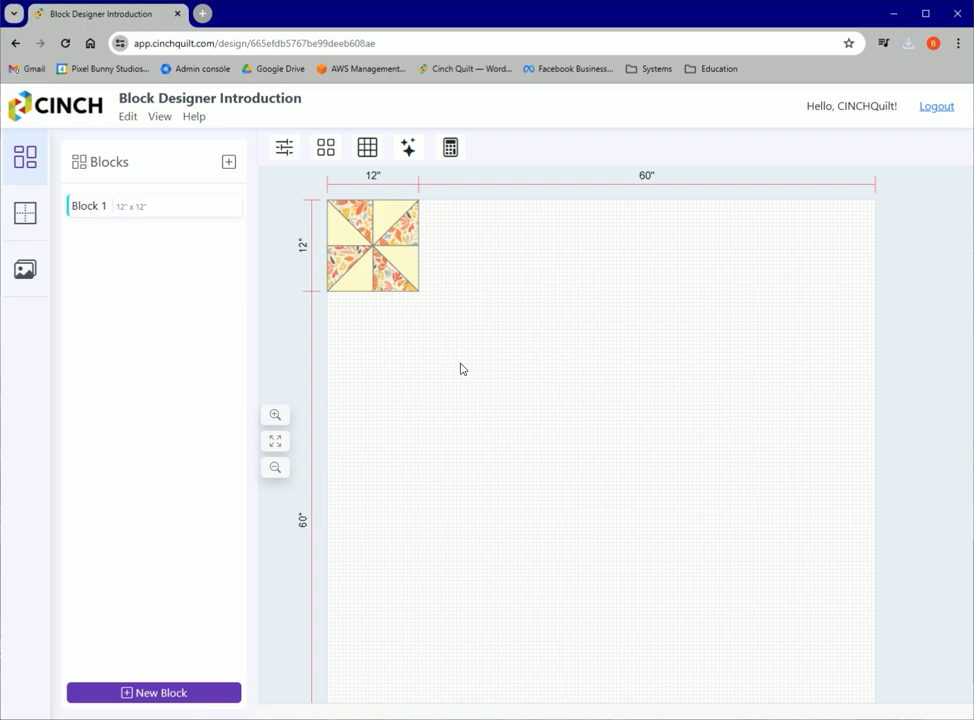
Step: Reopen Block 1 for editing, repaint its four plain triangles with the fourth Dreamy Pastels color, a pink, and save the block
mouse_move(170, 211)
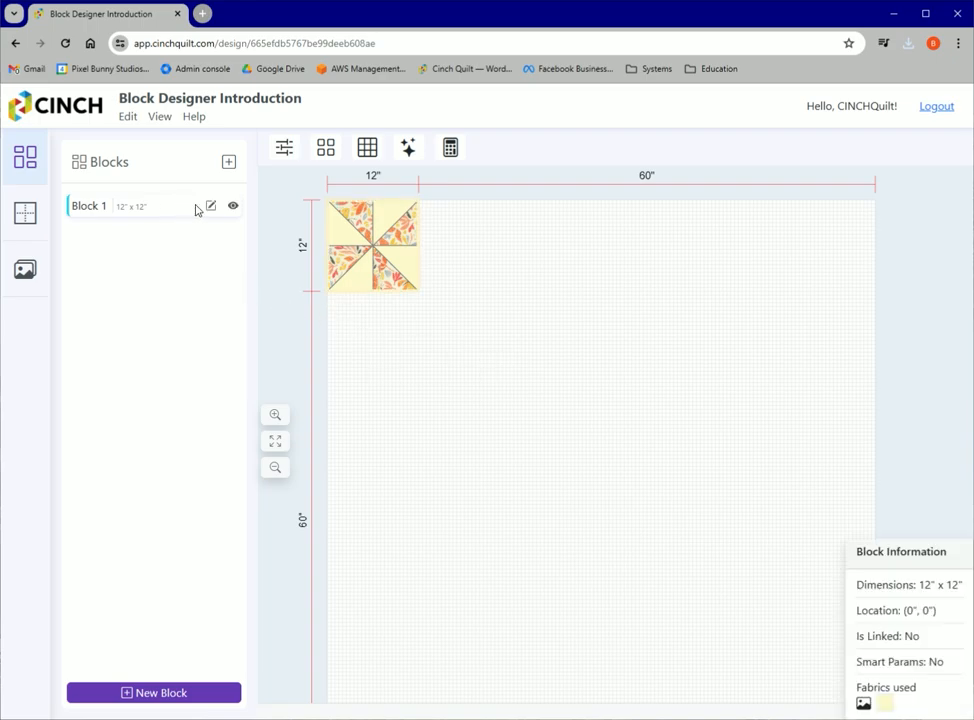
left_click(210, 208)
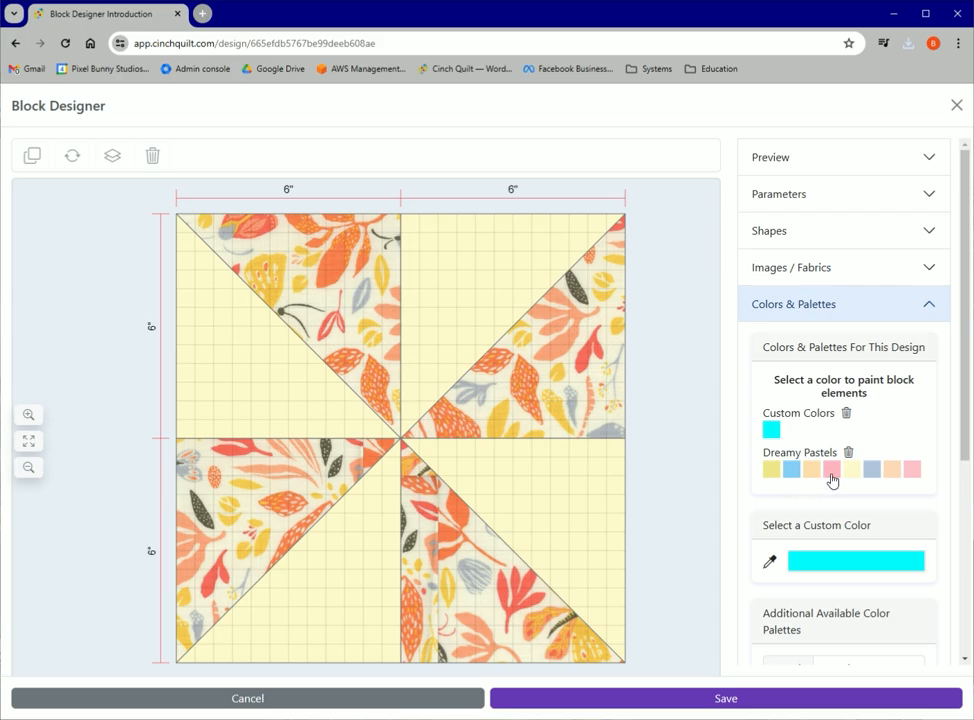
mouse_move(833, 481)
left_mouse_down()
mouse_move(561, 500)
mouse_move(467, 341)
mouse_move(297, 398)
mouse_move(296, 435)
mouse_move(365, 548)
mouse_move(378, 546)
left_mouse_up()
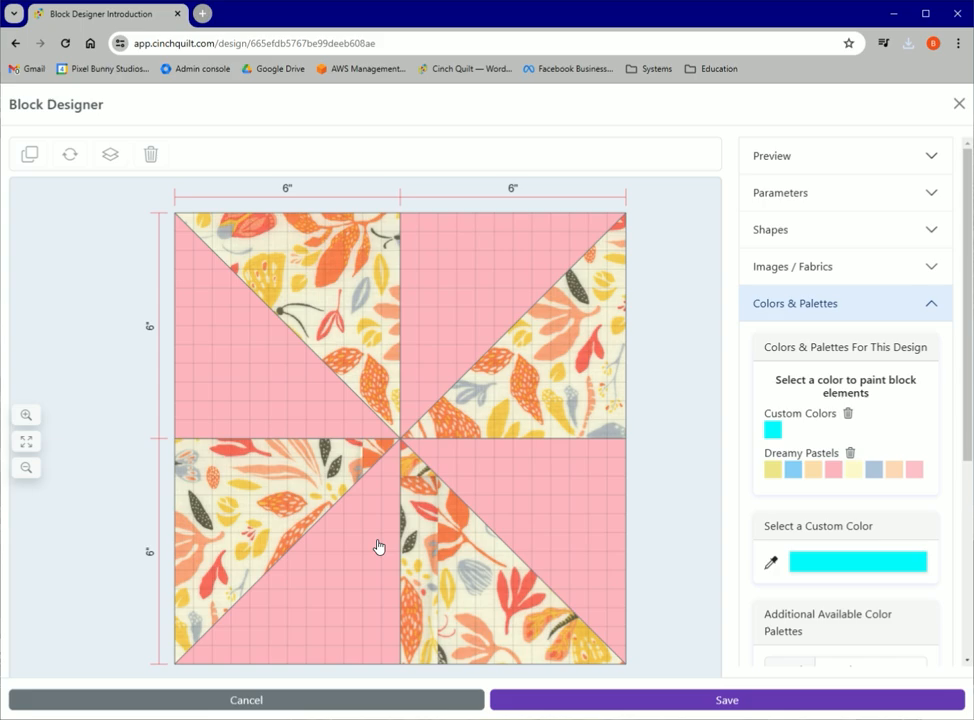
left_click(724, 698)
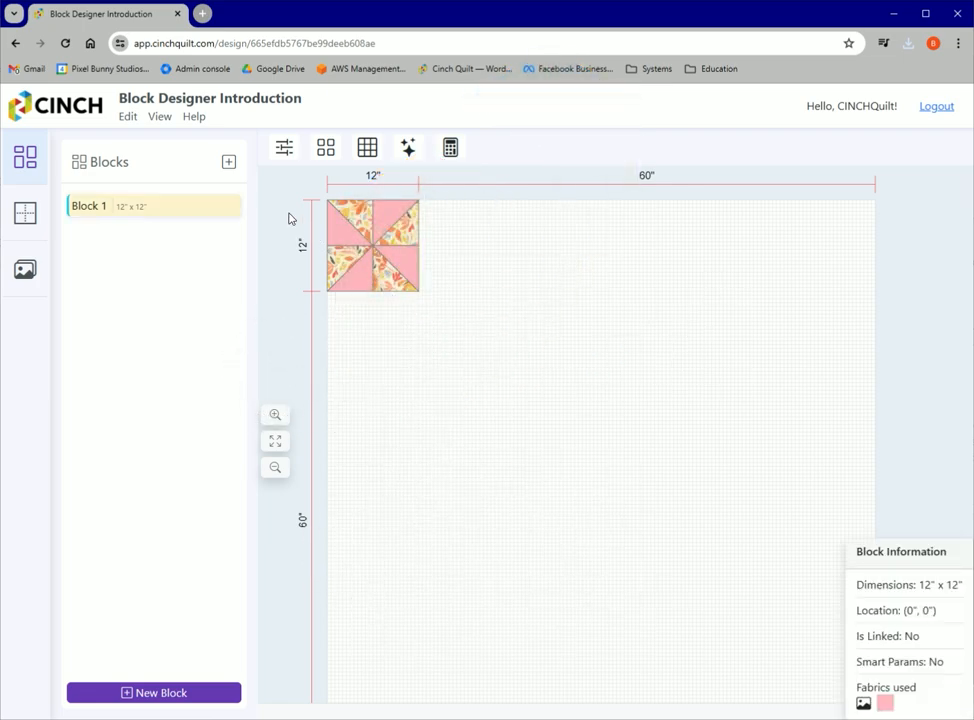
Step: Create a new 15 by 15 inch block and place a 4-inch square in its upper-left corner
left_click(229, 163)
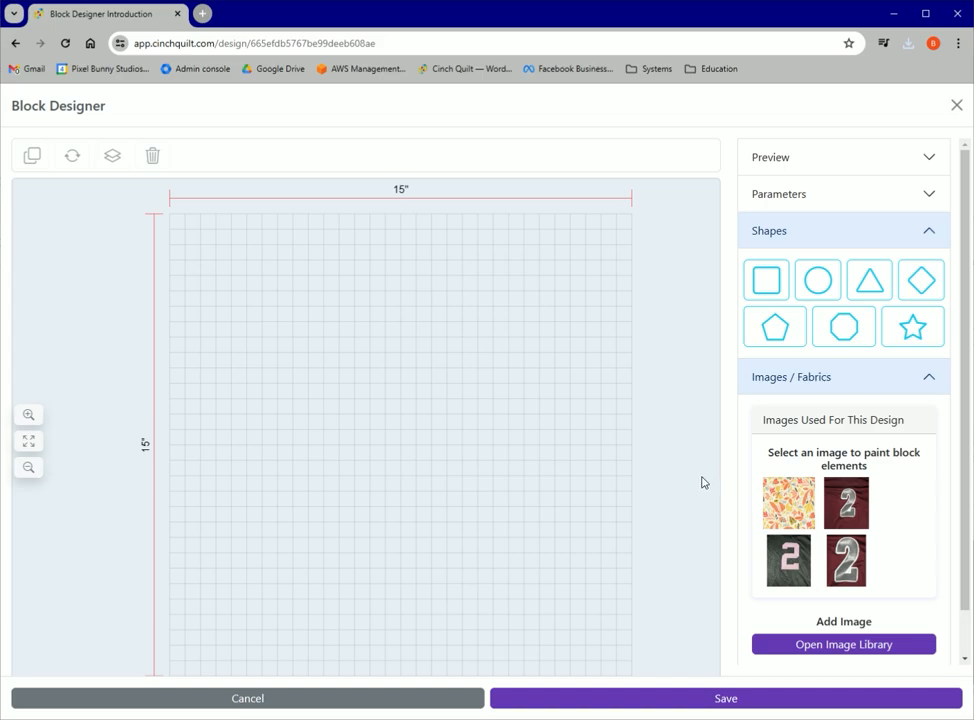
left_click(765, 290)
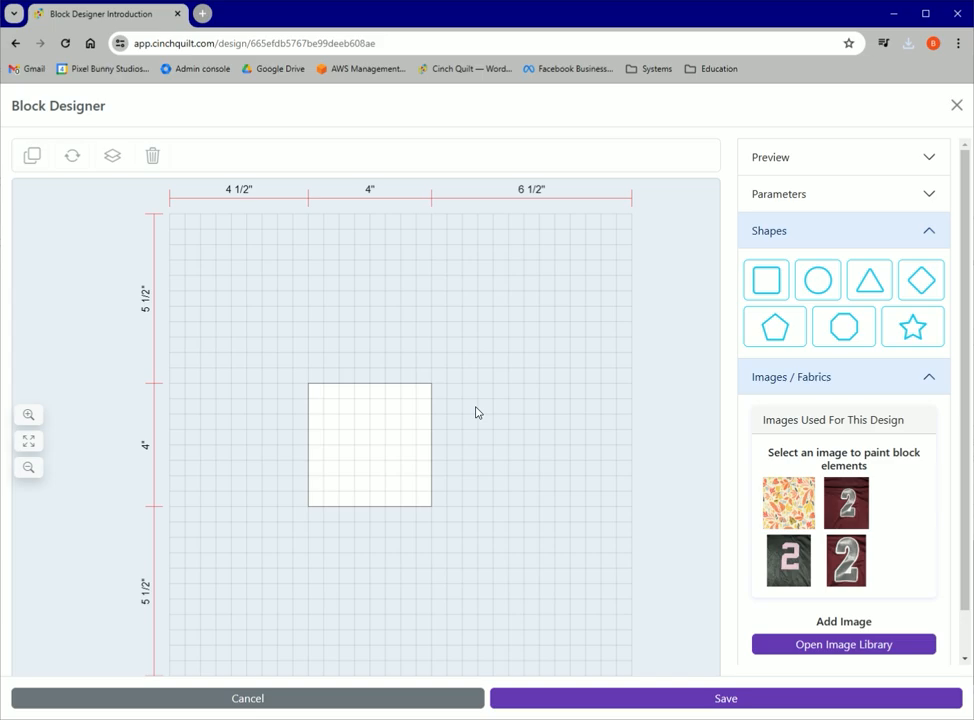
left_click_drag(389, 437, 250, 301)
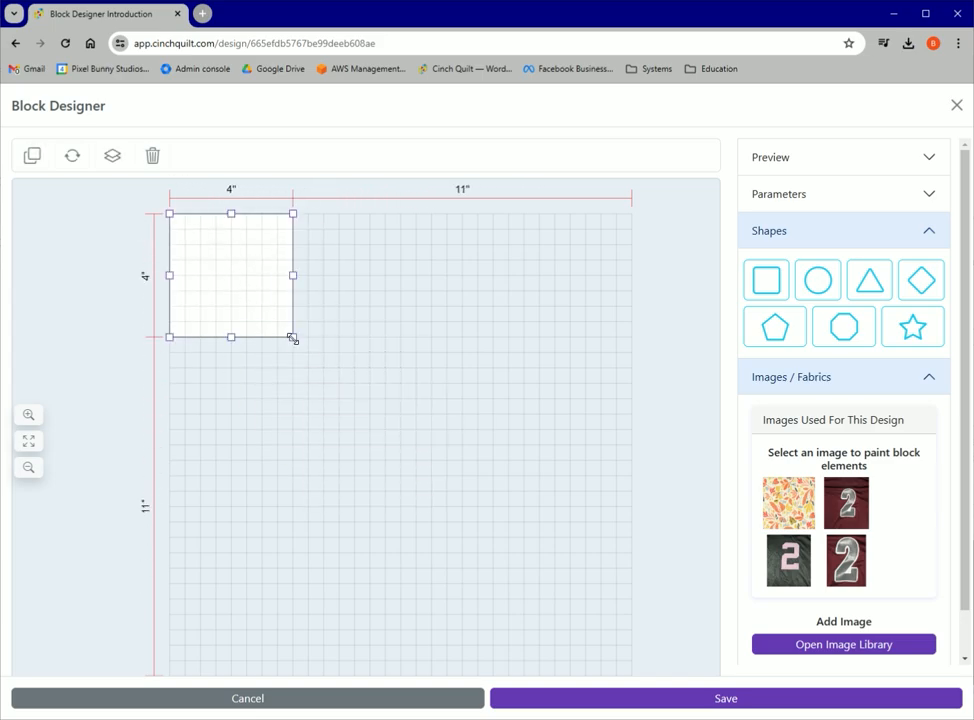
Step: Enlarge the square to 15 by 15 inches and paint it with the 676 x 897 maroon jersey number 2 image from the image library
left_click_drag(293, 337, 626, 675)
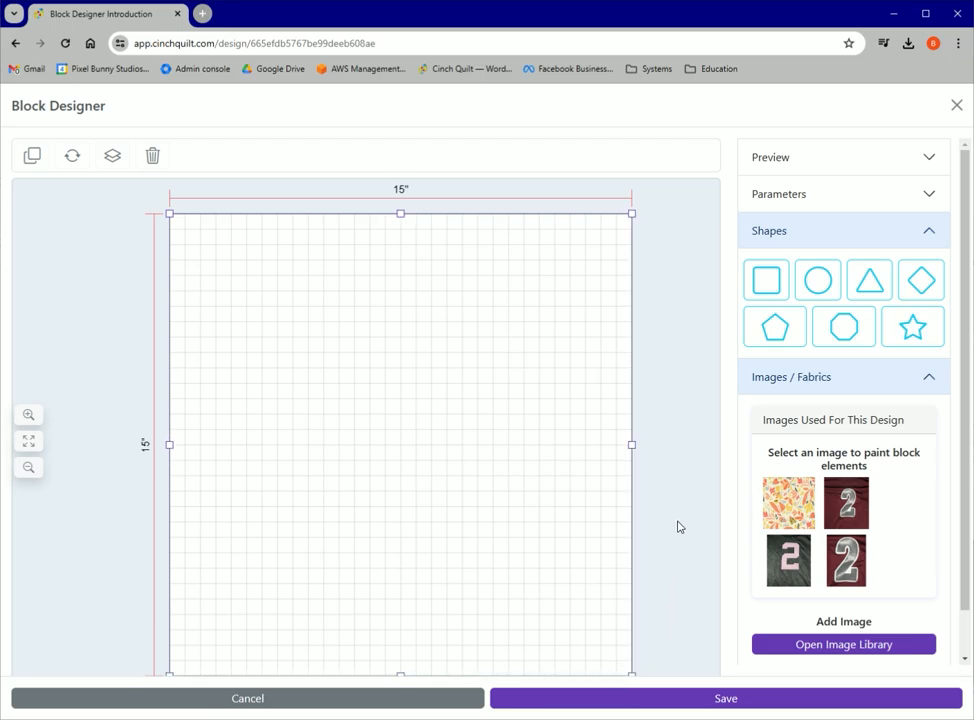
left_click(660, 446)
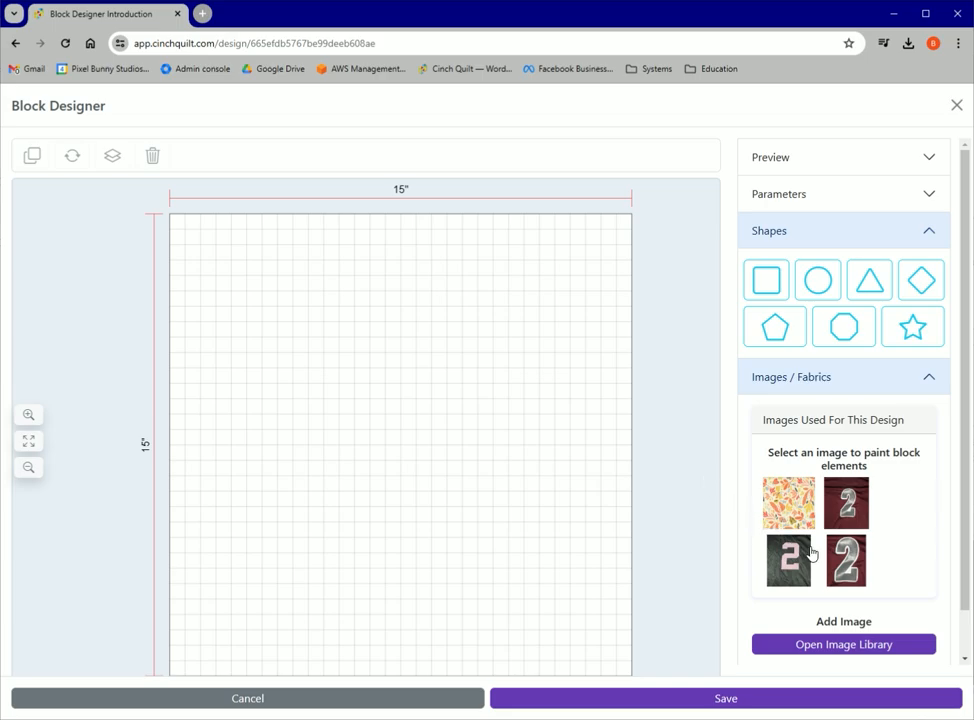
left_click(858, 651)
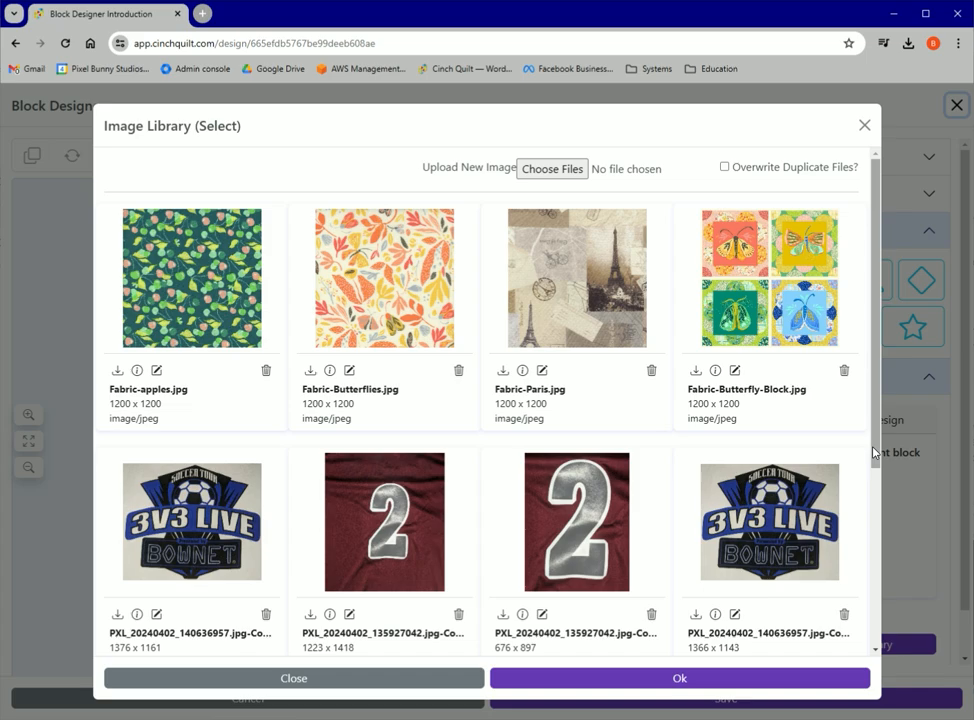
left_click_drag(876, 452, 848, 507)
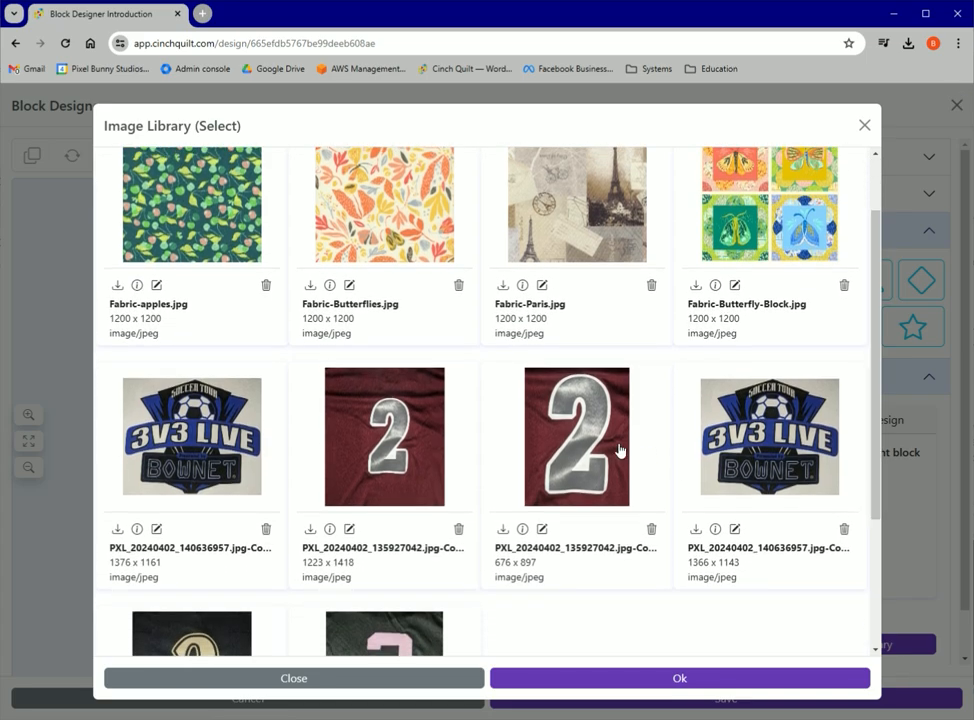
left_click(576, 440)
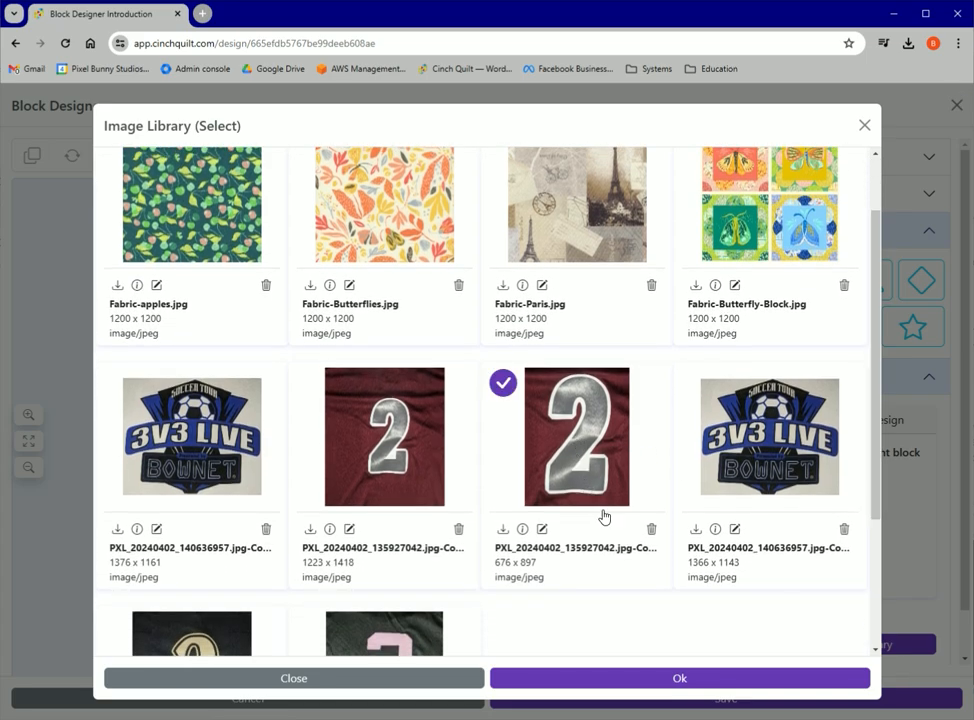
left_click(690, 682)
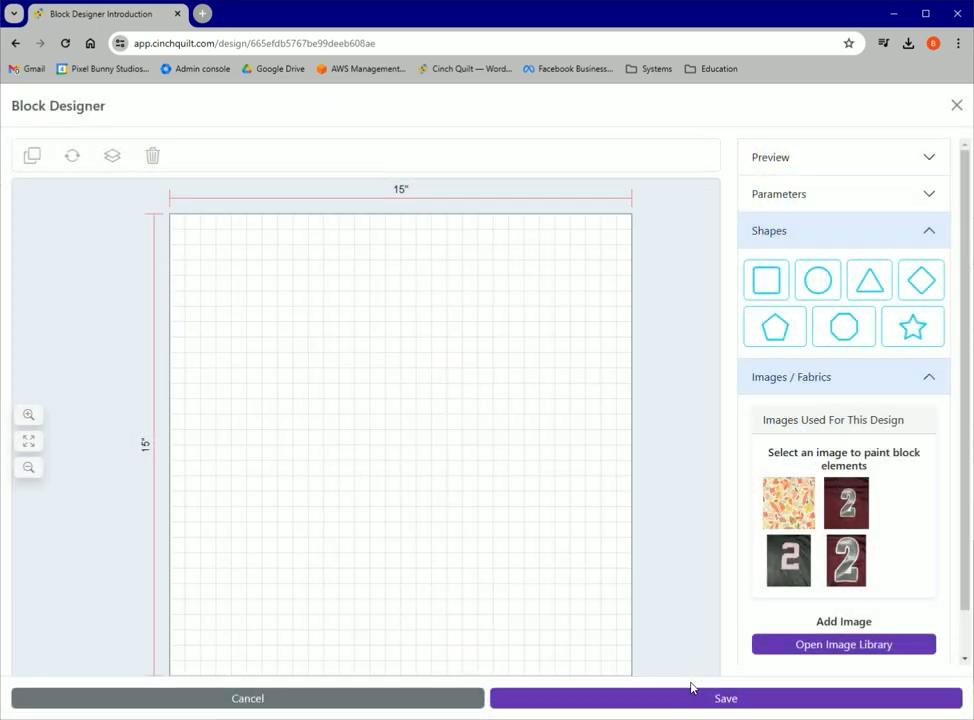
left_click(536, 473)
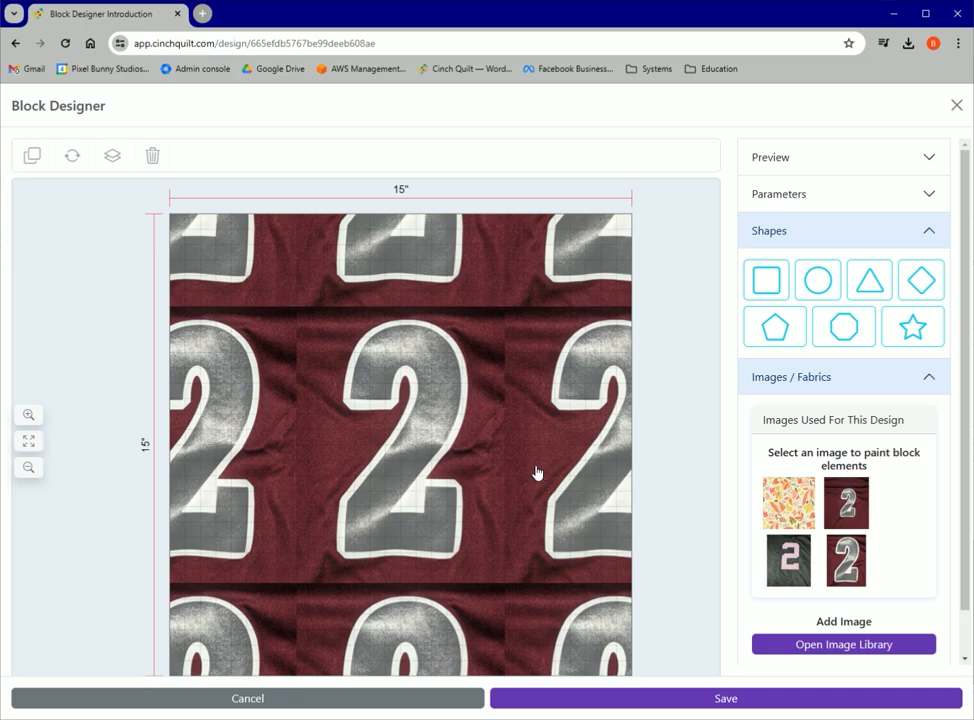
Step: Toggle the square's jersey image repeatedly between Repeat and No Repeat, finishing with a single image
left_click(244, 318)
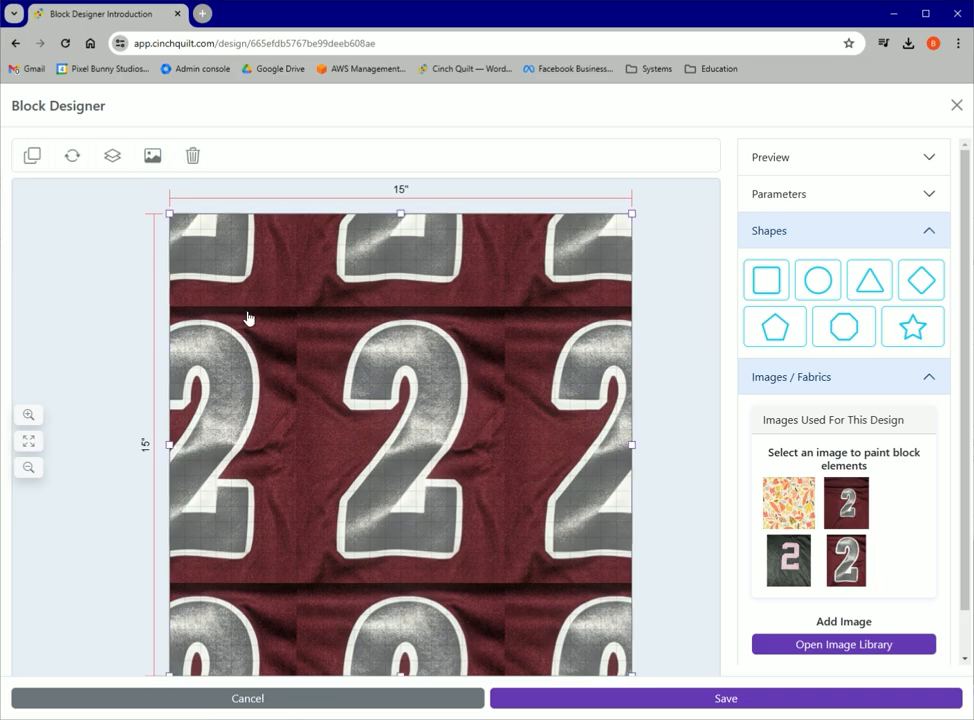
left_click(153, 166)
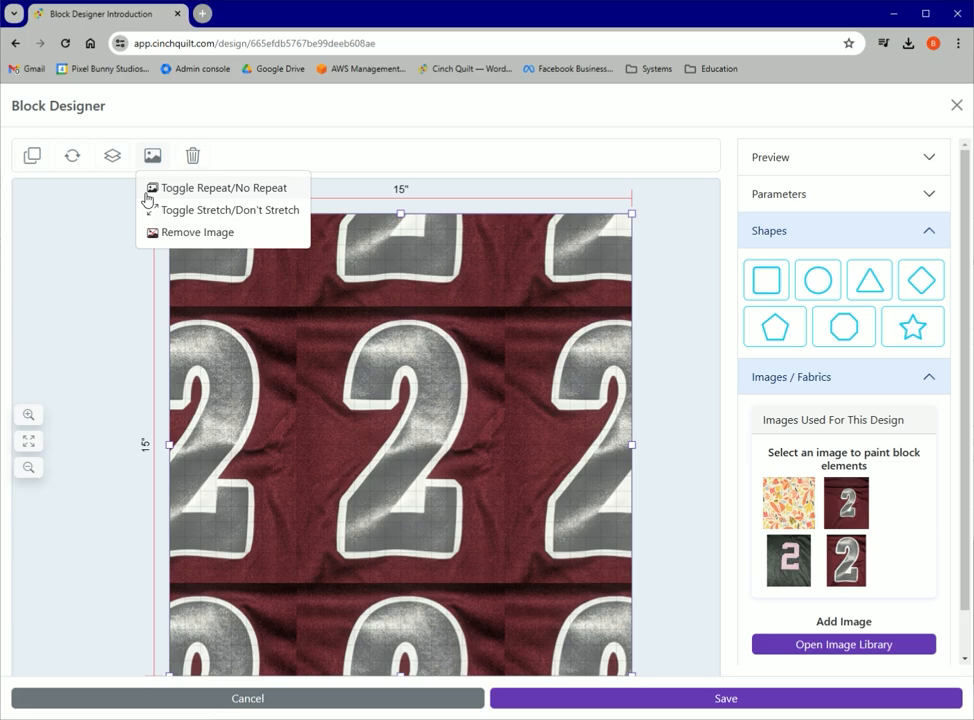
left_click(147, 190)
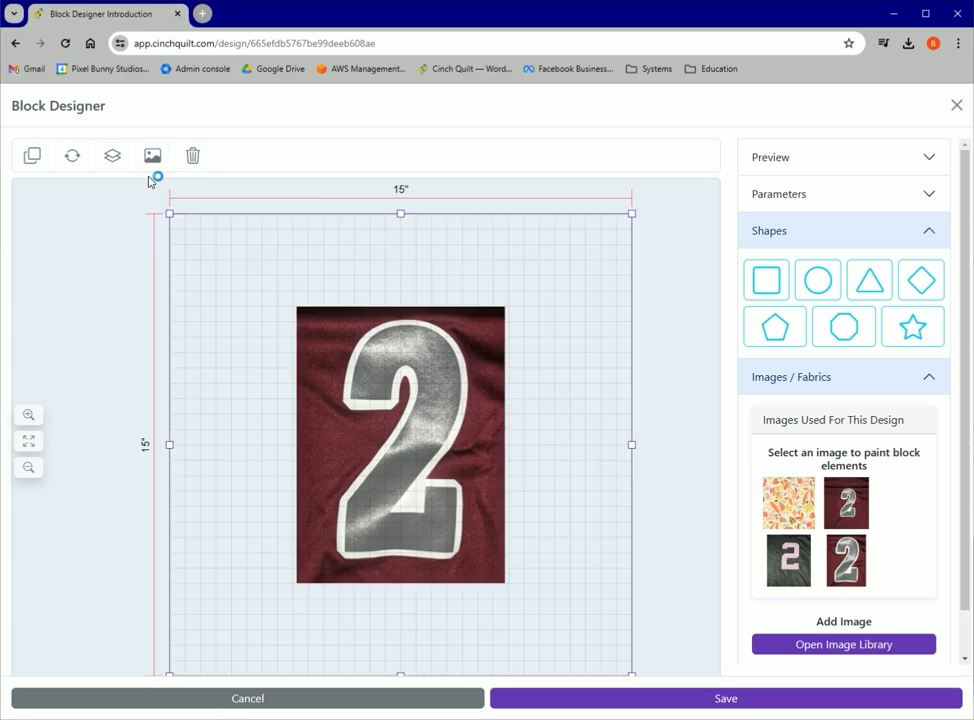
left_click(149, 160)
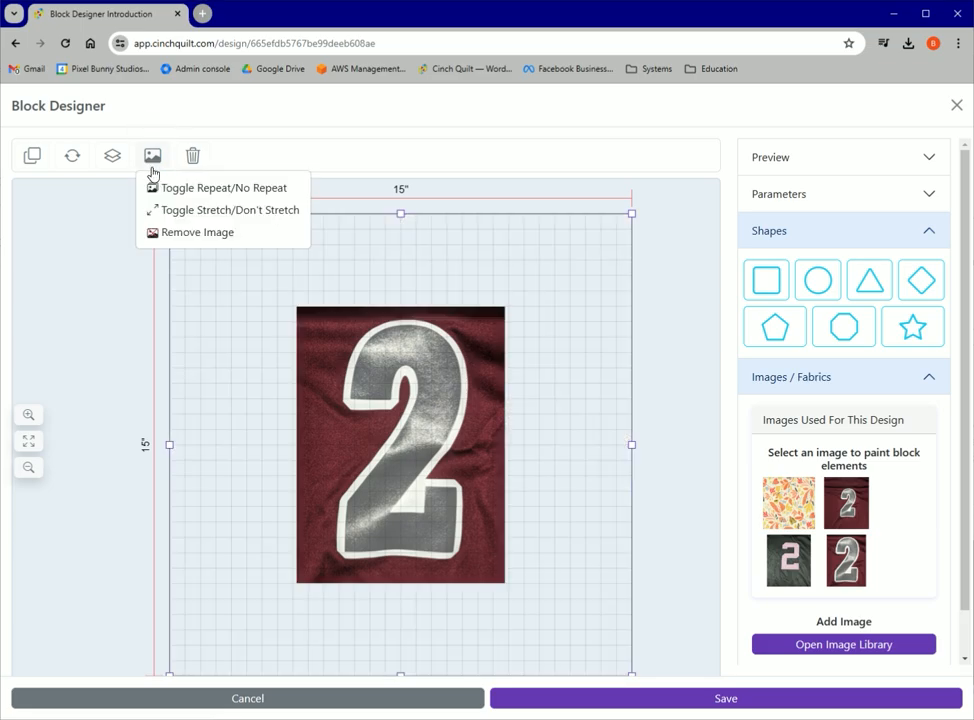
left_click(161, 192)
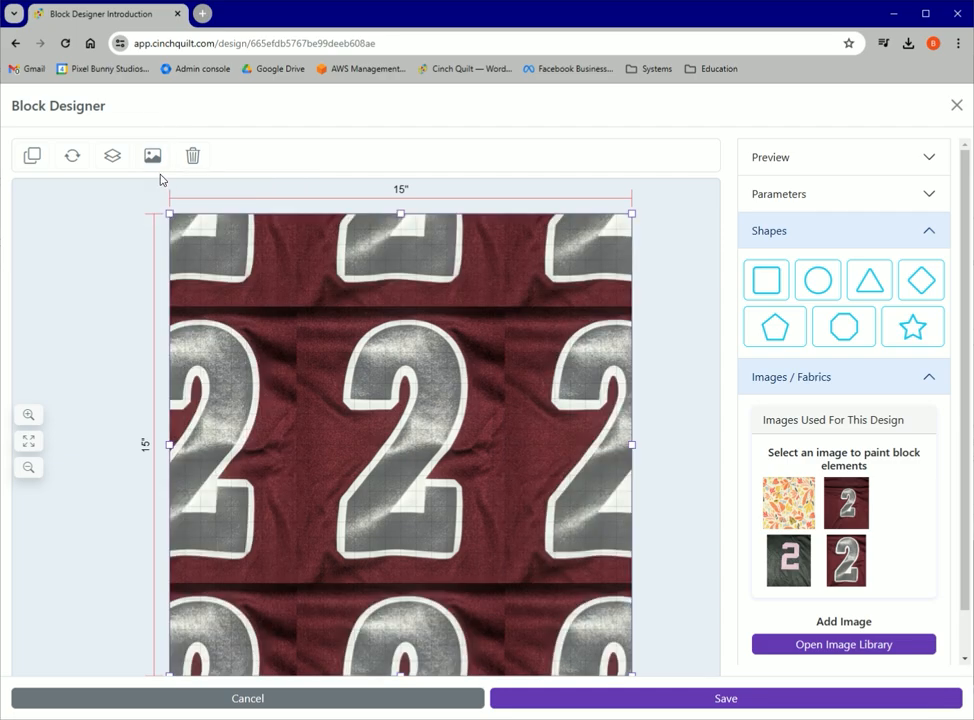
left_click(155, 166)
left_click(164, 193)
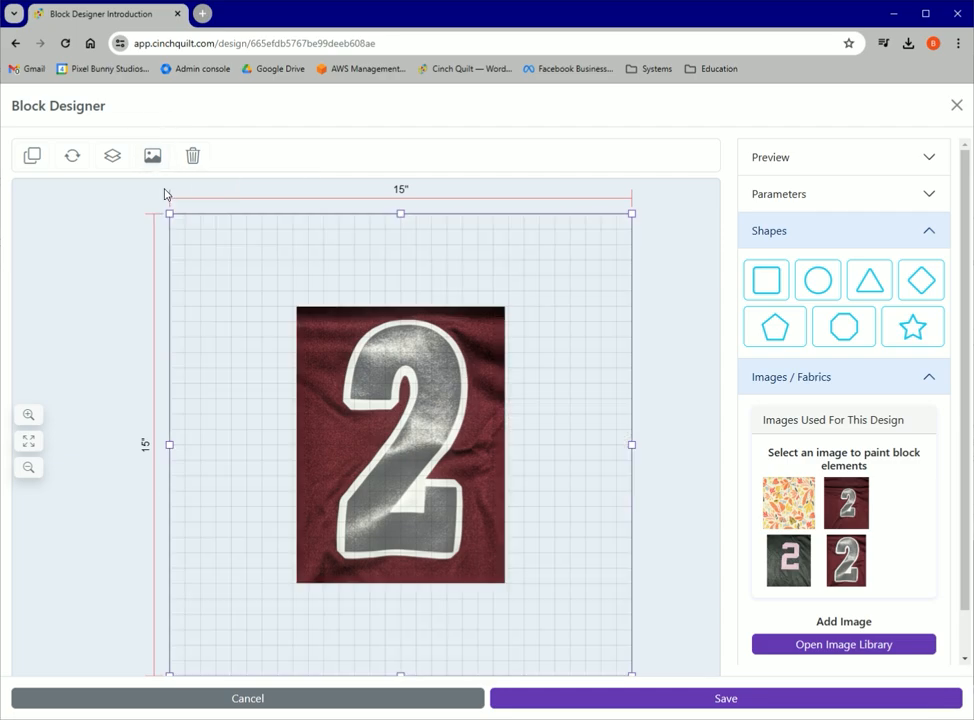
left_click(153, 163)
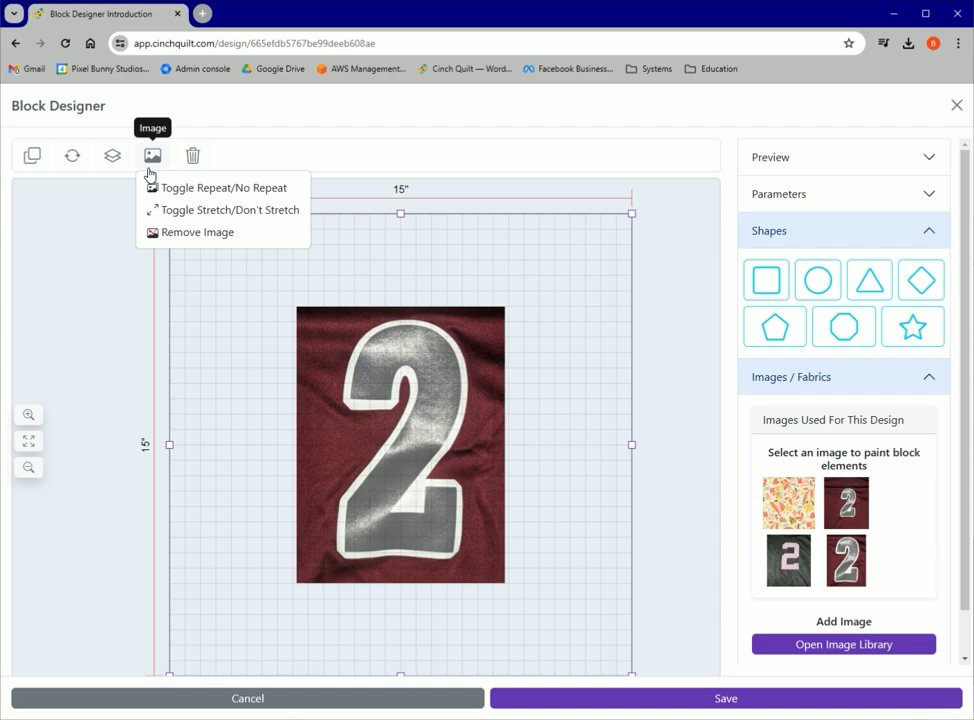
left_click(158, 189)
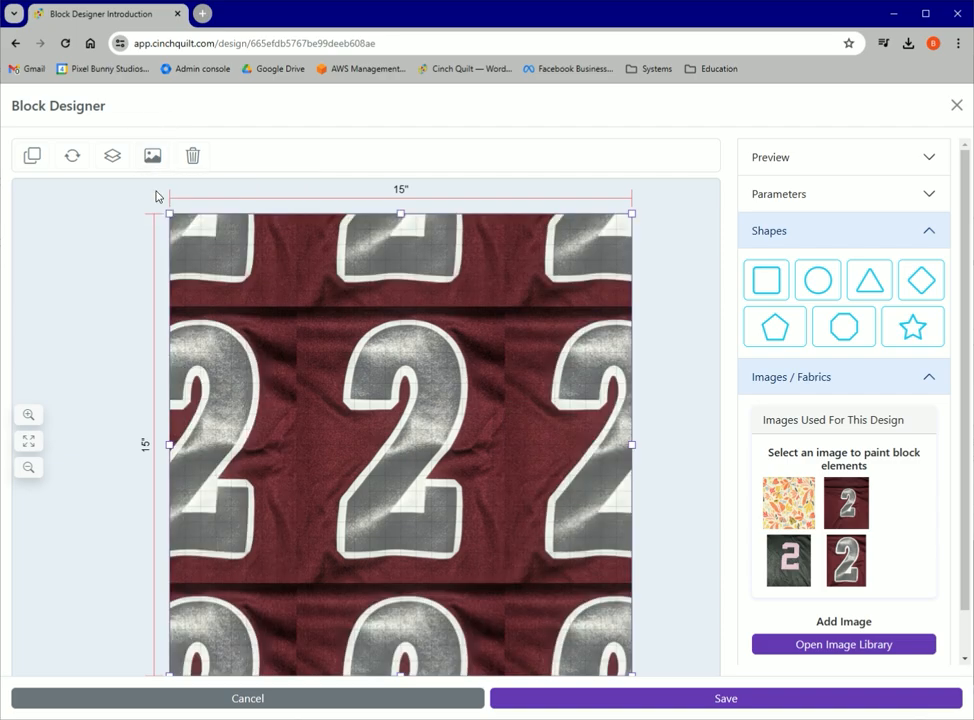
left_click(153, 160)
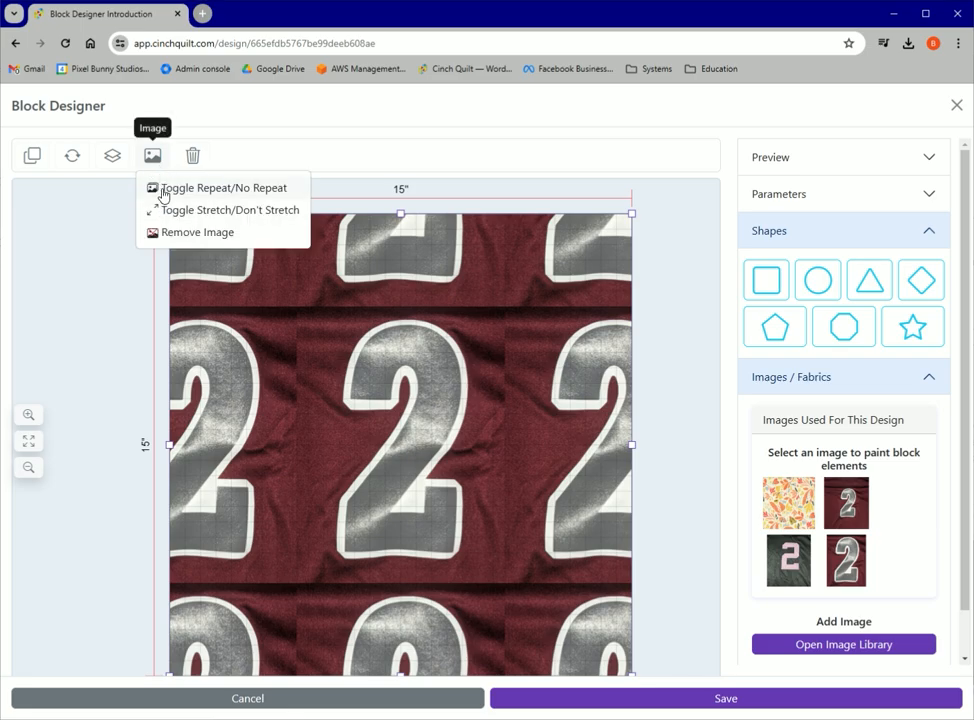
left_click(161, 189)
Step: Switch stretching of the square's jersey image on and off several times, finishing with Don't Stretch
left_click(156, 166)
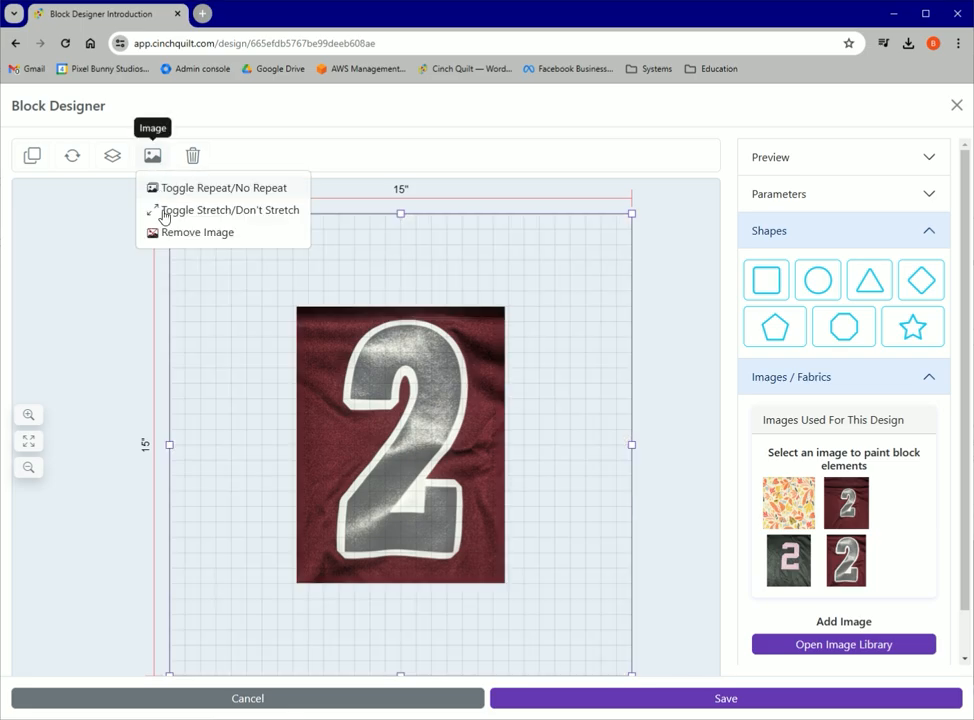
left_click(165, 212)
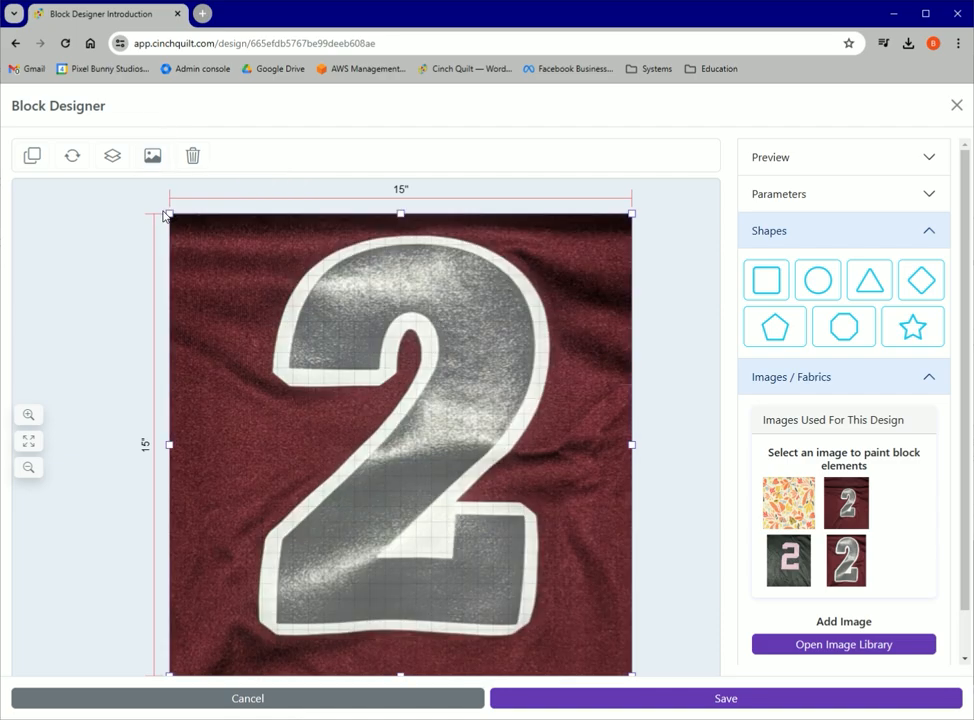
left_click(152, 160)
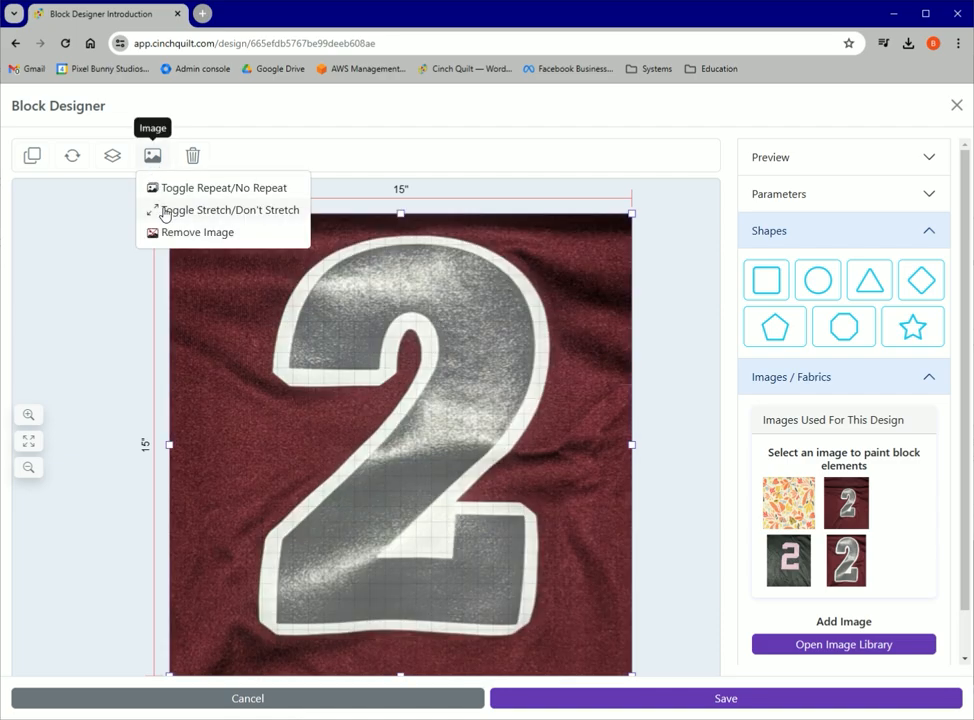
left_click(165, 211)
left_click(152, 157)
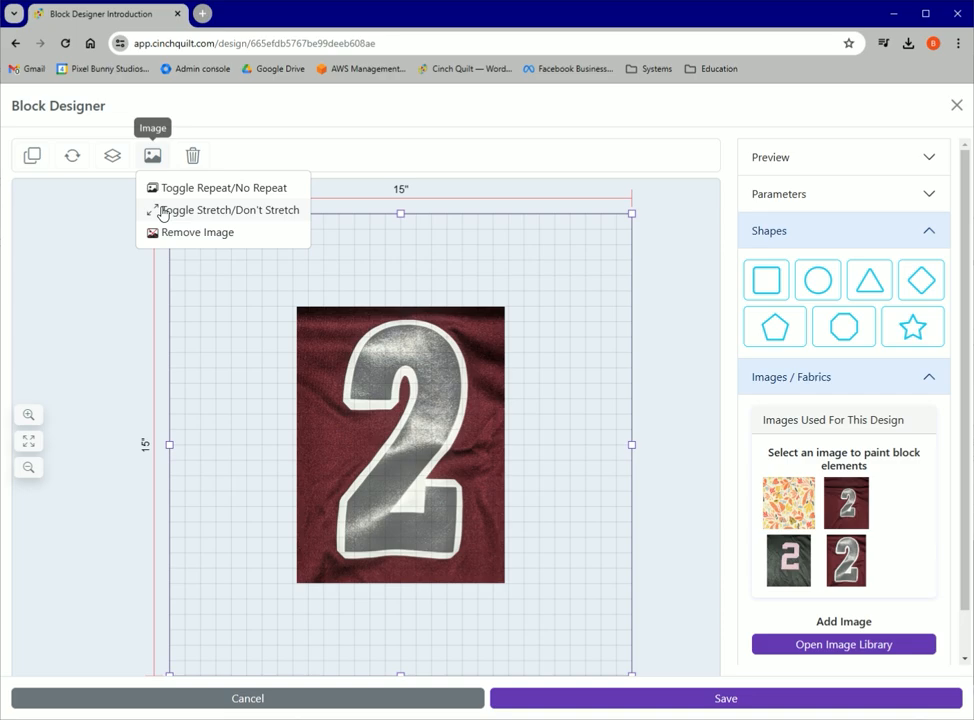
left_click(164, 211)
left_click(152, 158)
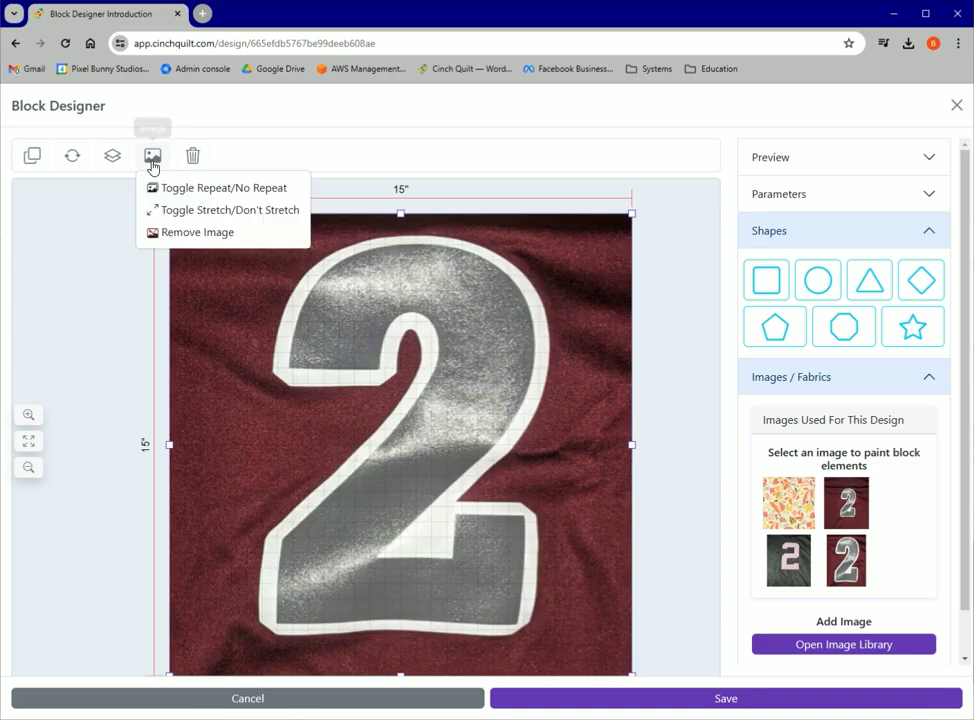
left_click(165, 211)
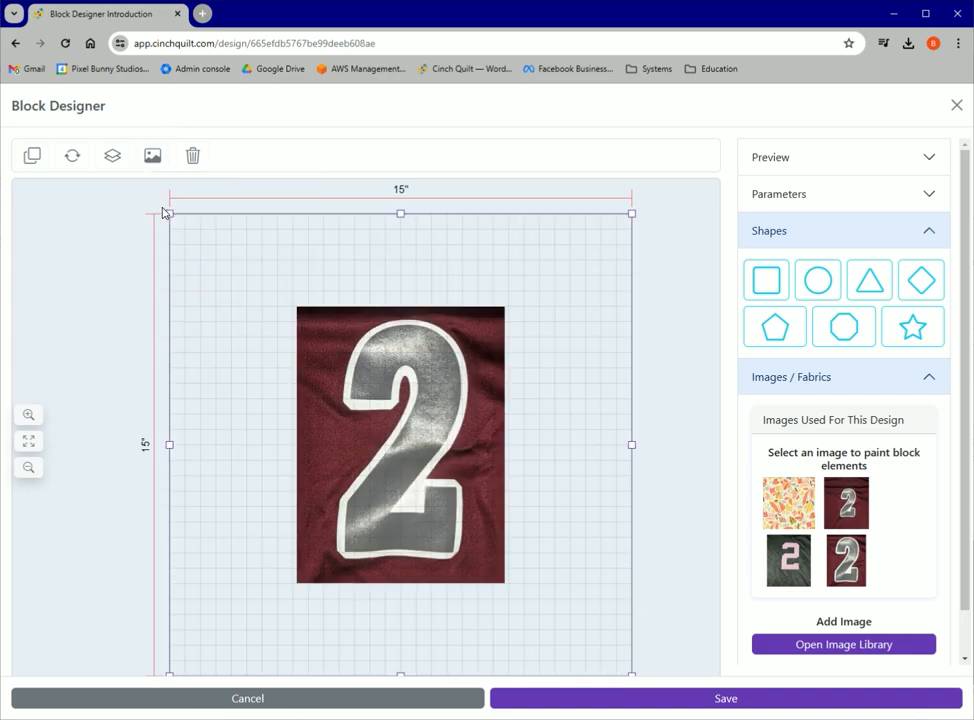
left_click(152, 158)
left_click(165, 211)
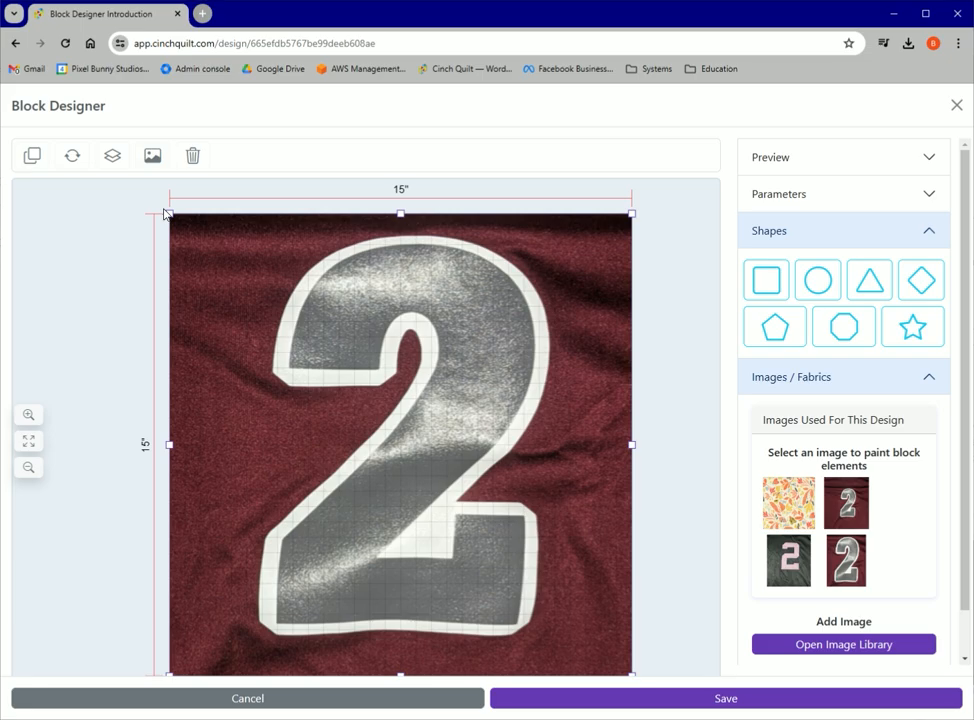
left_click(152, 158)
left_click(165, 211)
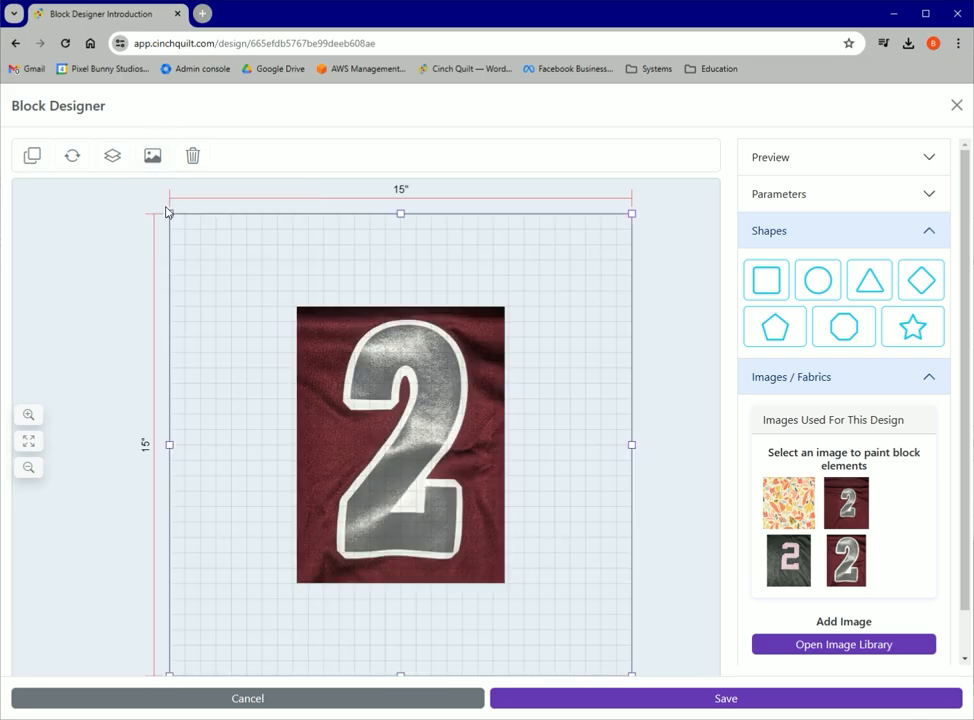
Step: Set the jersey image to Repeat, and stretch it to fill the whole square
left_click(152, 158)
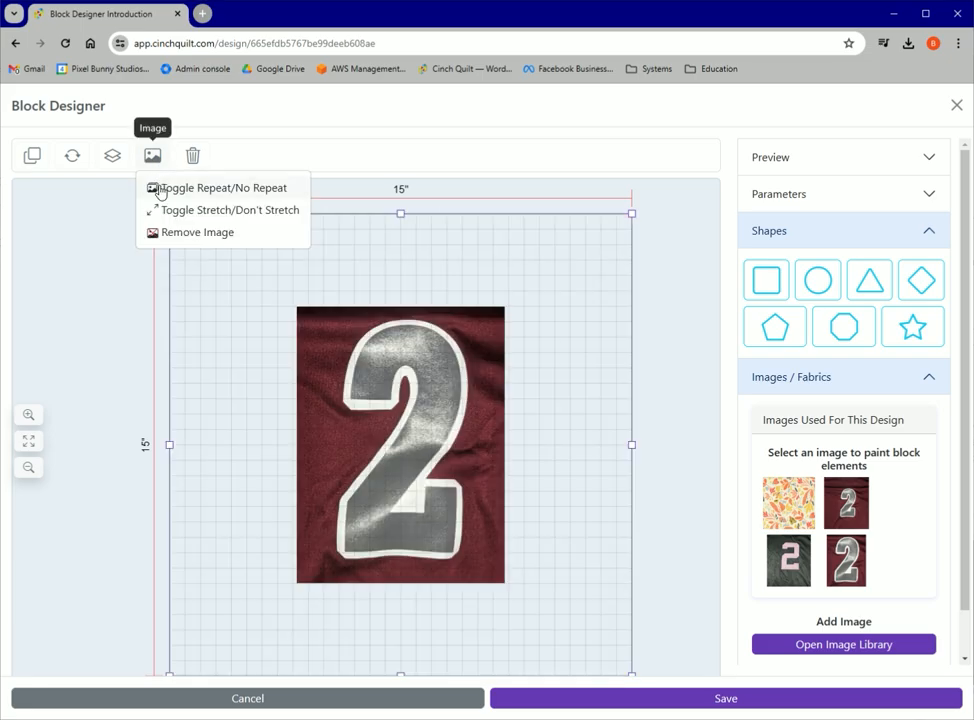
left_click(158, 189)
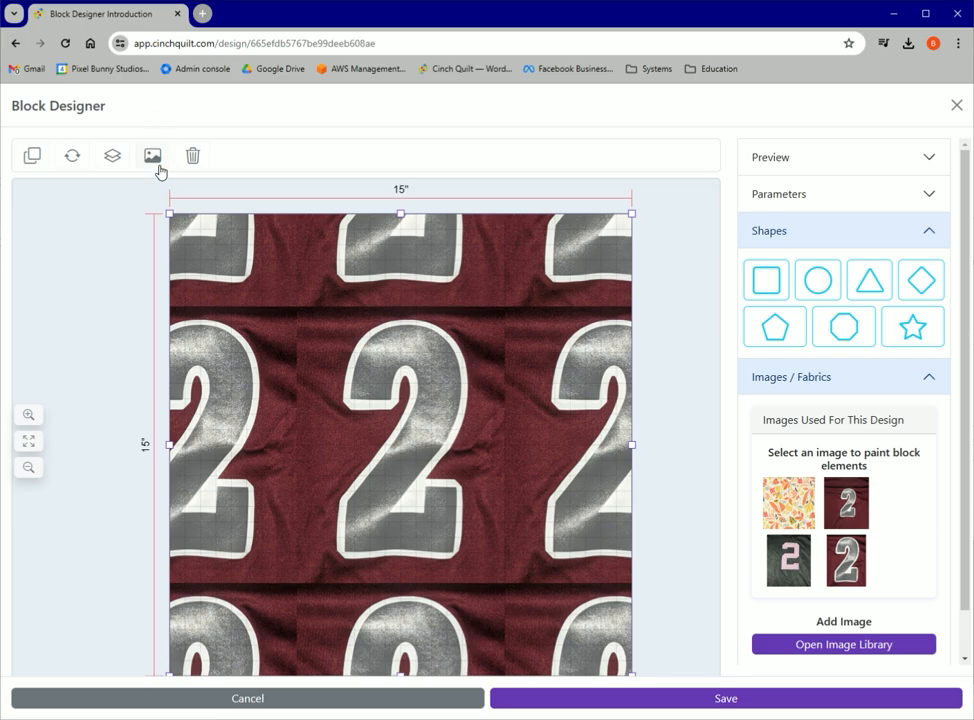
left_click(152, 158)
left_click(166, 210)
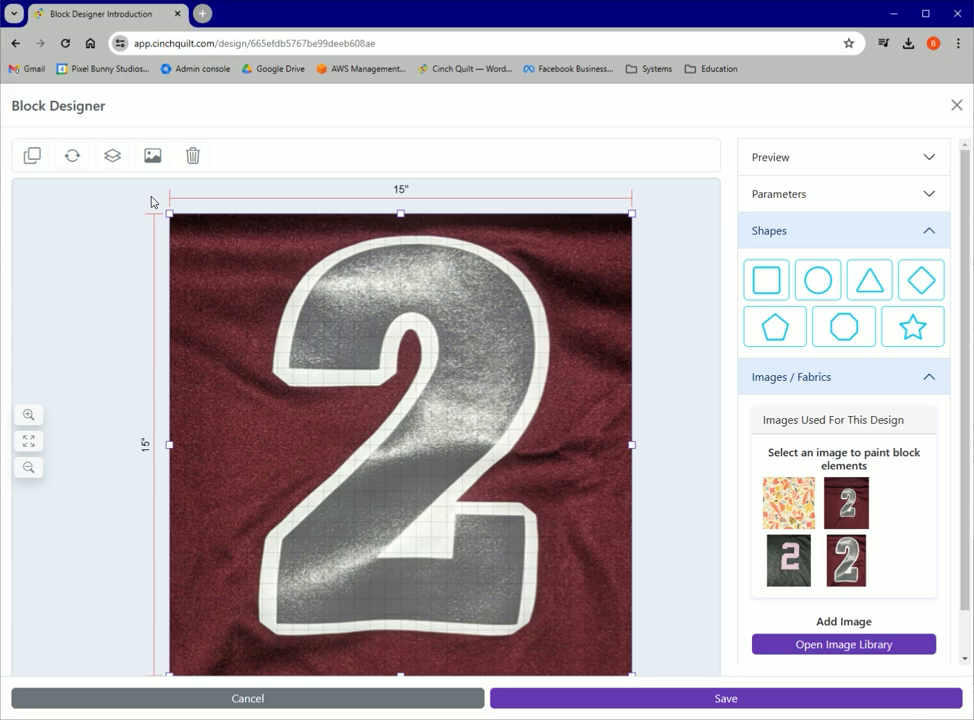
Step: Remove the jersey image from the 15-inch square and delete the square from the block
left_click(151, 158)
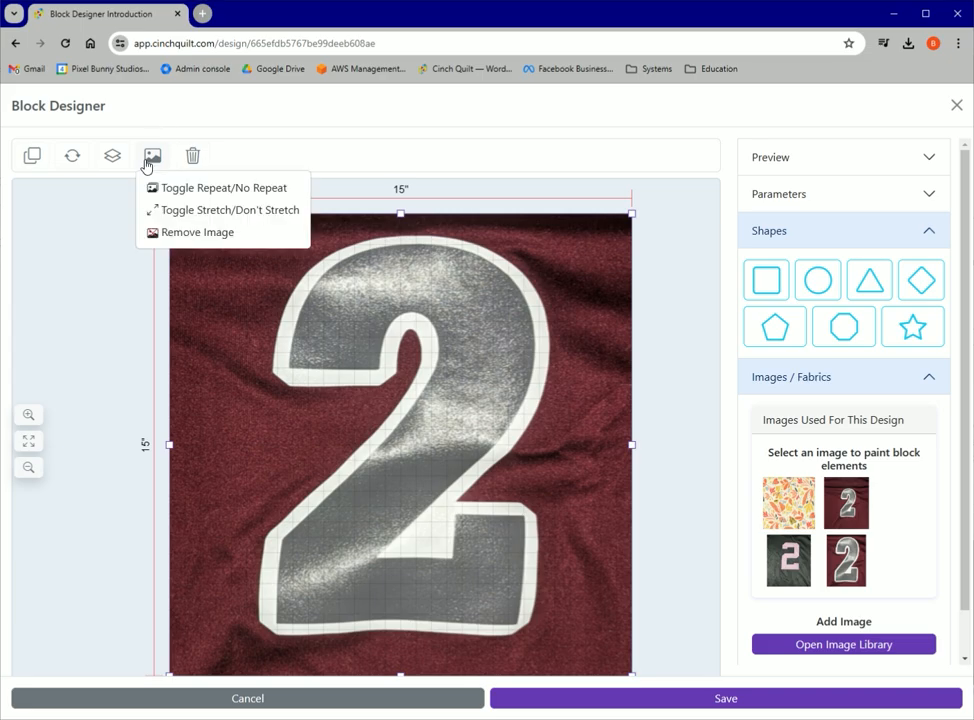
left_click(156, 238)
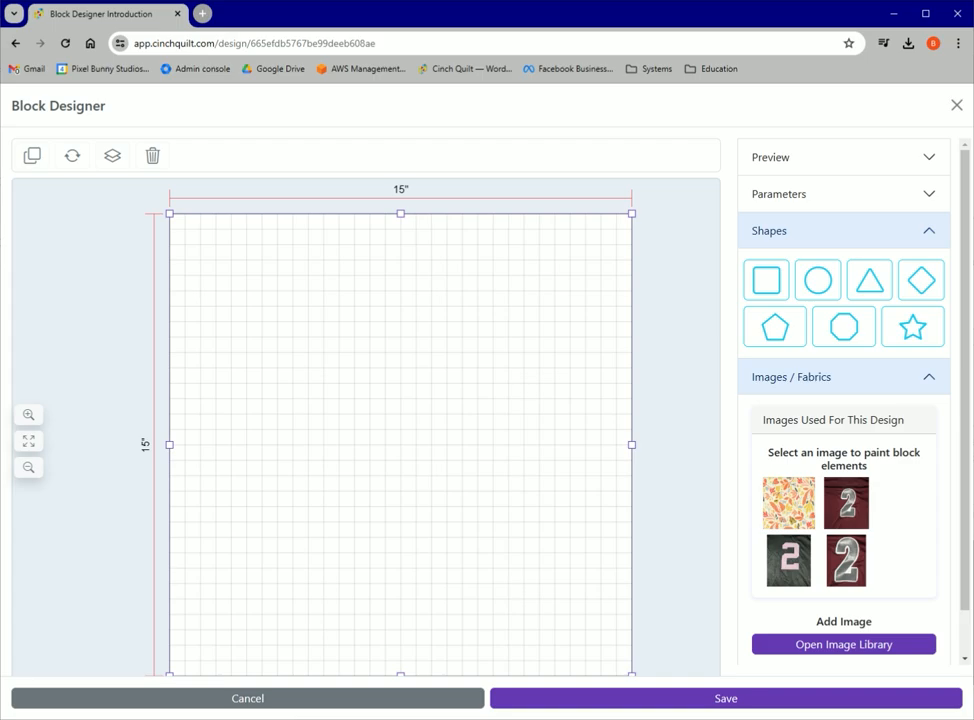
left_click(684, 489)
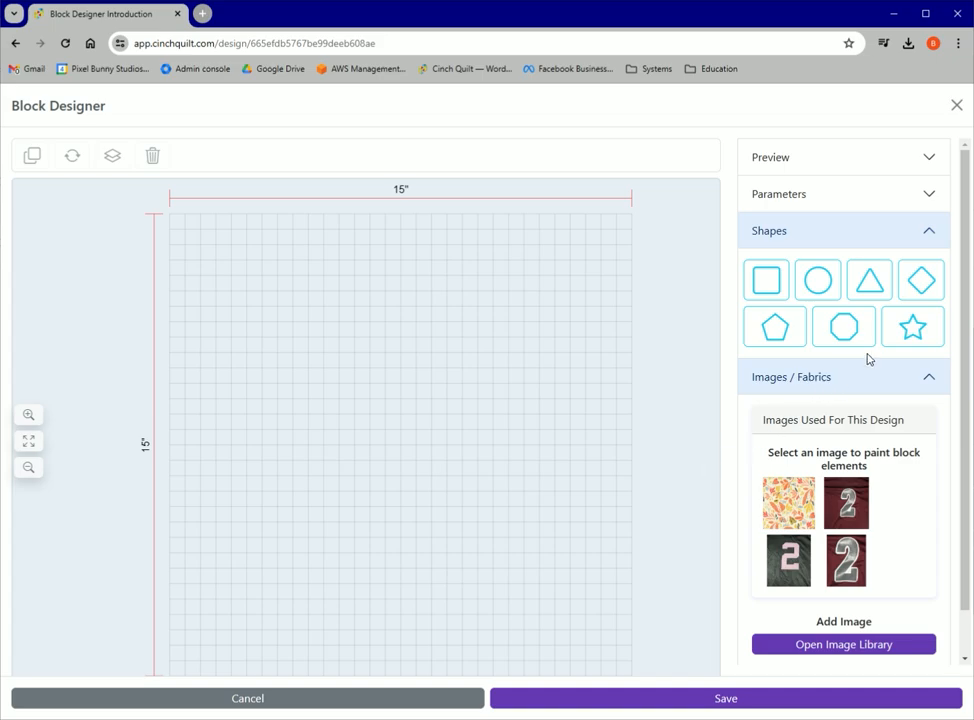
Step: Add a star, enlarge it to fill the 15 by 15 inch block, and paint it with the orange butterfly fabric
left_click(912, 327)
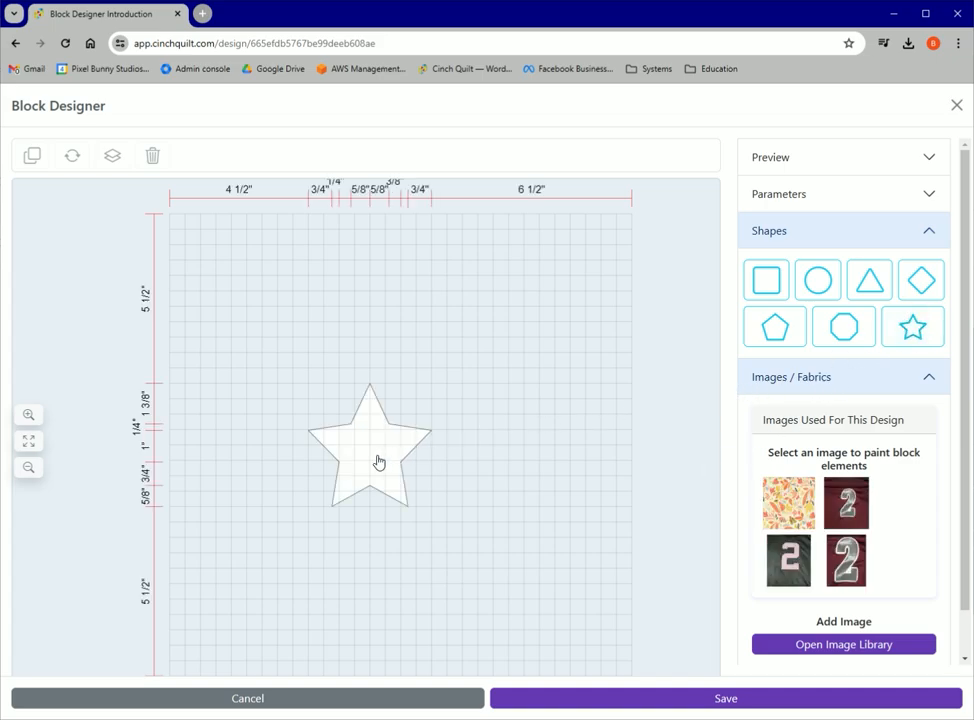
left_click_drag(377, 454, 240, 293)
left_click_drag(294, 339, 631, 673)
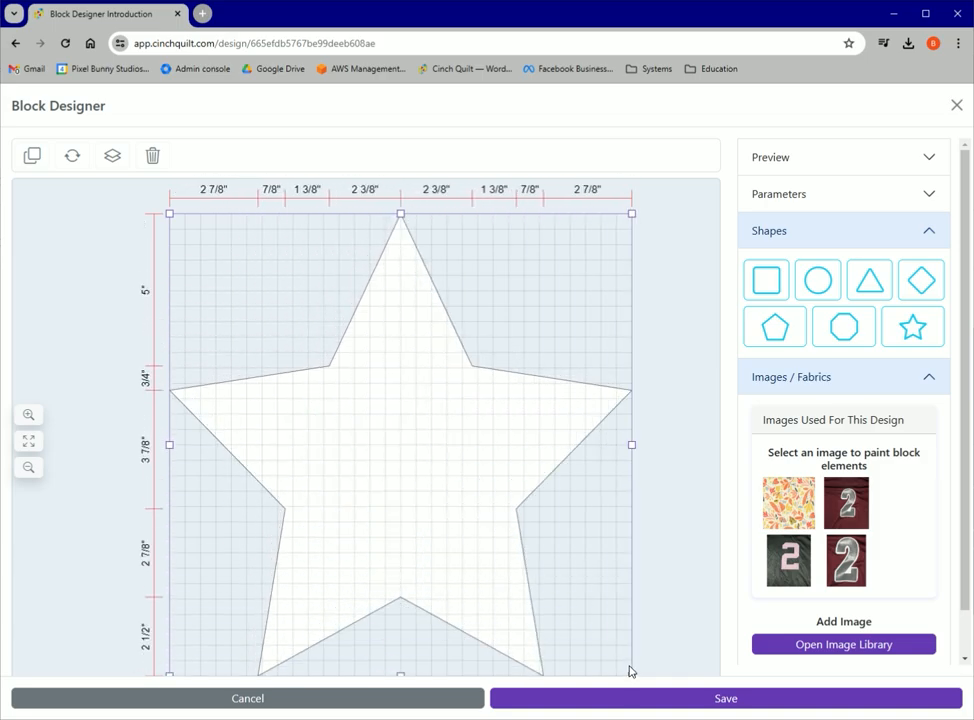
left_click(685, 610)
left_click_drag(771, 527, 415, 439)
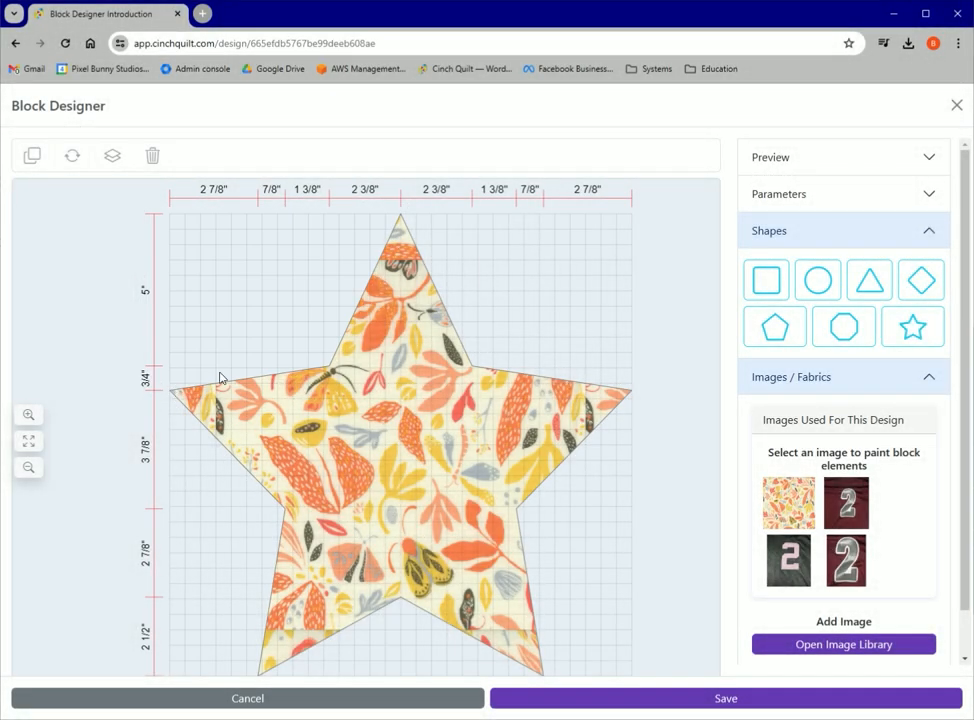
Step: Add a square in the block's upper-left corner and reshape it to roughly fill the gap between the star's top and left points
left_click(766, 280)
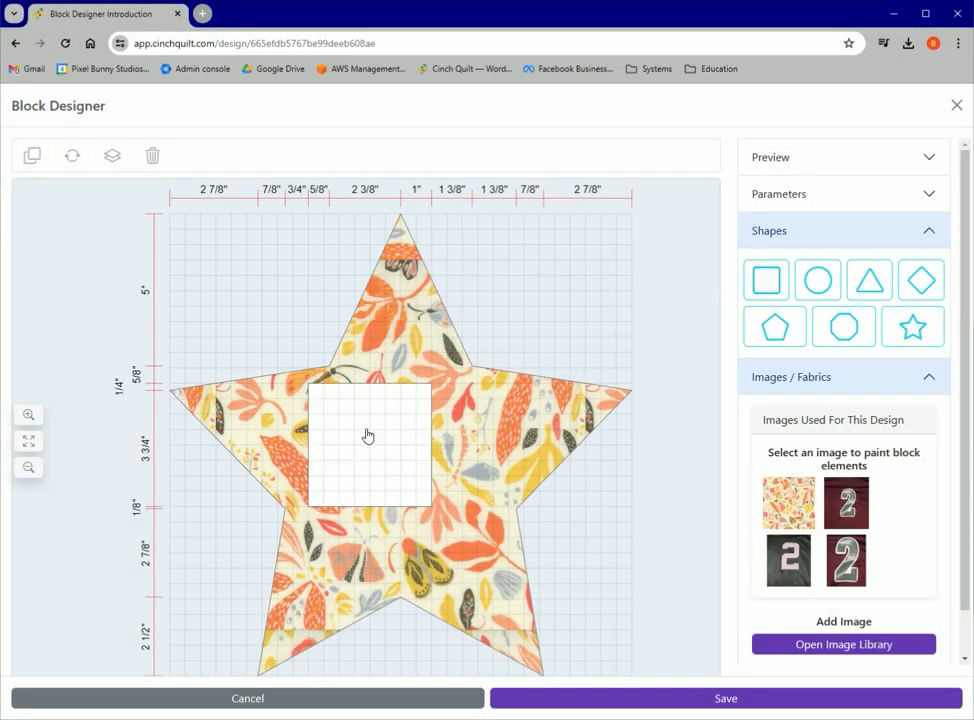
left_click_drag(370, 435, 234, 266)
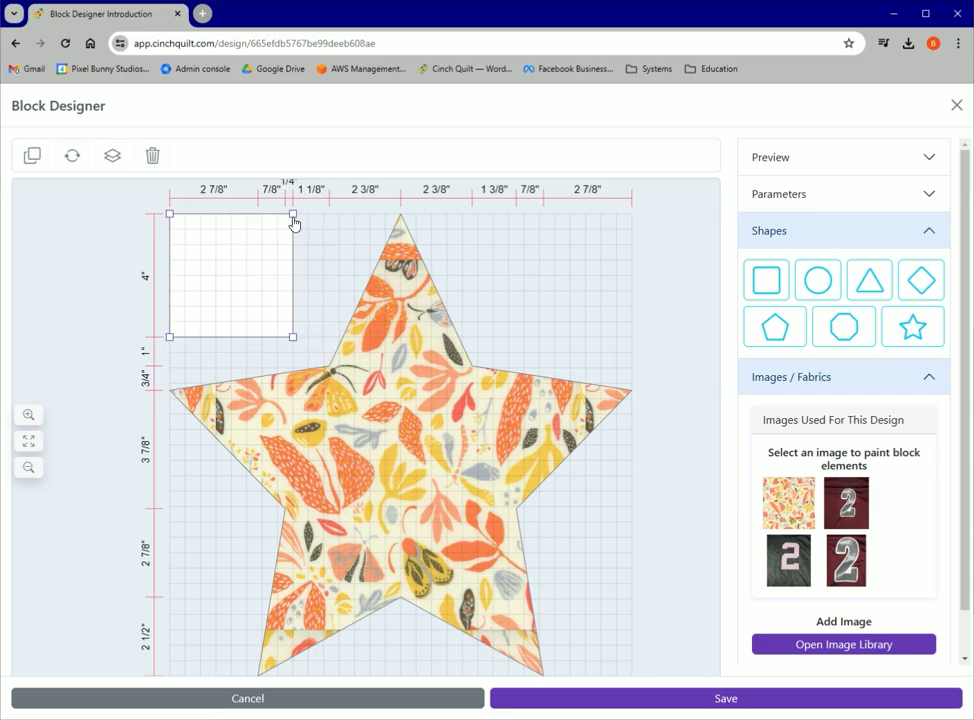
left_click_drag(295, 219, 401, 216)
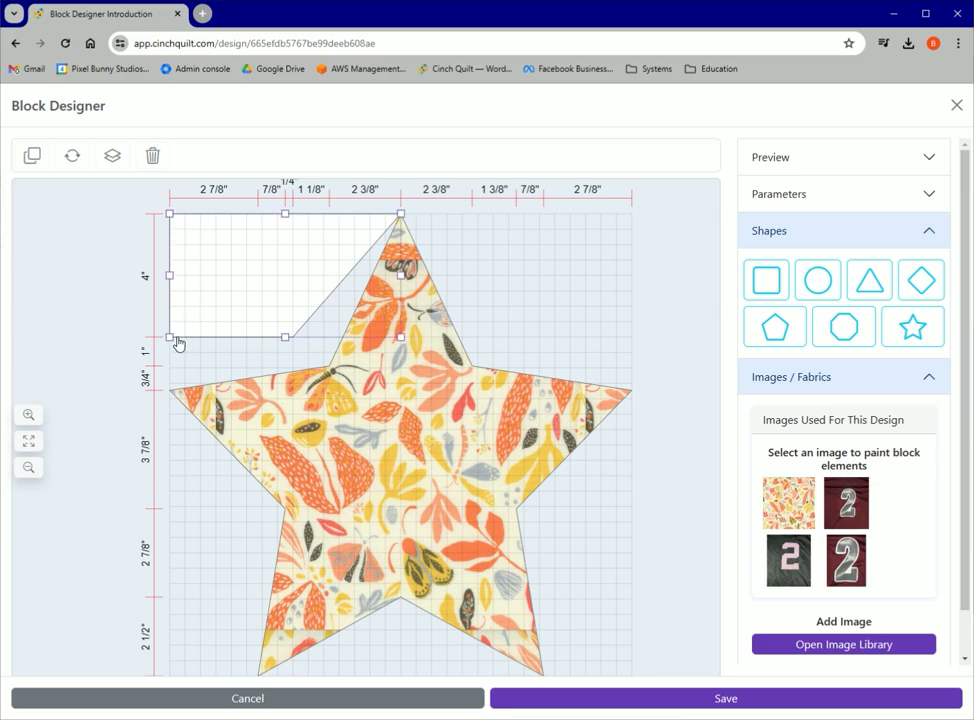
left_click_drag(170, 341, 171, 386)
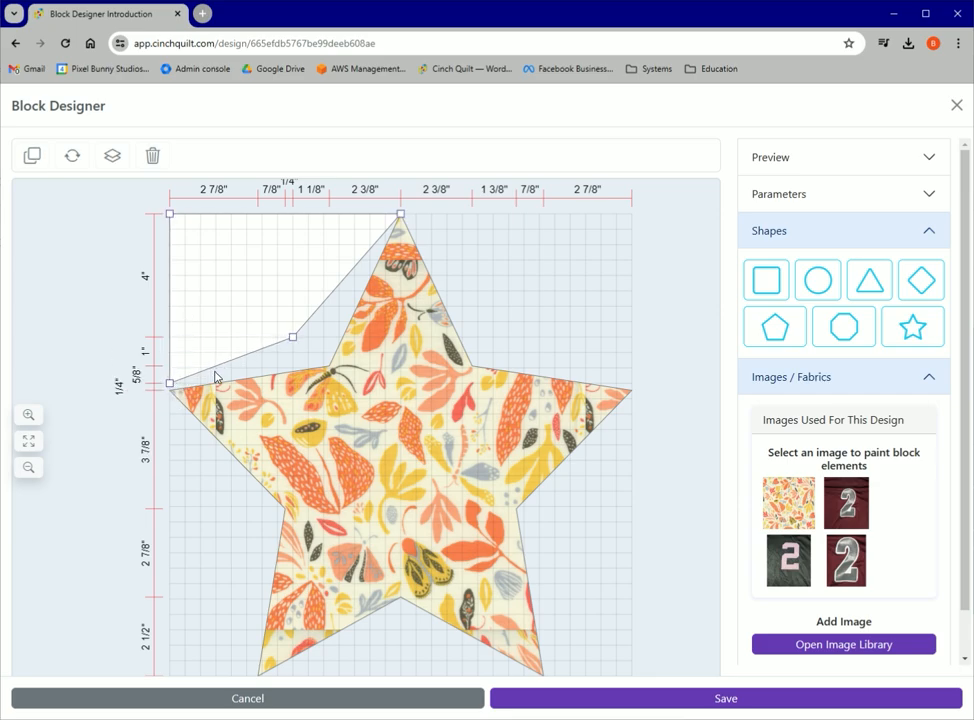
left_click_drag(293, 344, 324, 375)
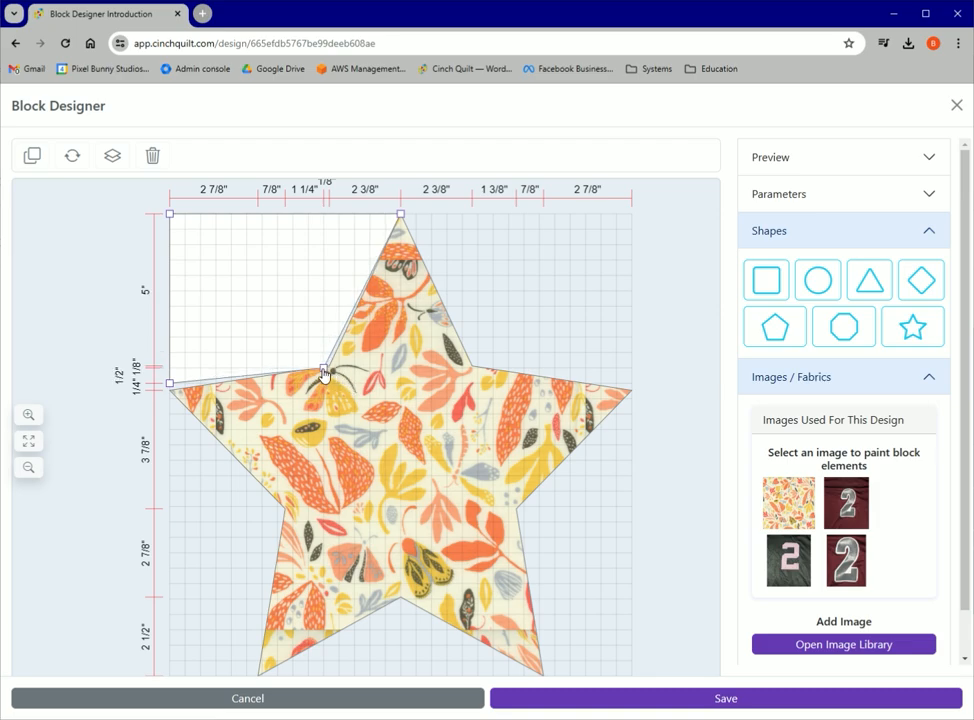
left_click(171, 400)
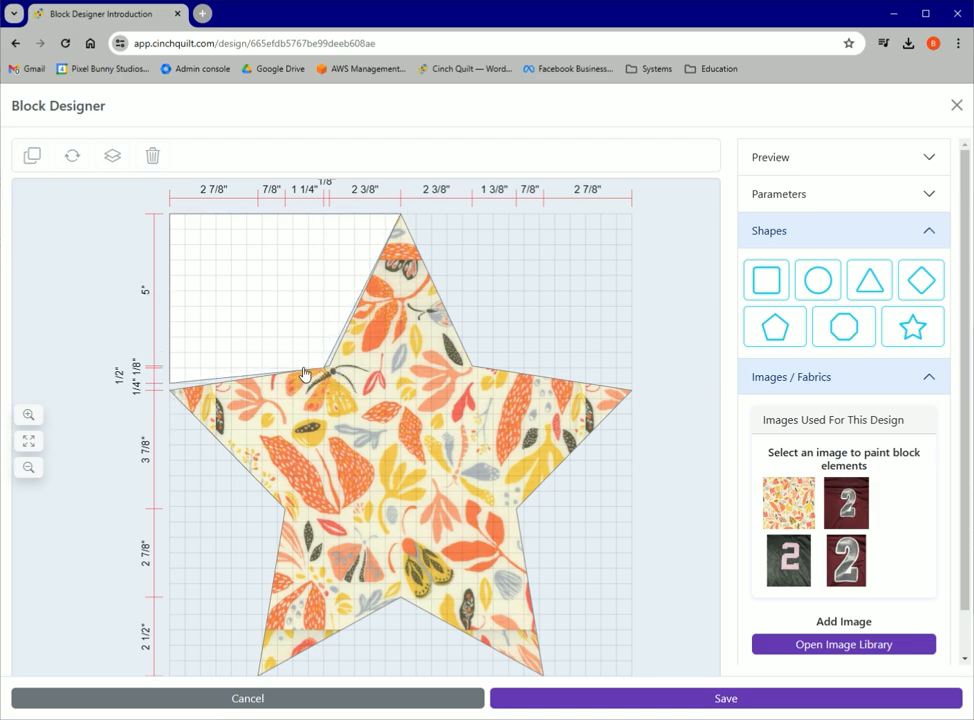
Step: Set the grid line scale to 1/8" and align the upper-left patch's corners exactly with the star's edges
left_click(27, 416)
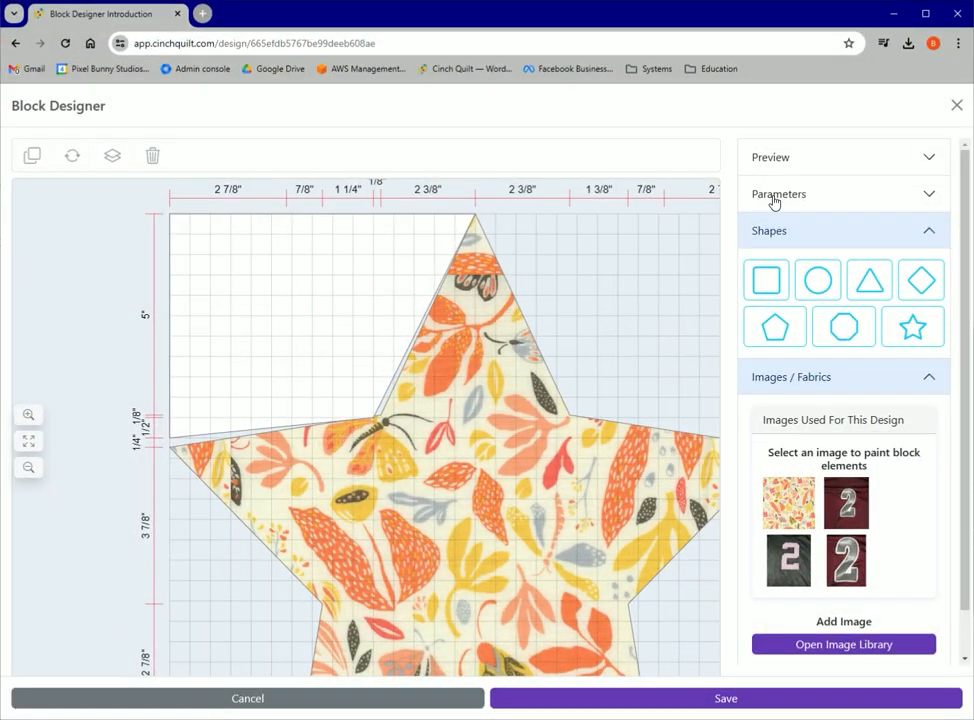
left_click(773, 200)
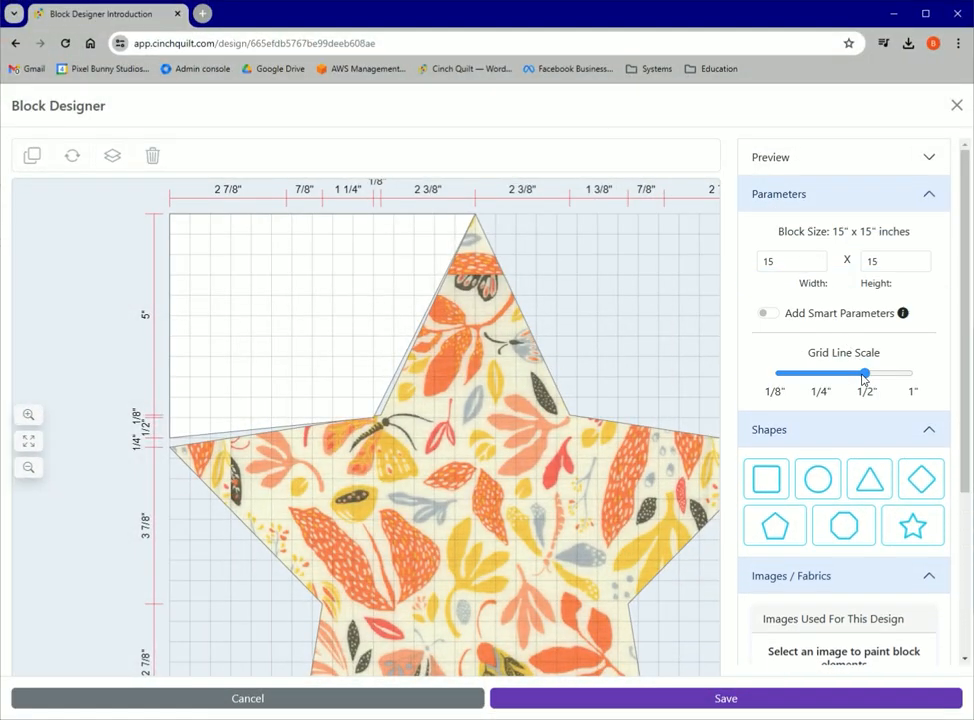
left_click_drag(864, 374, 779, 374)
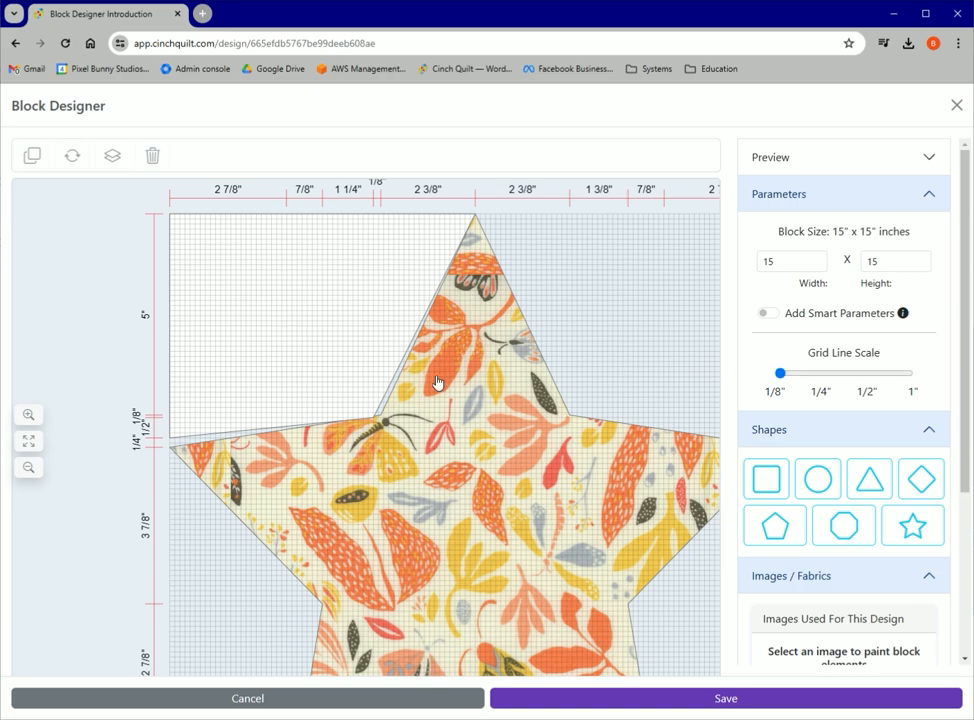
left_click(214, 432)
left_click_drag(170, 437, 170, 448)
left_click_drag(374, 424, 384, 423)
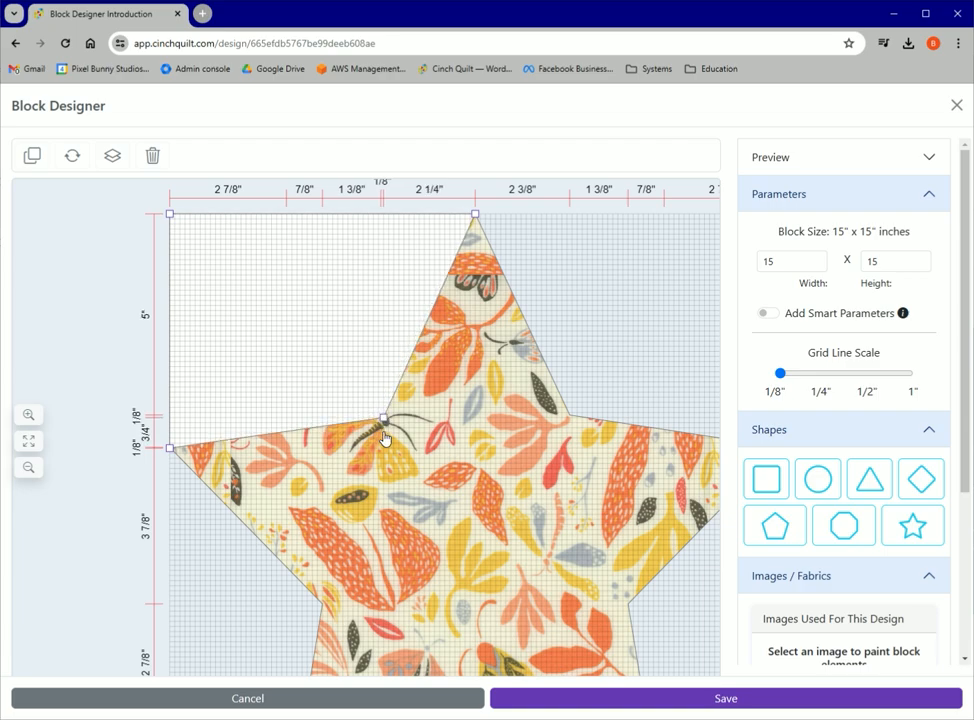
left_click(600, 360)
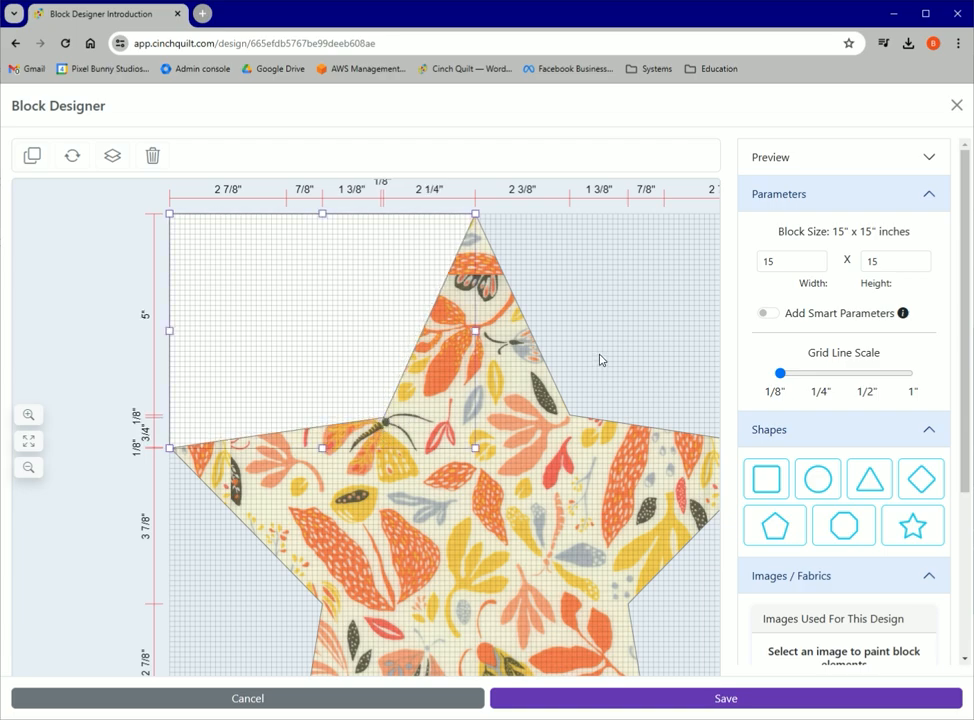
left_click(600, 360)
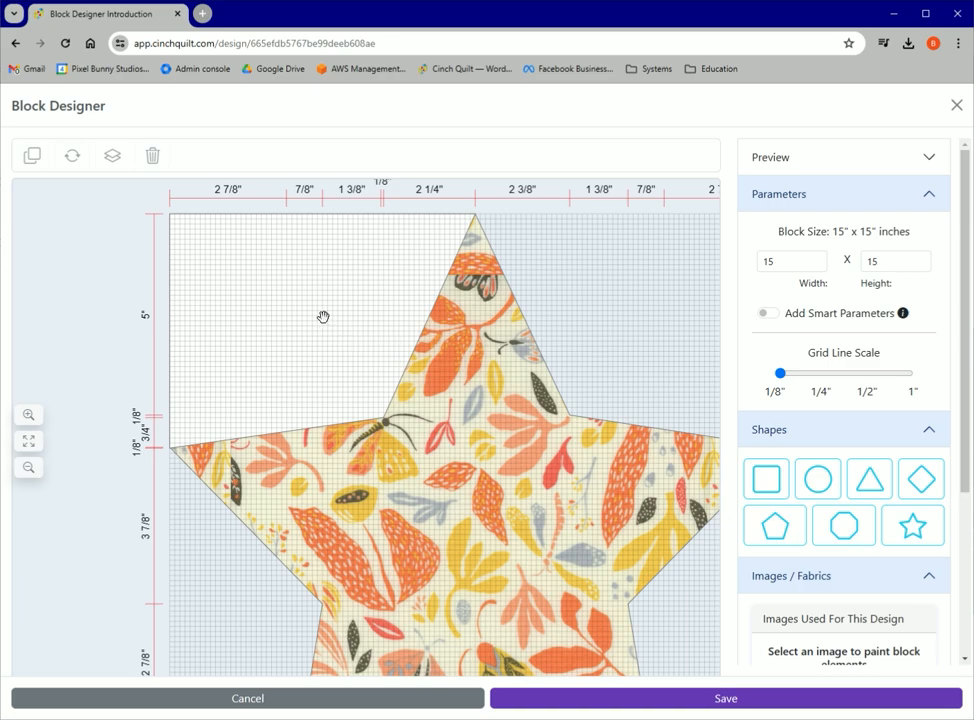
Step: Duplicate the upper-left patch, move the copy to the upper-right corner, and reshape it to fit between the star's top and right points
right_click(267, 239)
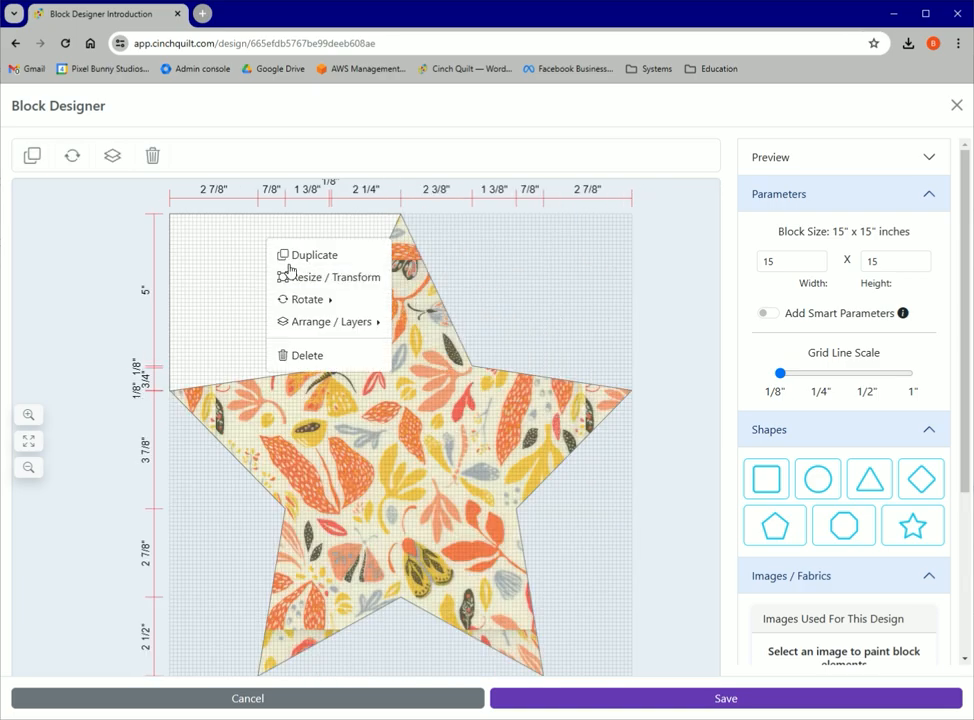
left_click(305, 256)
left_click_drag(312, 286, 484, 299)
left_click(484, 299)
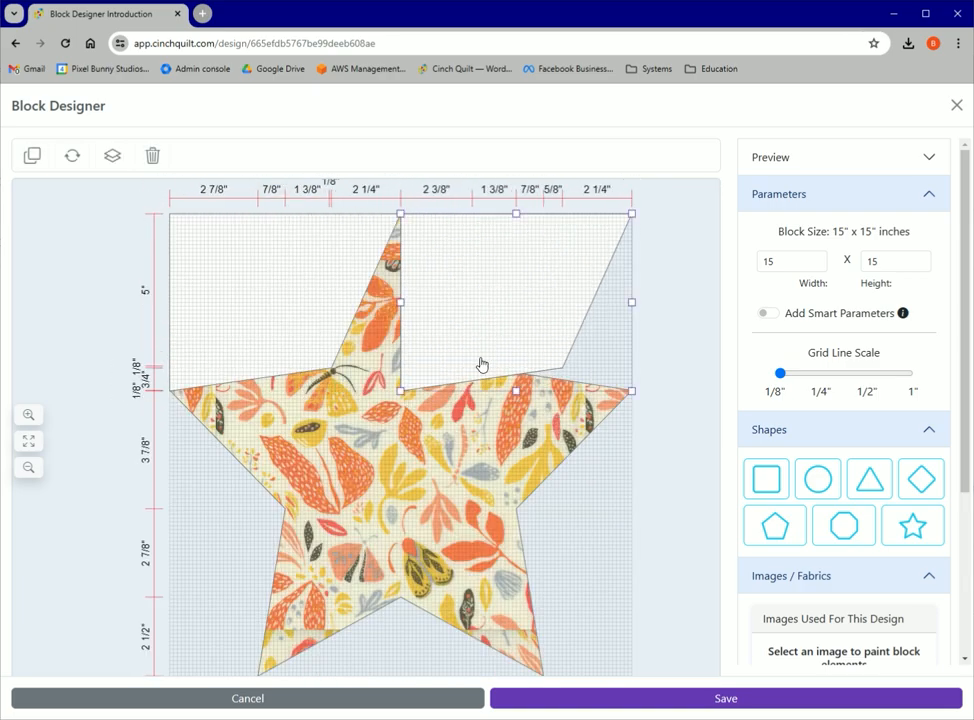
left_click_drag(564, 369, 633, 396)
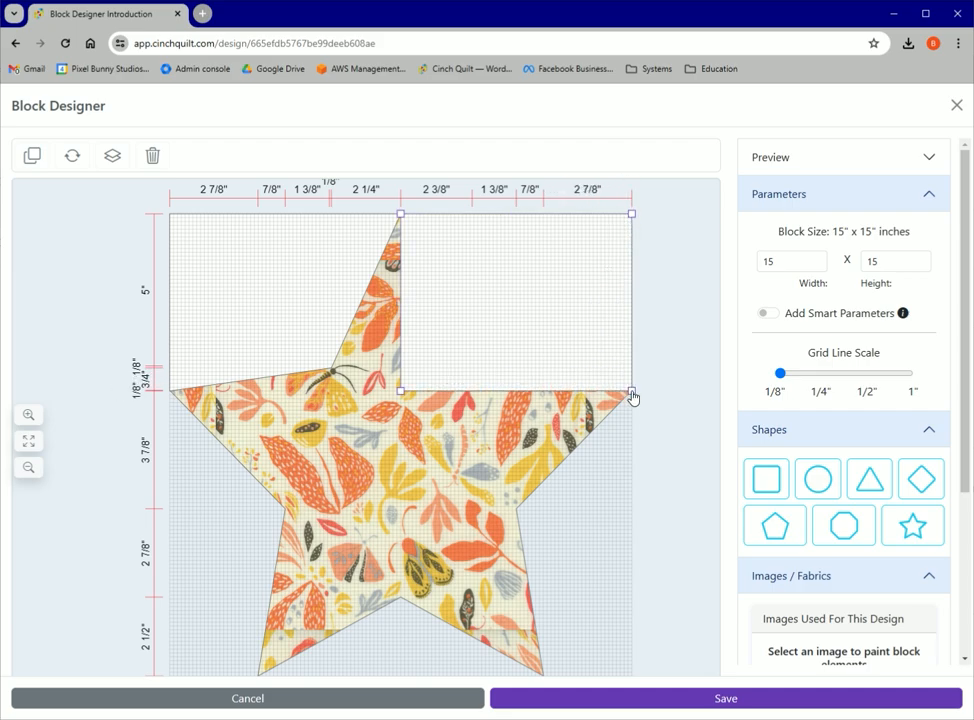
left_click_drag(404, 398, 476, 380)
left_click(622, 424)
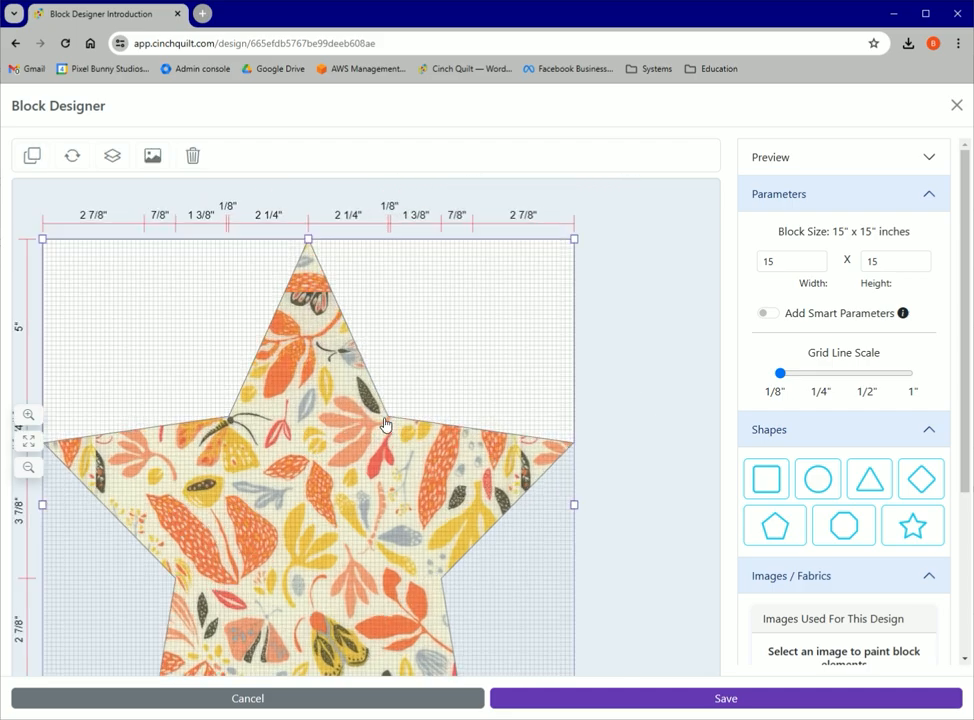
Step: Align the star's two upper inner corners with the 1/8" grid and the neighbouring patches
scroll(386, 425, "up", 10)
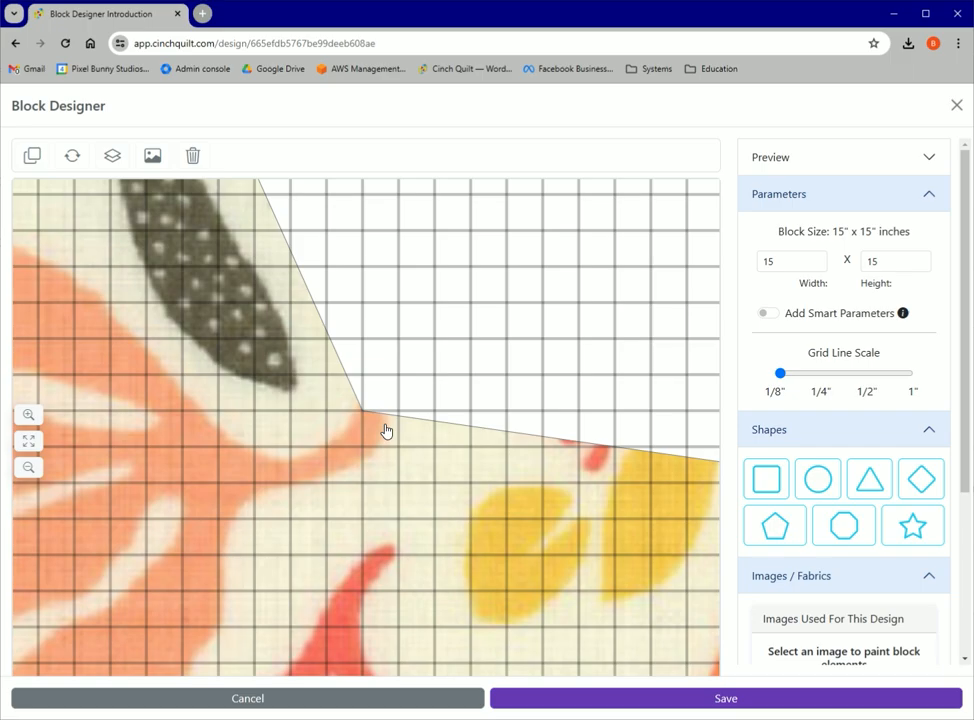
scroll(175, 423, "down", 2)
mouse_move(175, 423)
left_mouse_down()
mouse_move(600, 427)
mouse_move(715, 460)
left_mouse_up()
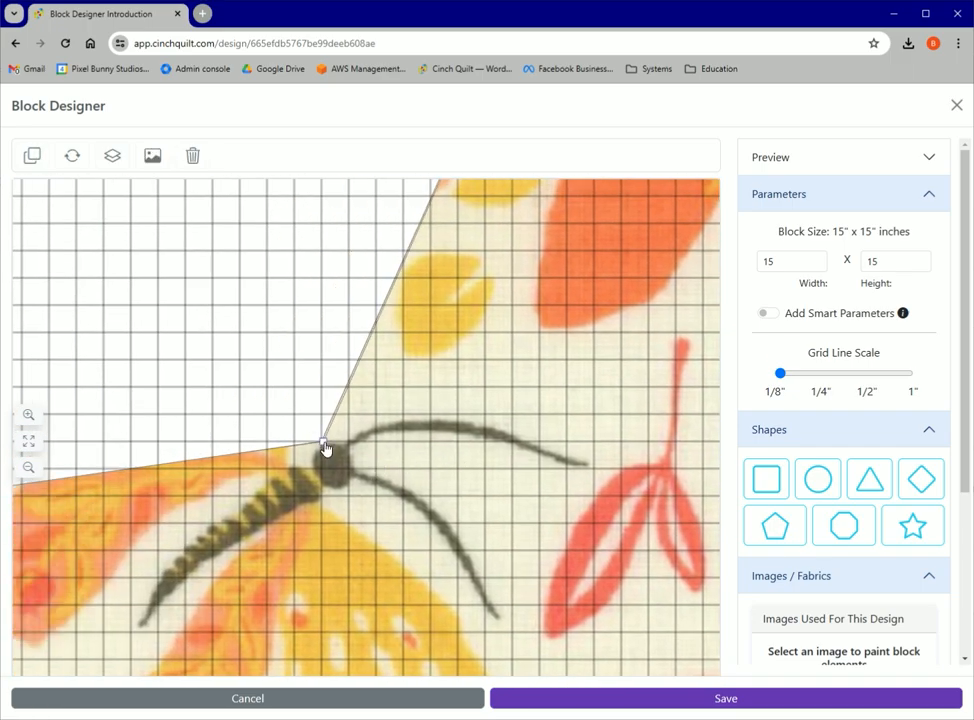
Step: Snap the star's lower-left and bottom inner corners to the nearest 1/8" grid intersections
scroll(333, 465, "down", 5)
left_click_drag(369, 456, 427, 231)
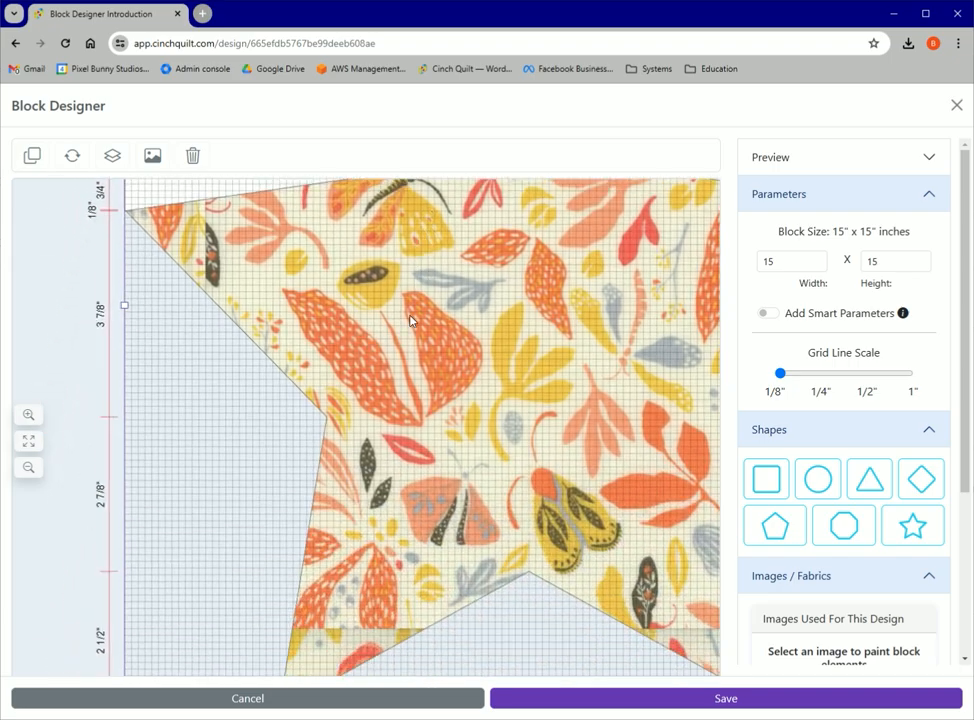
left_click(326, 417)
scroll(326, 417, "up", 5)
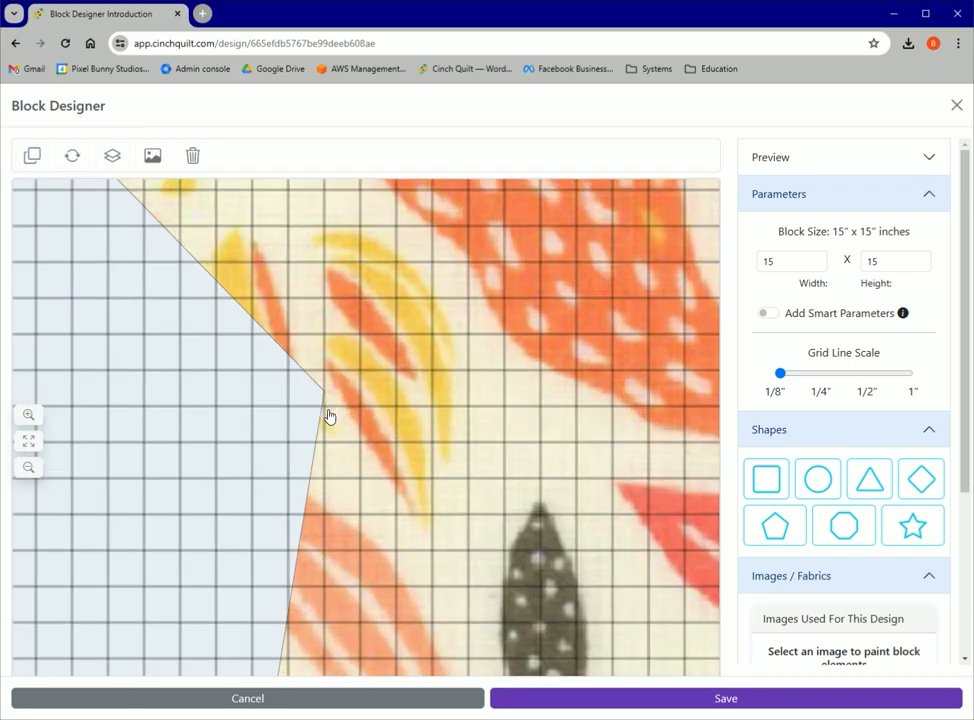
left_click_drag(326, 415, 324, 376)
scroll(365, 416, "down", 5)
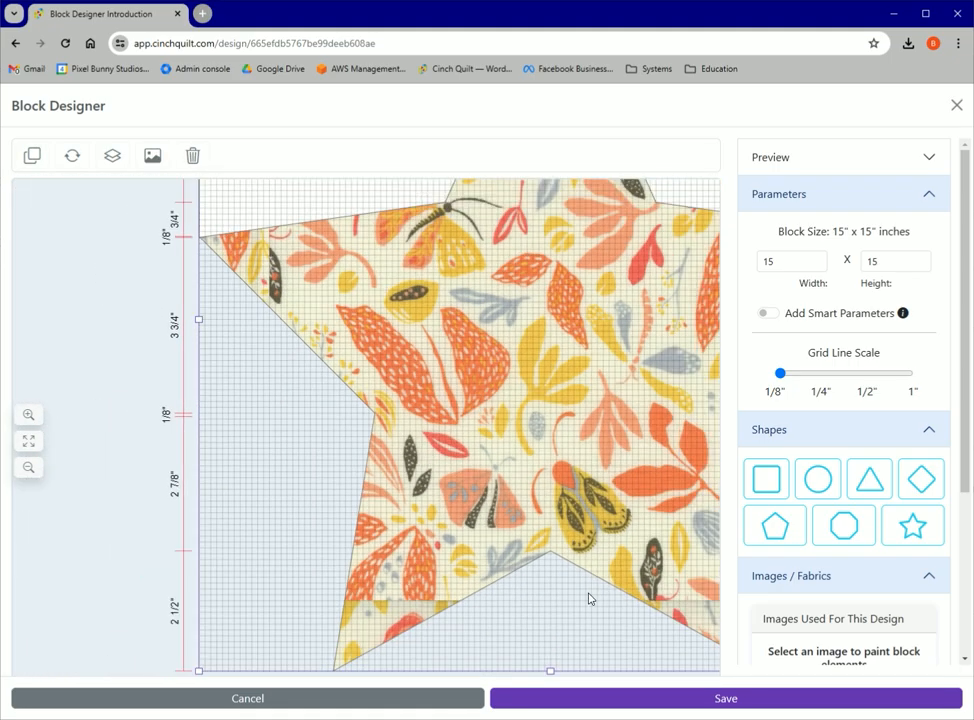
left_click_drag(589, 598, 417, 572)
scroll(374, 530, "up", 5)
left_click(367, 500)
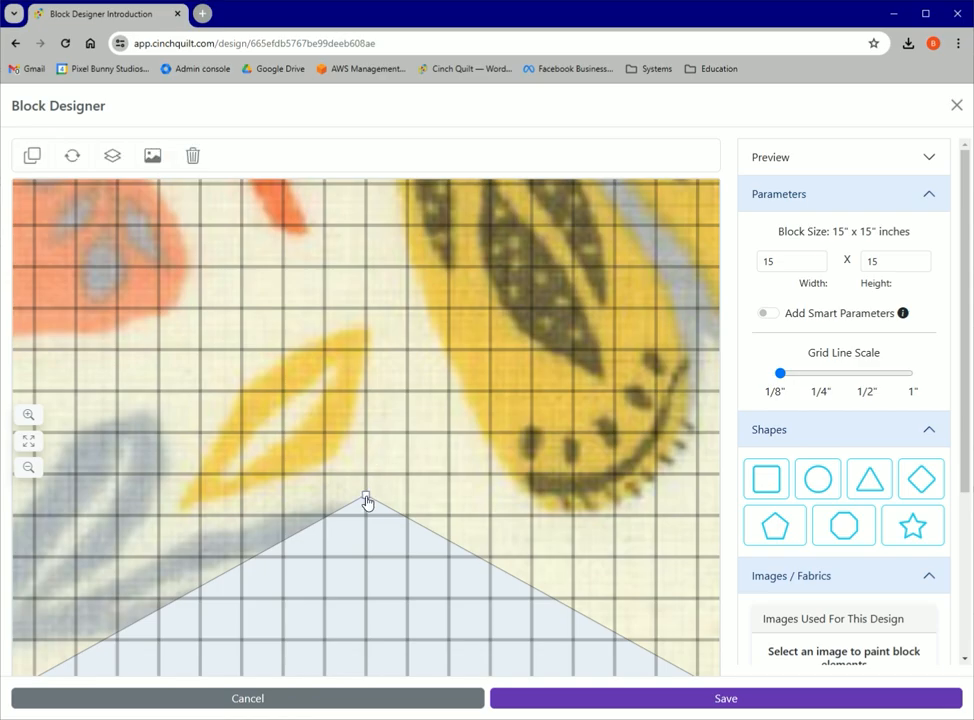
Step: Snap the star's lower-right inner corner to the 1/8" grid, matching the one on the opposite side
scroll(376, 507, "down", 5)
left_click_drag(549, 412, 483, 426)
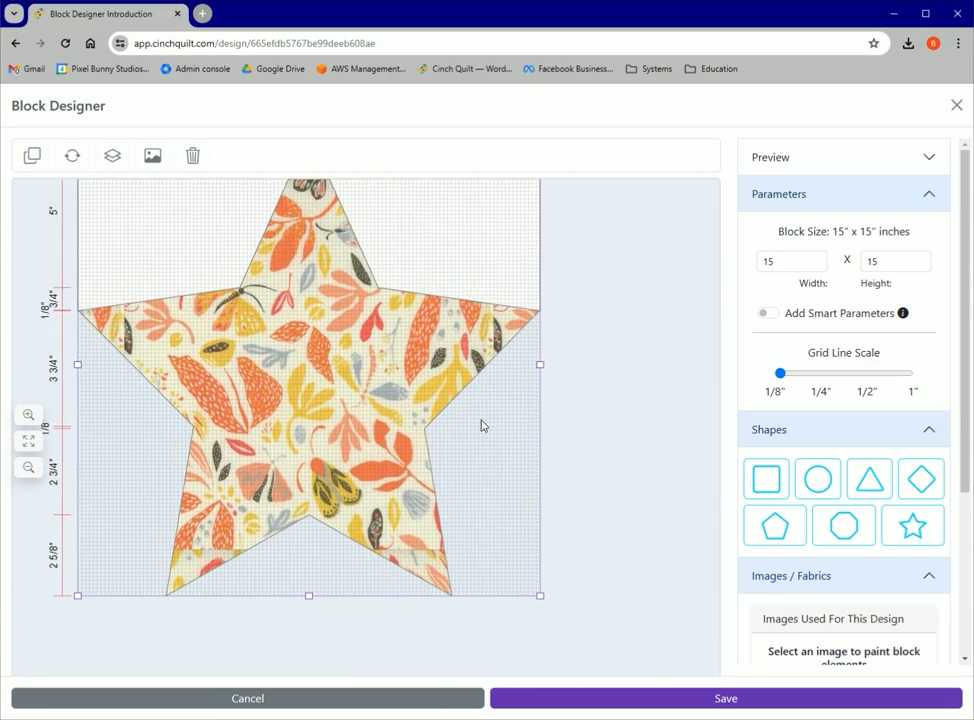
scroll(468, 428, "up", 5)
left_click(237, 374)
left_click_drag(278, 411, 279, 406)
scroll(359, 430, "down", 5)
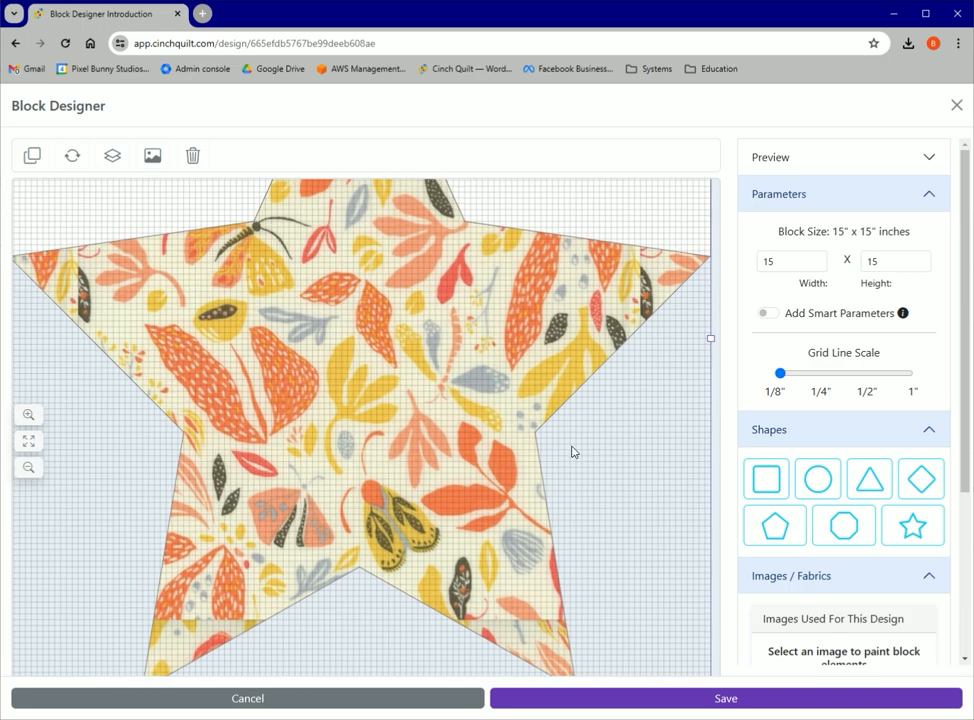
Step: Add a square and reshape it to fill the gap between the star's right and lower-right points
left_click_drag(572, 452, 430, 385)
left_click(766, 479)
left_click_drag(460, 347, 566, 188)
left_click_drag(460, 535, 566, 622)
left_click_drag(275, 539, 432, 625)
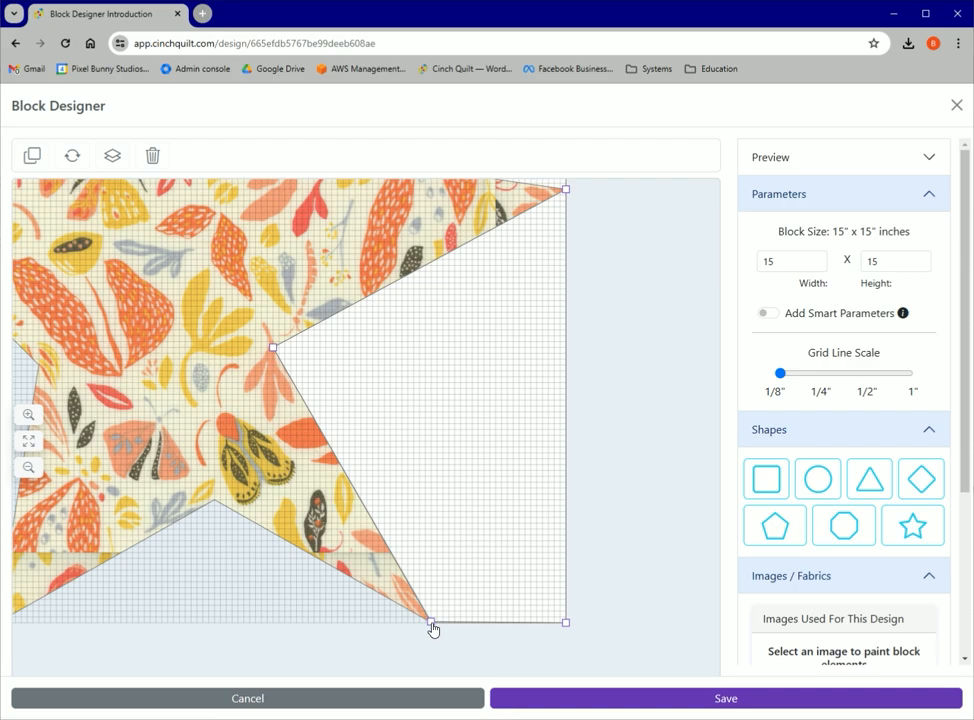
left_click_drag(275, 349, 390, 364)
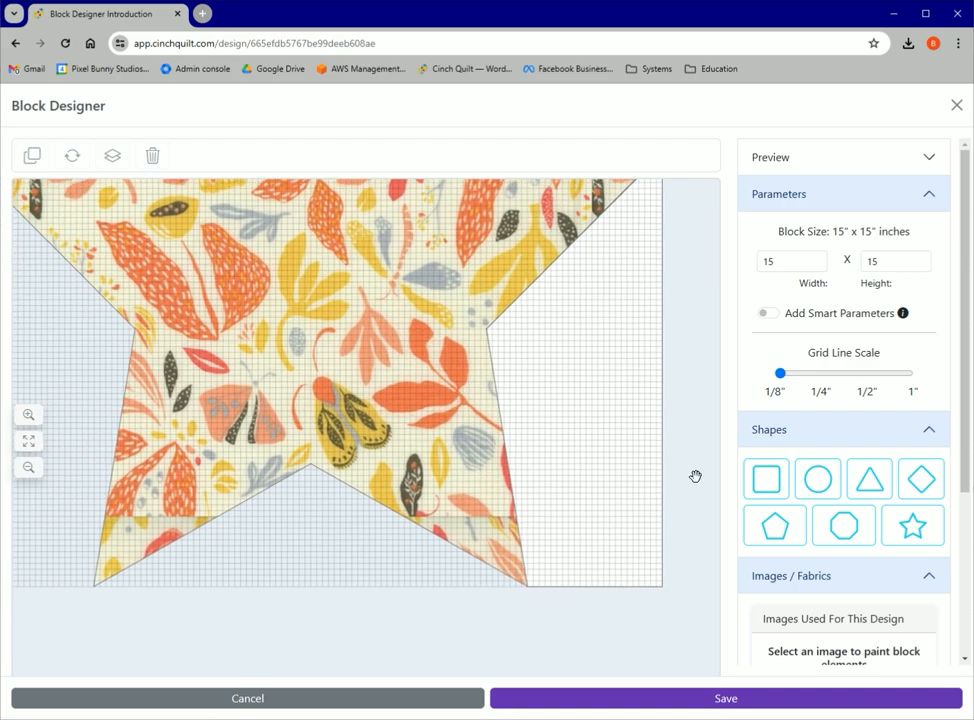
Step: Add a triangle and stretch it to fill the gap between the star's two bottom points
left_click(866, 481)
left_click_drag(458, 562, 584, 497)
left_click_drag(270, 561, 147, 495)
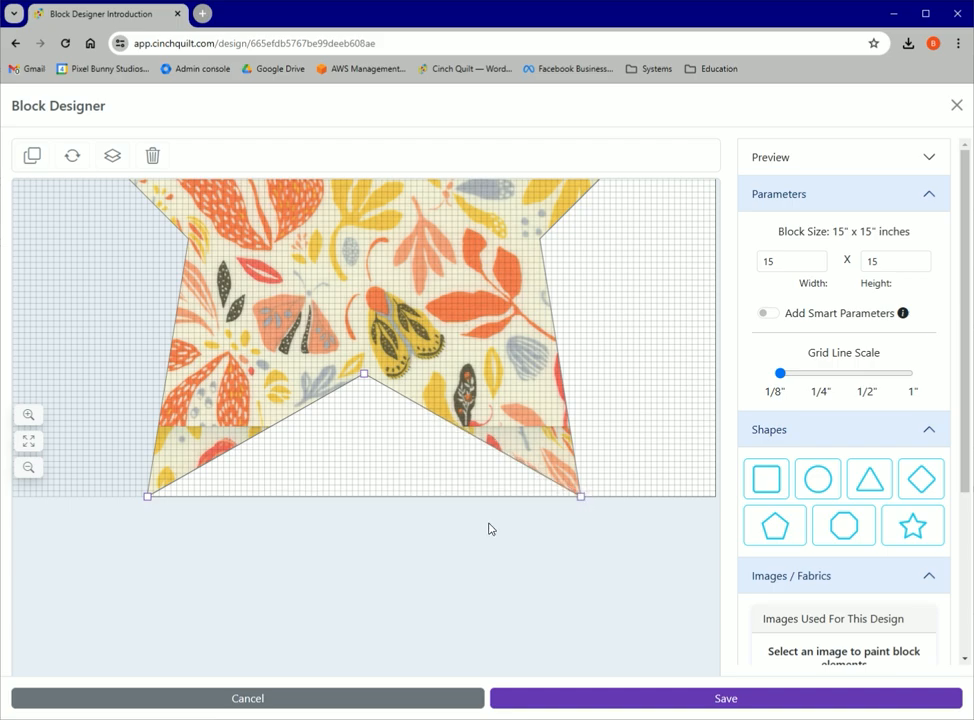
Step: Add a square and reshape it to fill the gap between the star's left and lower-left points
left_click_drag(252, 543, 420, 613)
left_click_drag(97, 320, 102, 384)
left_click(766, 479)
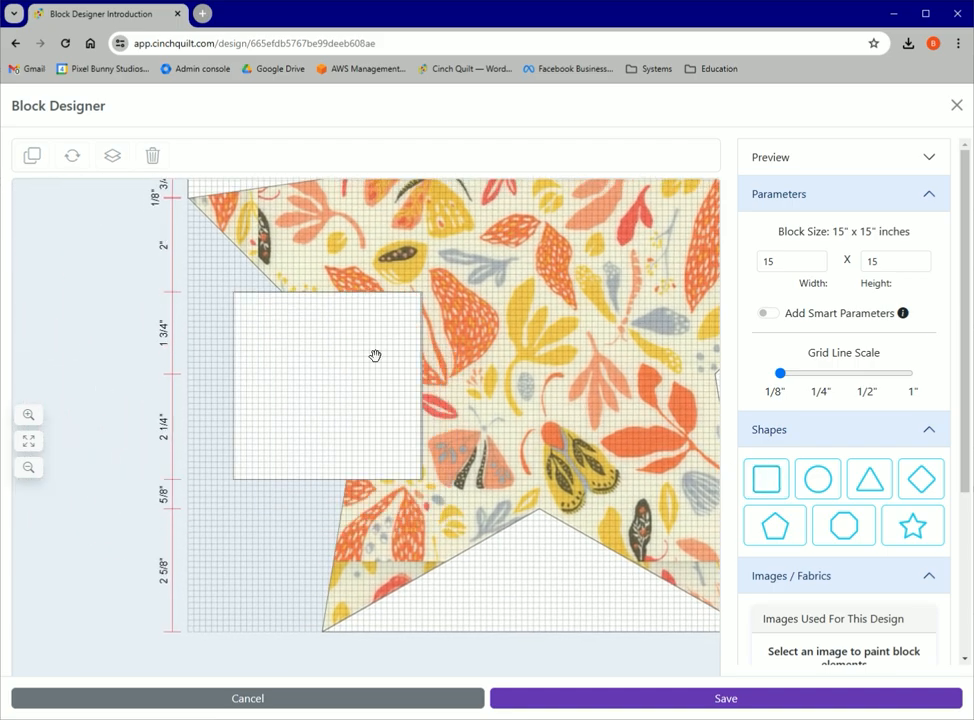
left_click_drag(374, 354, 322, 302)
left_click_drag(281, 387, 281, 630)
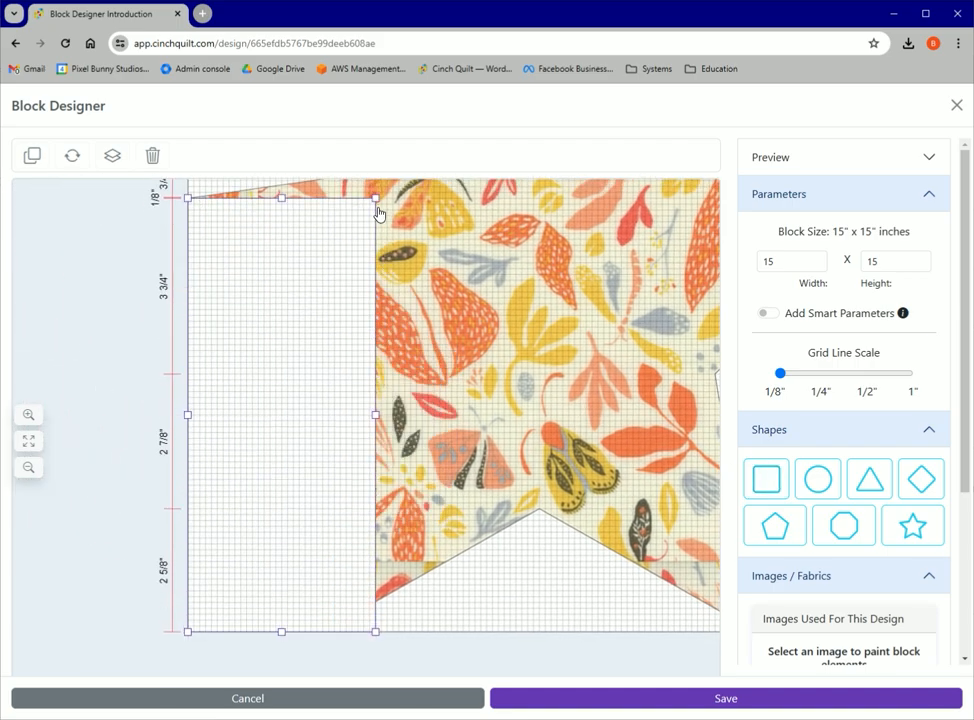
left_click_drag(376, 199, 364, 374)
left_click_drag(375, 633, 324, 632)
left_click(338, 647)
Step: Paint all the background patches around the star pale yellow from the Dreamy Pastels palette and save the block
scroll(567, 552, "down", 5)
left_click_drag(253, 491, 129, 501)
left_click(28, 440)
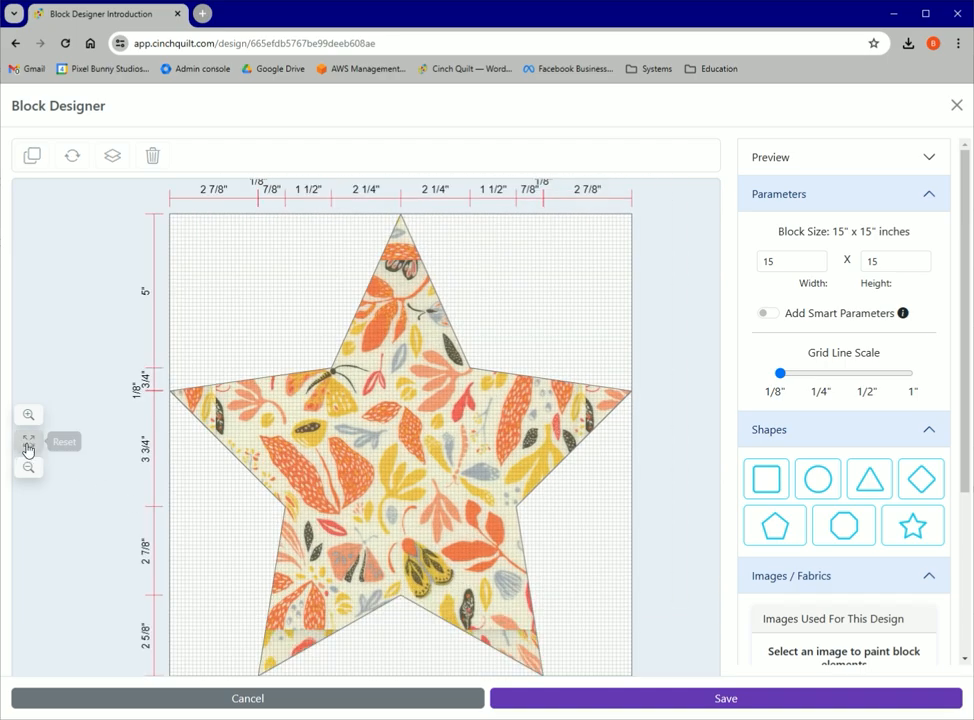
left_click(804, 438)
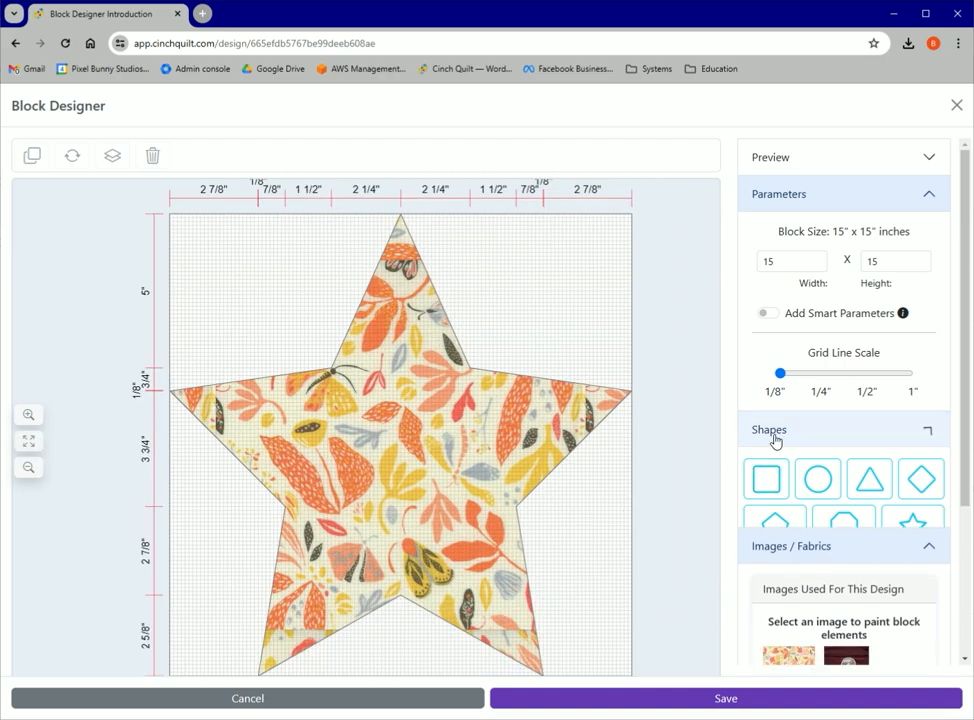
left_click(795, 205)
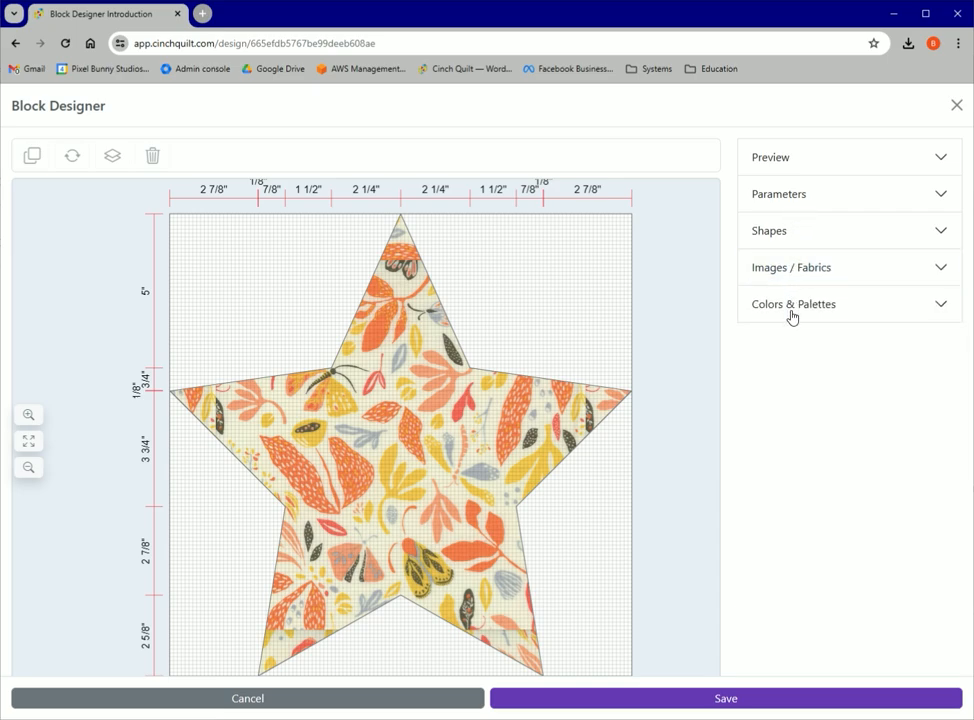
left_click(793, 315)
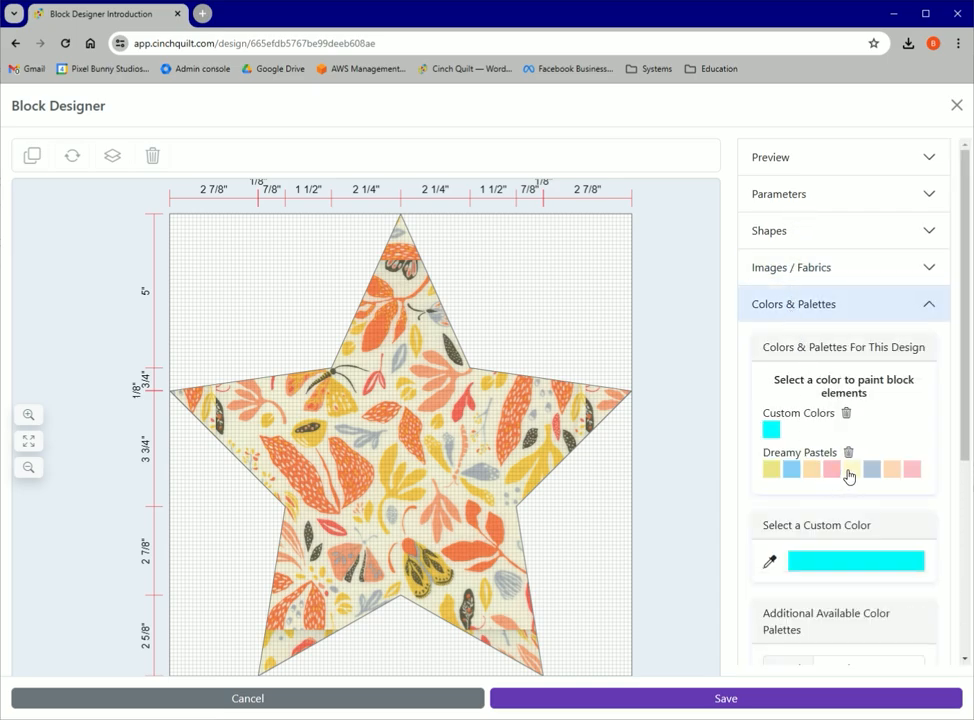
mouse_move(850, 470)
left_mouse_down()
mouse_move(730, 475)
mouse_move(604, 508)
mouse_move(587, 327)
mouse_move(446, 329)
mouse_move(293, 300)
mouse_move(237, 500)
mouse_move(424, 635)
left_mouse_up()
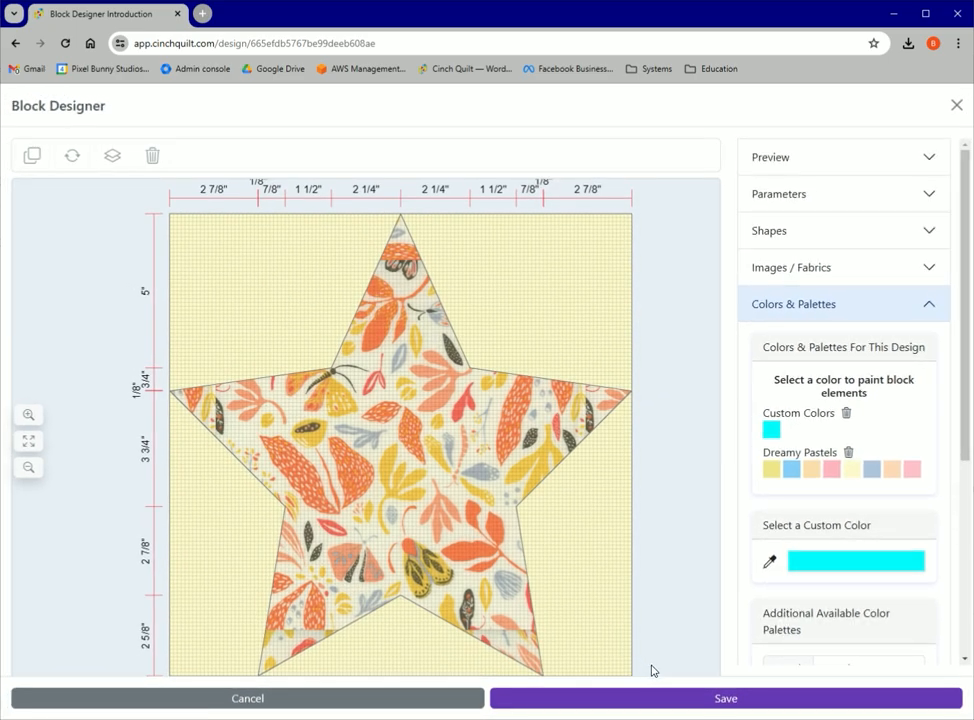
left_click(726, 700)
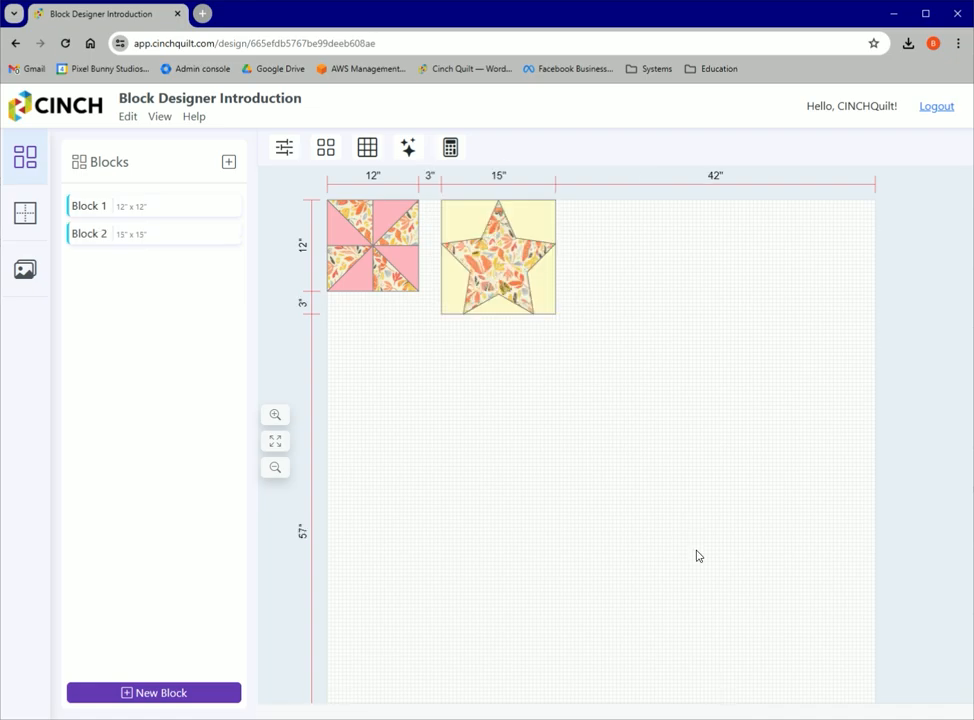